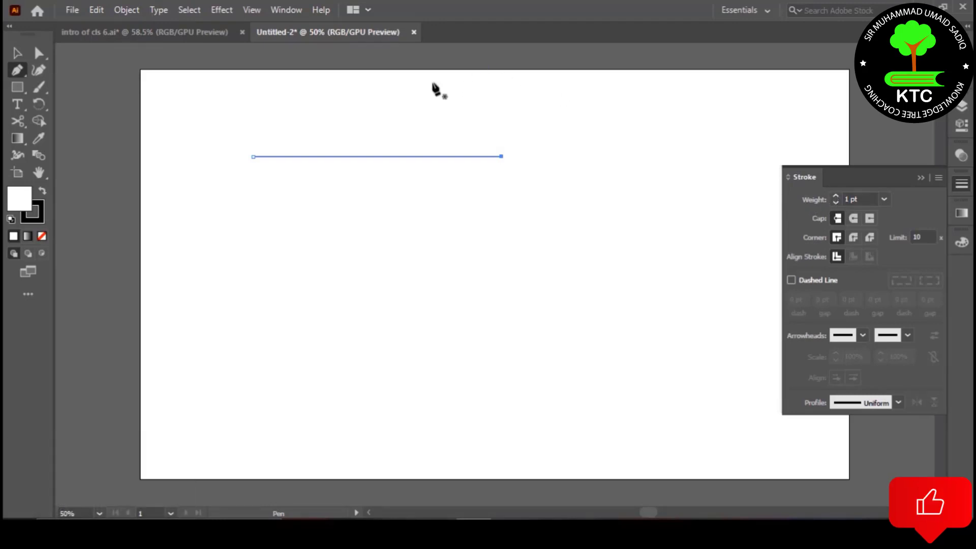
- Increase the stroke weight of the horizontal line to 10 pt
{"action": "key", "text": "v"}
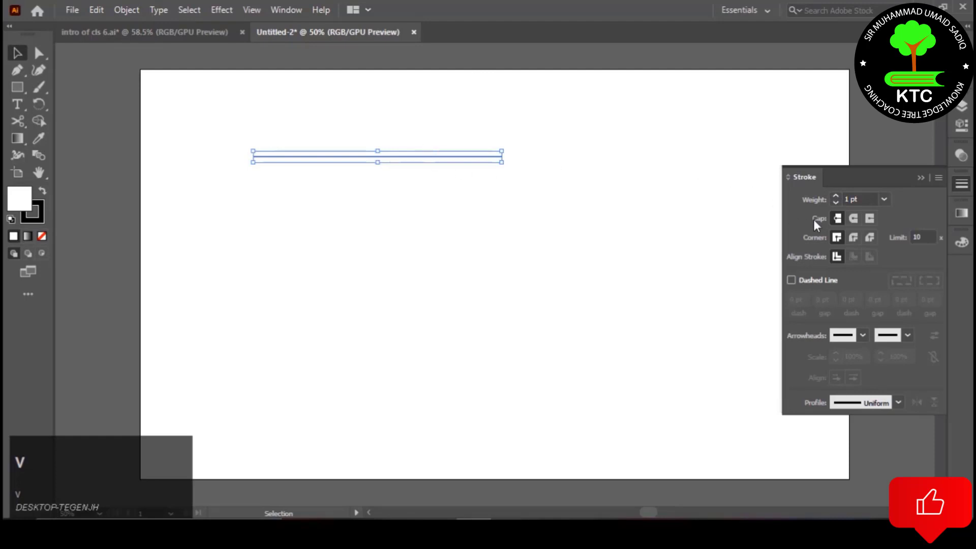
{"action": "left_click", "coordinate": [835, 196]}
{"action": "left_click", "coordinate": [836, 195]}
{"action": "left_click", "coordinate": [836, 195]}
{"action": "left_click", "coordinate": [836, 196]}
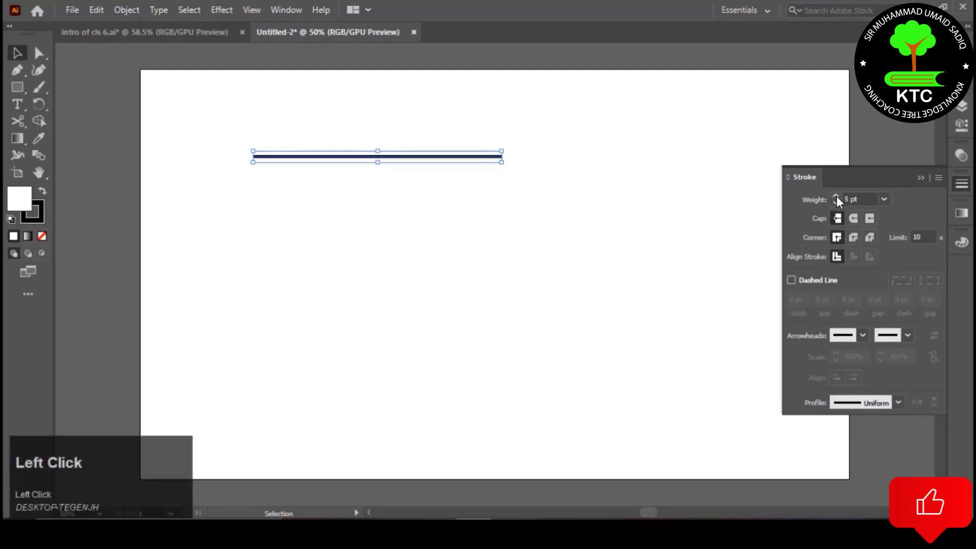
{"action": "left_click", "coordinate": [836, 196]}
{"action": "left_click", "coordinate": [837, 197]}
{"action": "left_click_drag", "start_coordinate": [836, 196], "coordinate": [836, 202]}
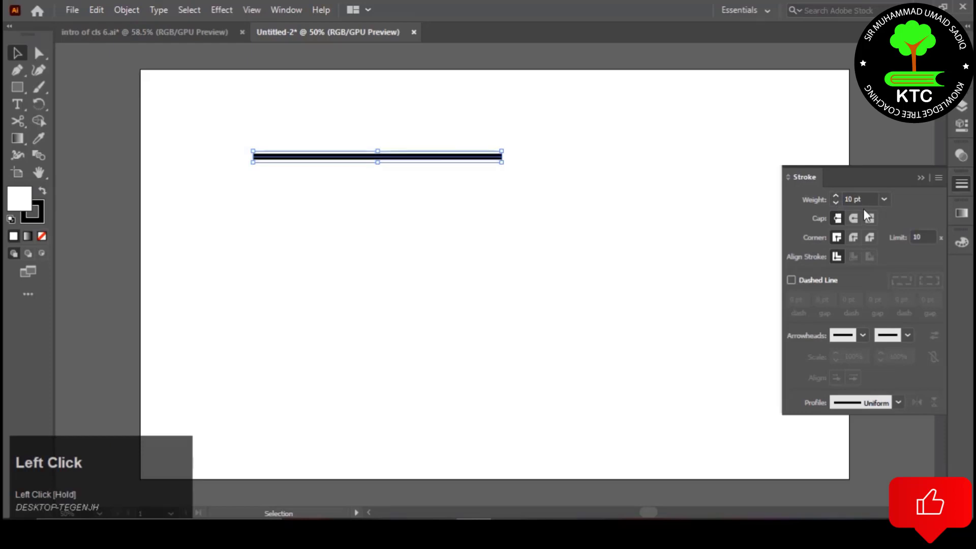
- Compare the butt and round caps on the line's end, finishing with the projecting cap
{"action": "left_click", "coordinate": [853, 217]}
{"action": "left_click", "coordinate": [837, 218]}
{"action": "key", "text": "ctrl+equal"}
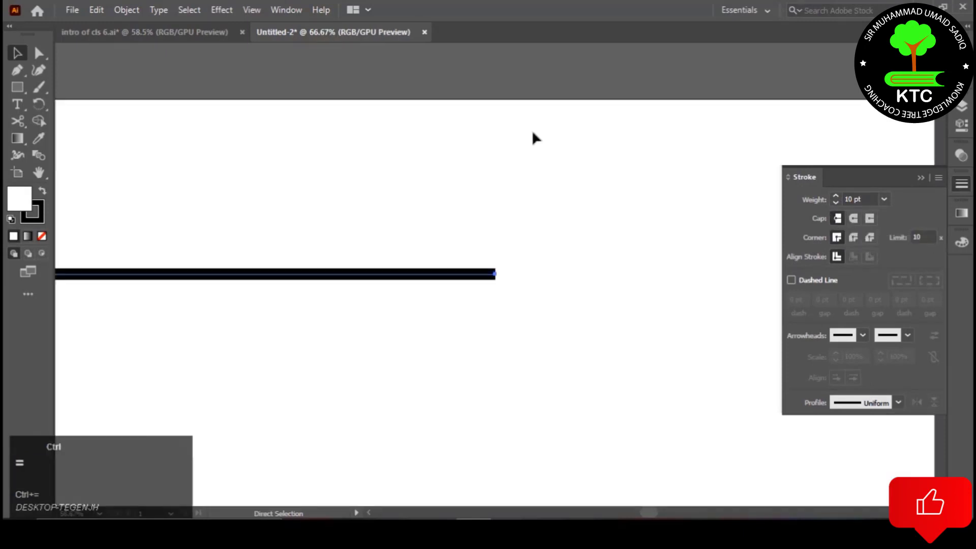
{"action": "key", "text": "ctrl+equal"}
{"action": "key", "text": "ctrl+equal"}
{"action": "key", "text": "ctrl+equal"}
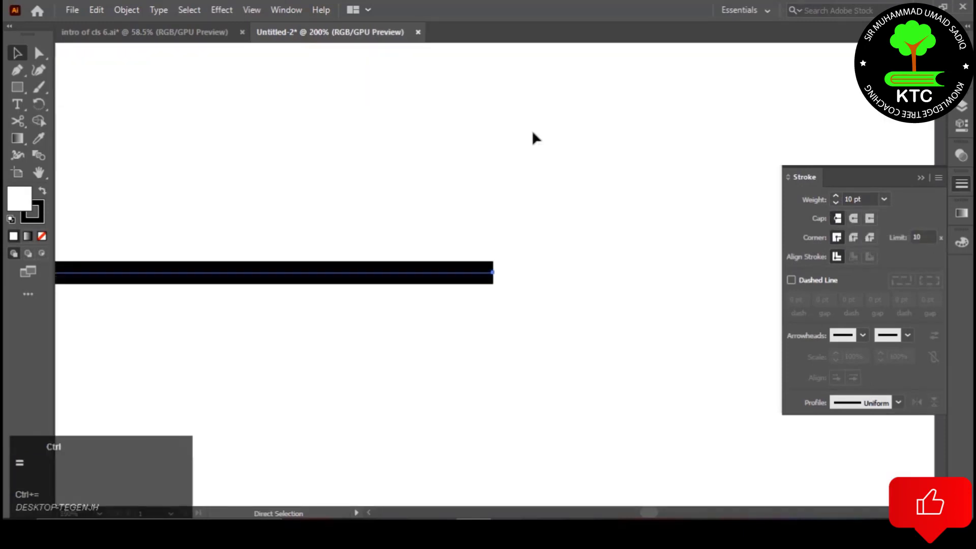
{"action": "left_click", "coordinate": [839, 221]}
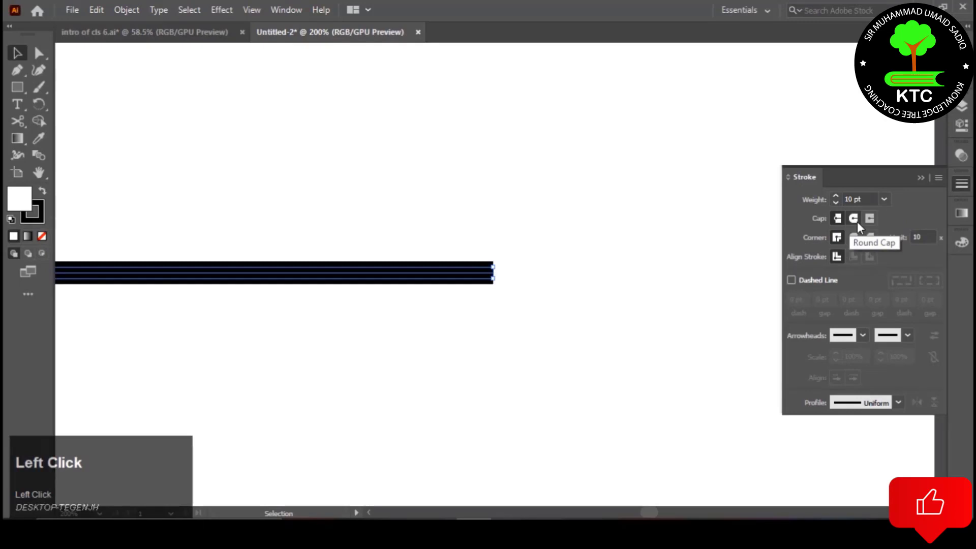
{"action": "left_click", "coordinate": [857, 222]}
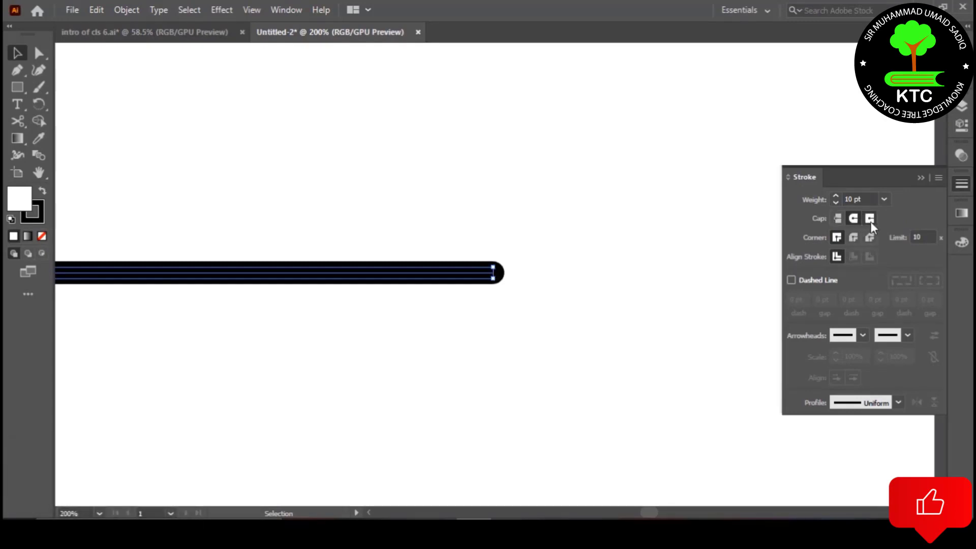
{"action": "left_click", "coordinate": [869, 219]}
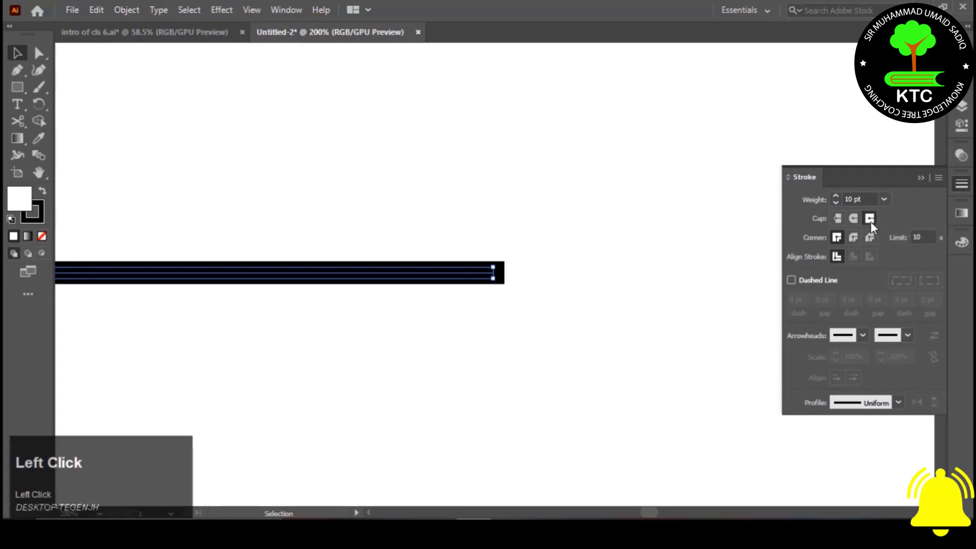
- Alternate the line's end between butt and projecting caps, finishing with the projecting cap
{"action": "left_click", "coordinate": [838, 224]}
{"action": "left_click", "coordinate": [865, 221]}
{"action": "left_click", "coordinate": [838, 219]}
{"action": "left_click", "coordinate": [868, 218]}
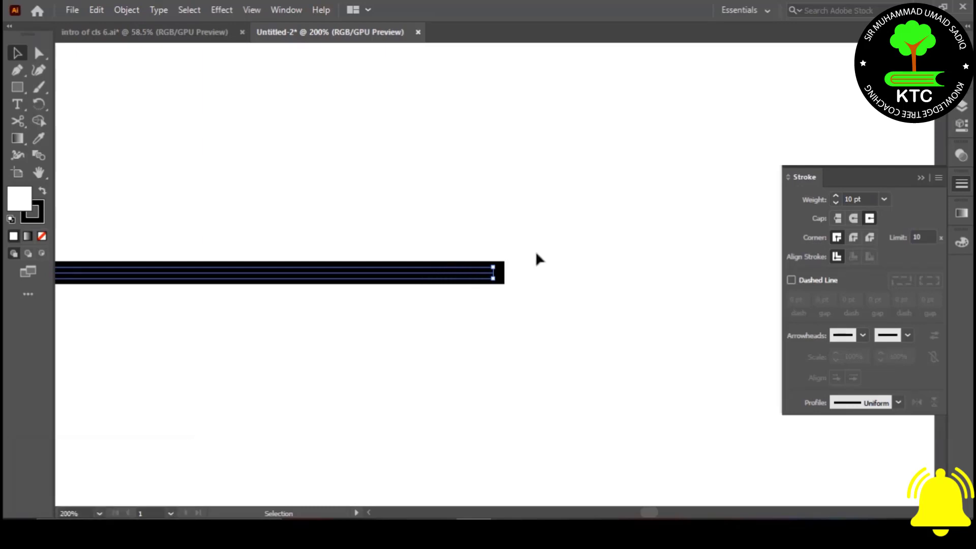
{"action": "left_click", "coordinate": [837, 216]}
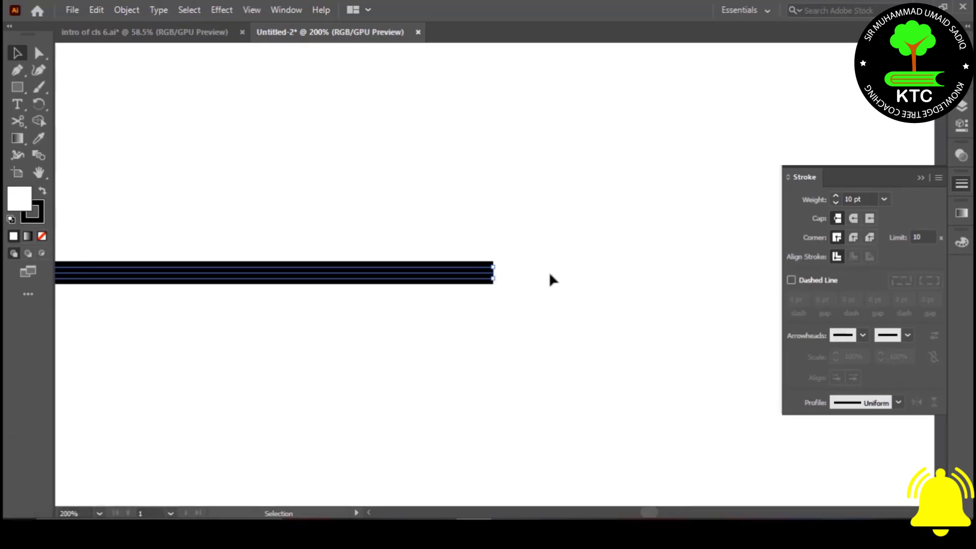
{"action": "left_click", "coordinate": [870, 219]}
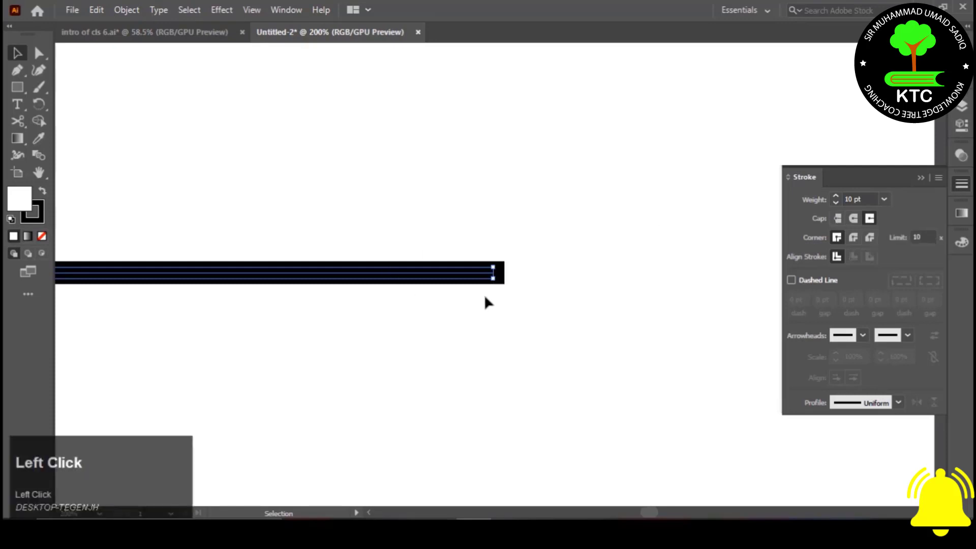
- Move the line up and to the right, and scale it down proportionally to a stroke weight of about 1.79 pt
{"action": "left_click_drag", "start_coordinate": [452, 277], "coordinate": [690, 186]}
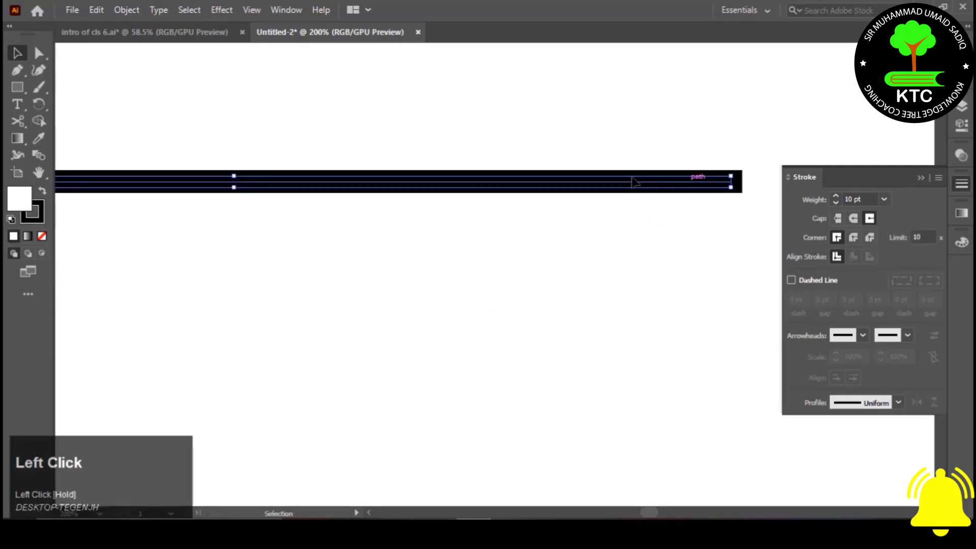
{"action": "left_click", "coordinate": [733, 181], "text": "shift"}
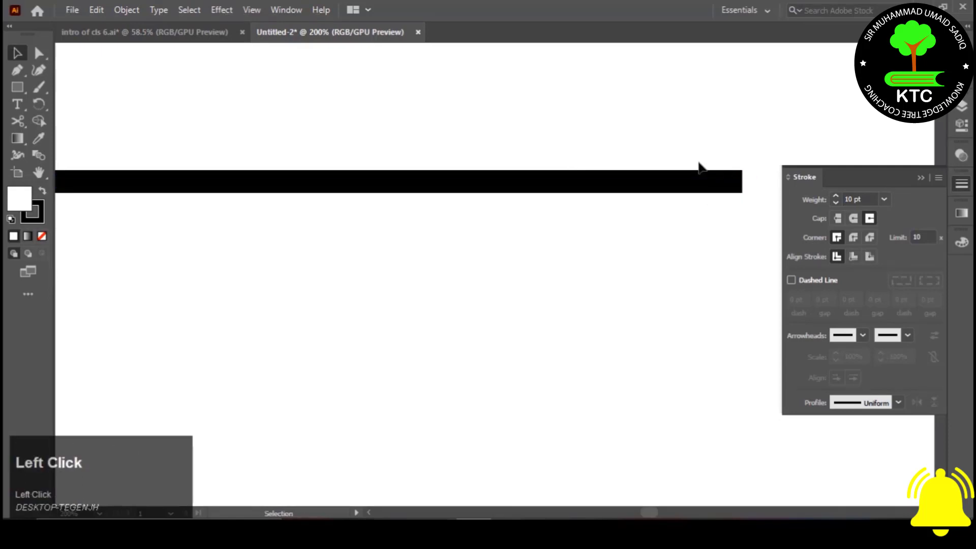
{"action": "left_click", "coordinate": [709, 188]}
{"action": "key", "text": "ctrl+equal"}
{"action": "key", "text": "ctrl+equal"}
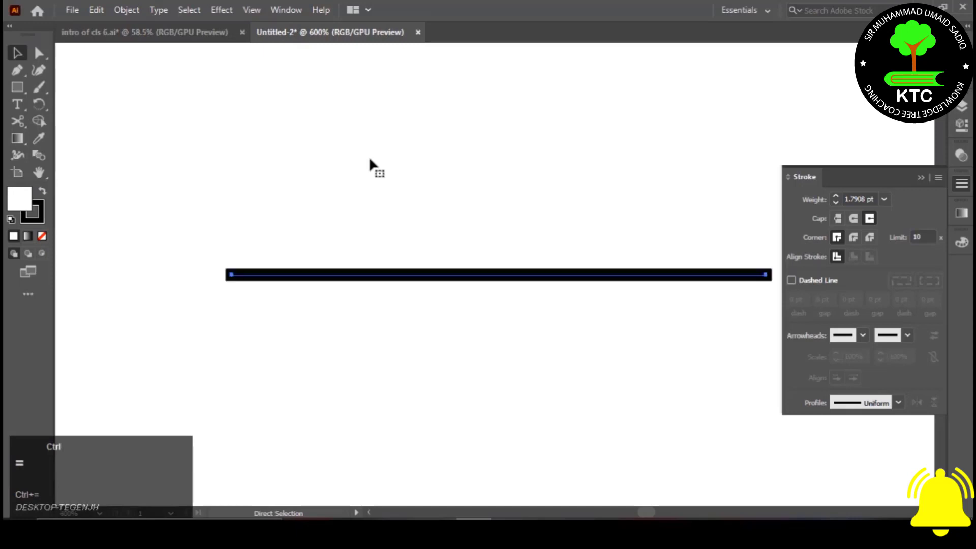
{"action": "key", "text": "ctrl+equal"}
{"action": "key", "text": "ctrl+minus"}
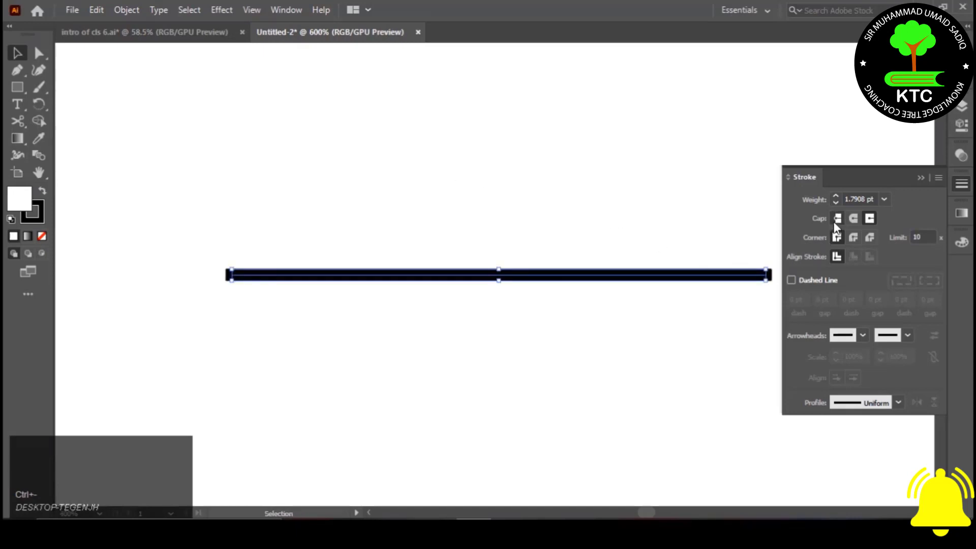
- Apply round caps to both ends of the scaled-down line
{"action": "left_click", "coordinate": [852, 219]}
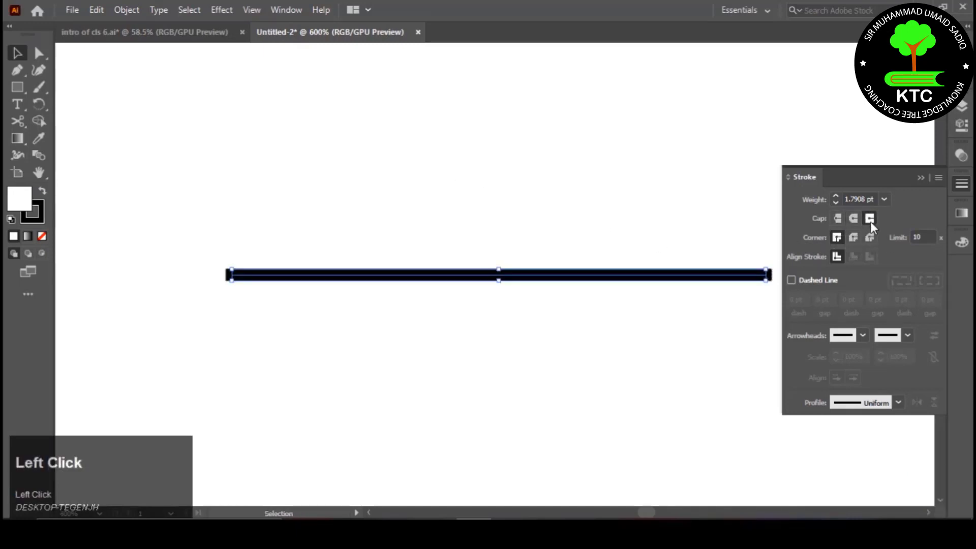
{"action": "key", "text": "a"}
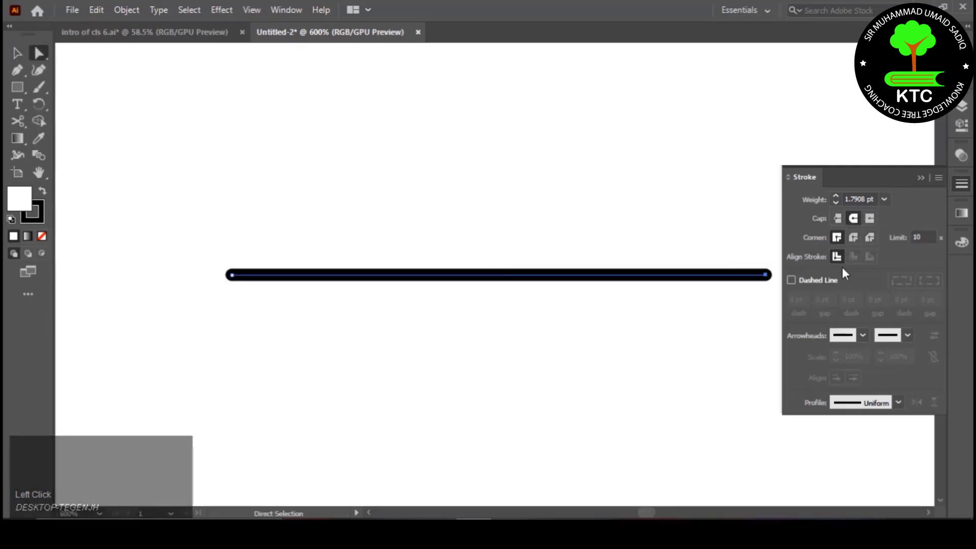
{"action": "key", "text": "v"}
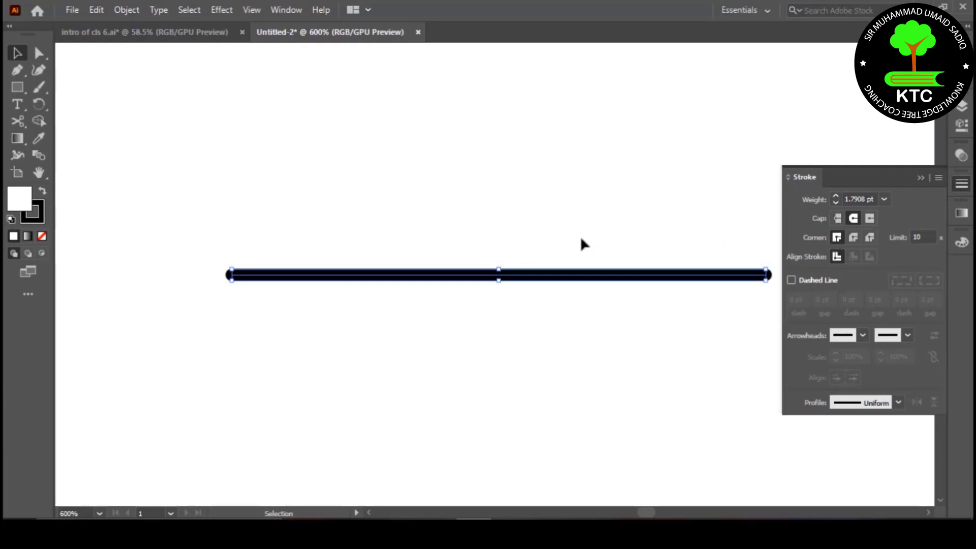
- Delete the line and draw a square with the Rectangle tool
{"action": "left_click", "coordinate": [504, 429]}
{"action": "key", "text": "Delete"}
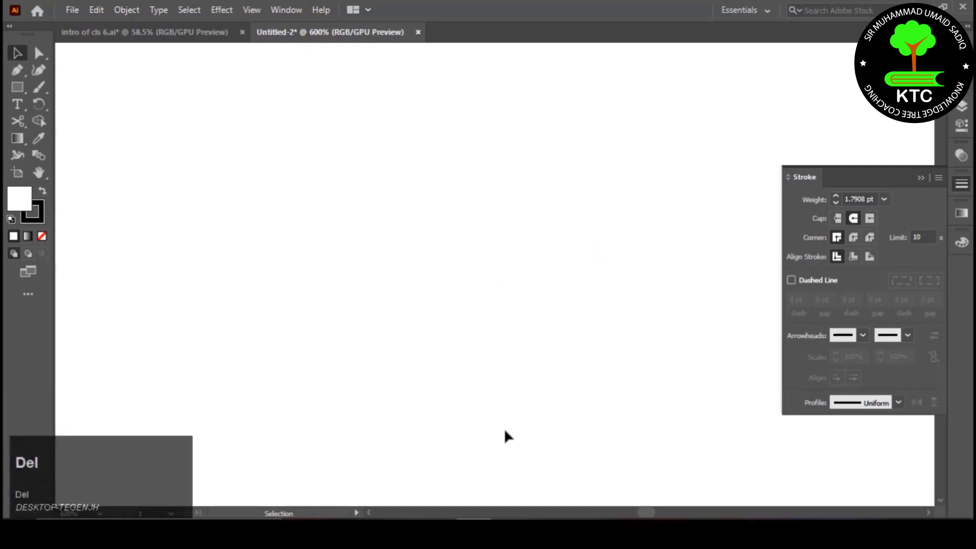
{"action": "key", "text": "m"}
{"action": "left_click_drag", "start_coordinate": [293, 225], "coordinate": [463, 318]}
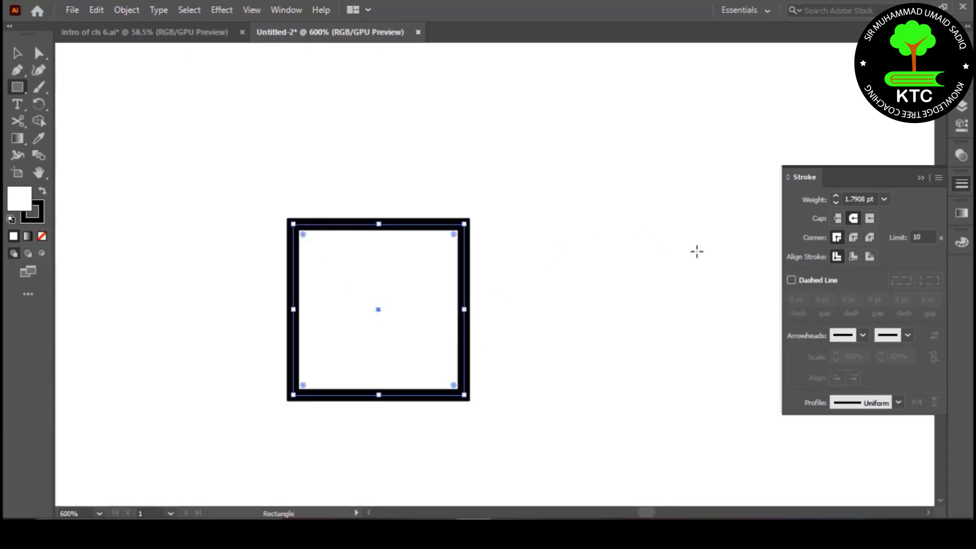
- Try the round join and the bevel join on the square's corners
{"action": "key", "text": "v"}
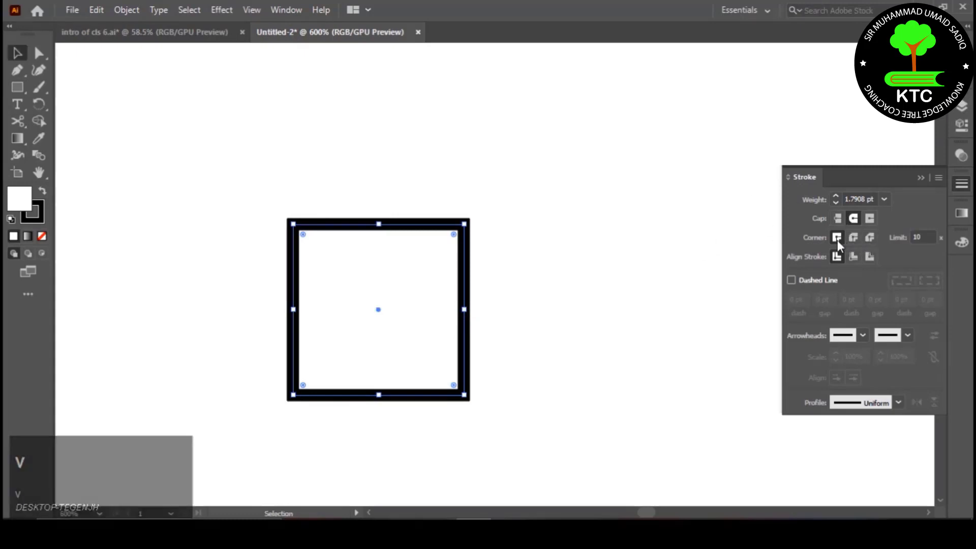
{"action": "key", "text": "ctrl"}
{"action": "key", "text": "ctrl+equal"}
{"action": "key", "text": "ctrl+equal"}
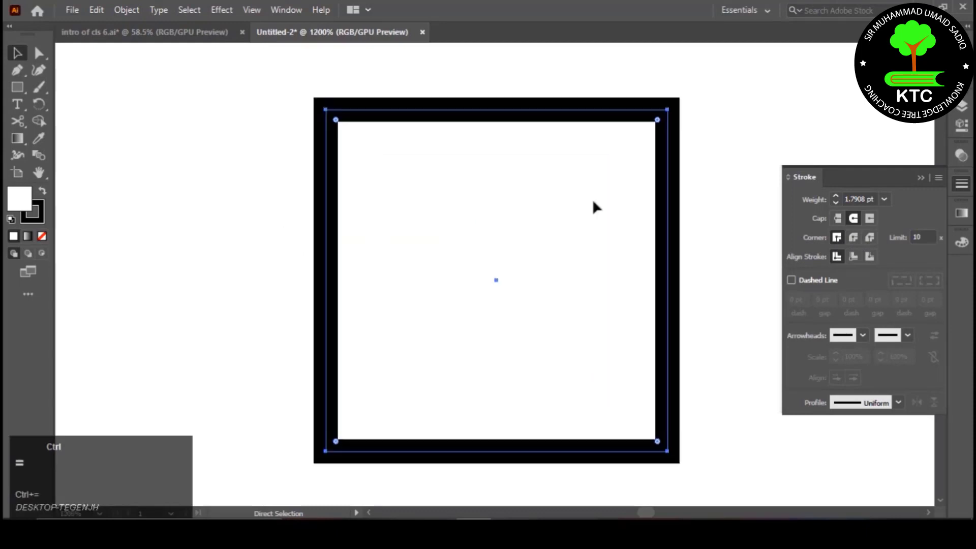
{"action": "left_click", "coordinate": [854, 238]}
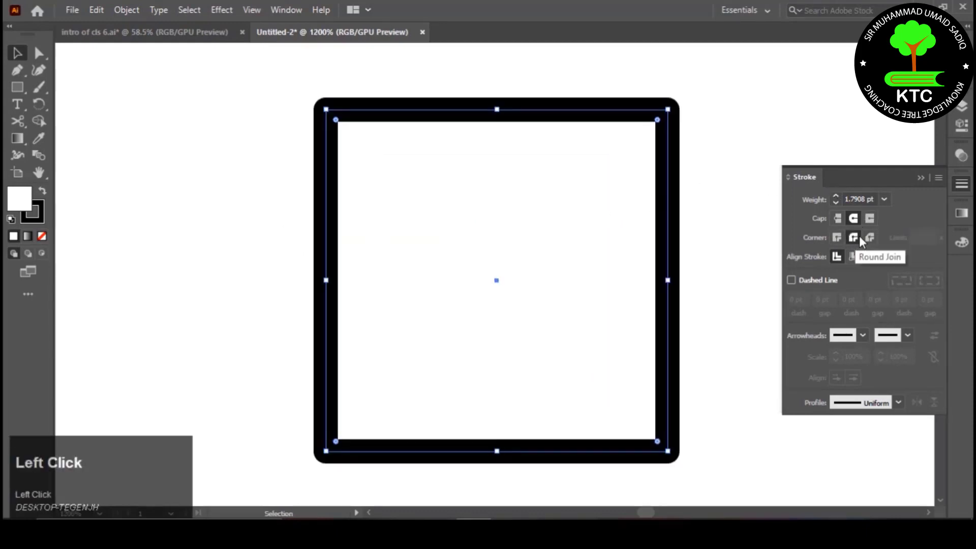
{"action": "left_click", "coordinate": [870, 237]}
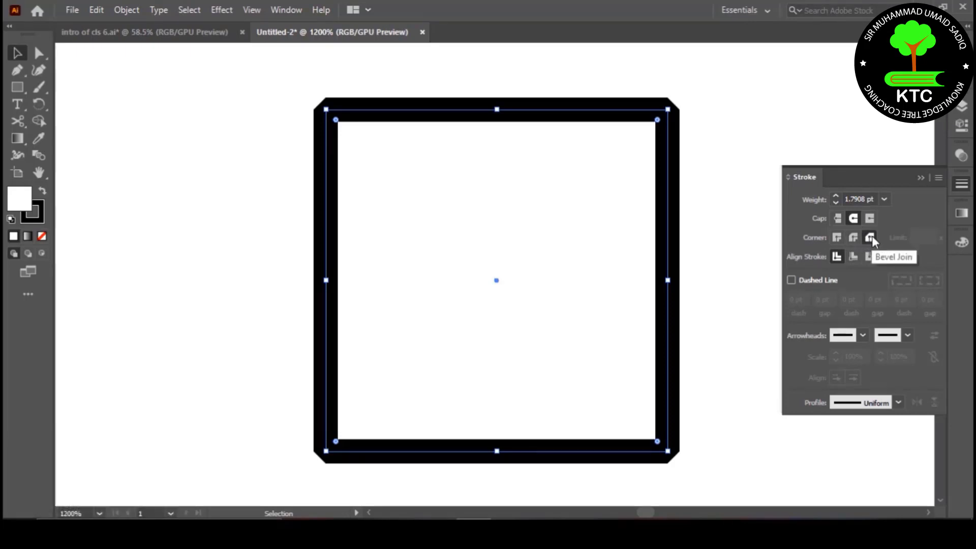
- Cycle the square's corners through miter, round and bevel joins, finishing with the miter join and a butt cap
{"action": "left_click", "coordinate": [837, 236]}
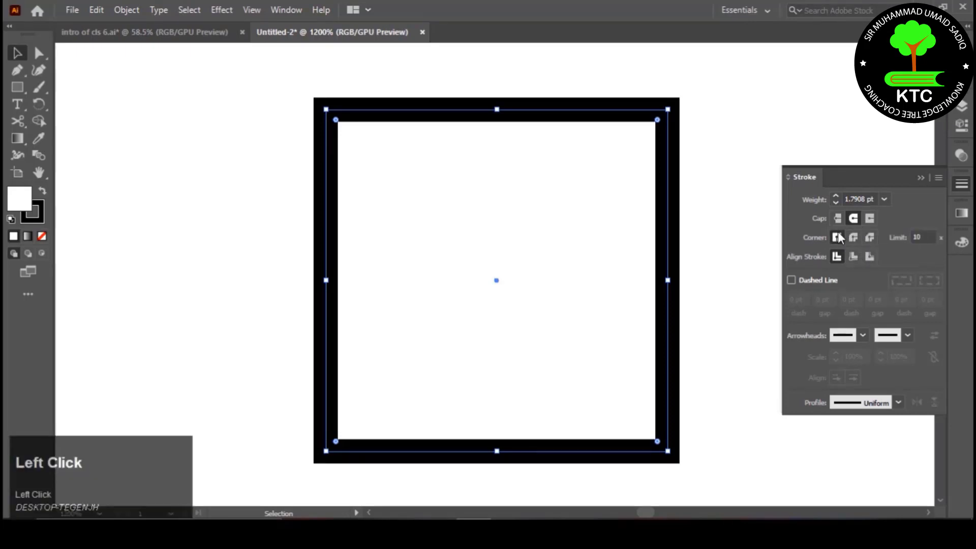
{"action": "left_click", "coordinate": [849, 235]}
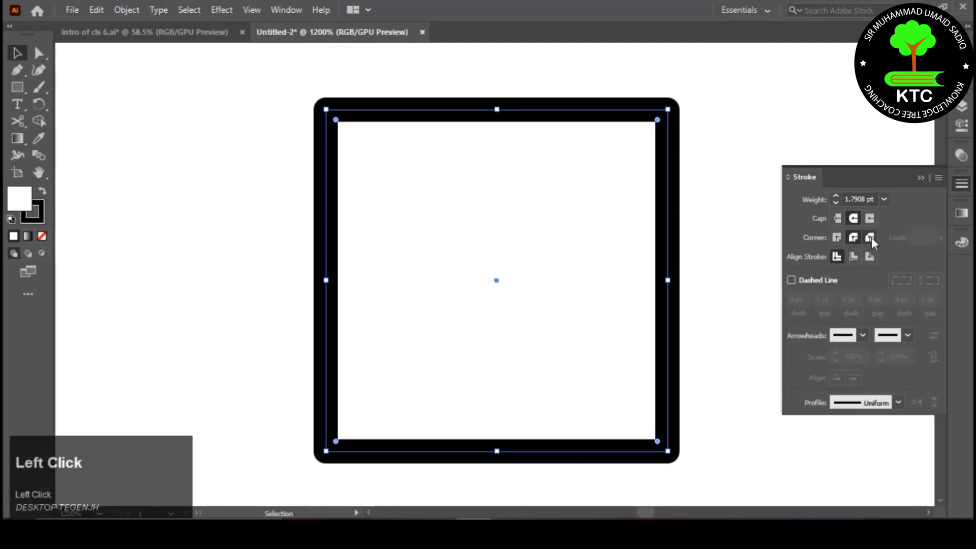
{"action": "left_click", "coordinate": [871, 236]}
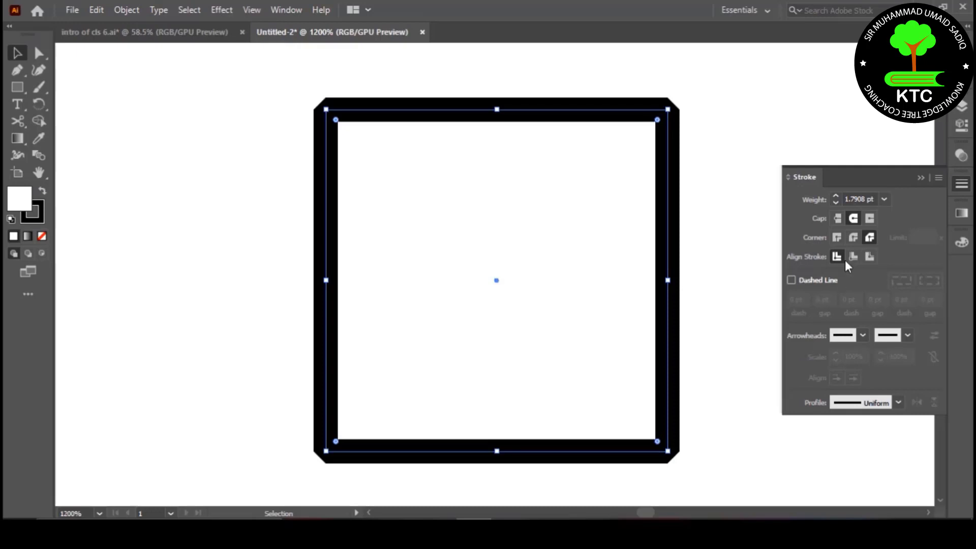
{"action": "left_click", "coordinate": [836, 237]}
{"action": "left_click", "coordinate": [838, 220]}
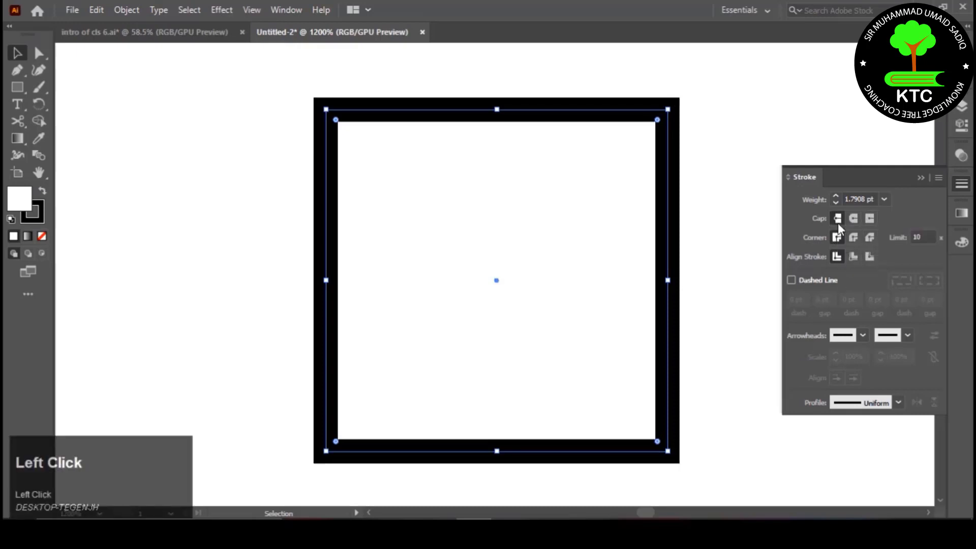
- Try aligning the square's stroke to the inside and outside, and return it to center alignment
{"action": "left_click", "coordinate": [850, 258]}
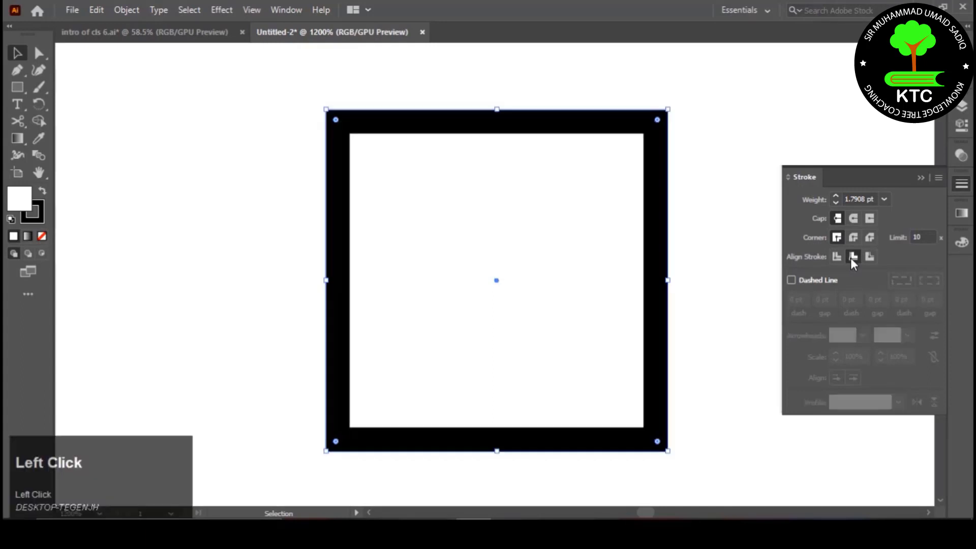
{"action": "left_click", "coordinate": [868, 258]}
{"action": "left_click", "coordinate": [841, 256]}
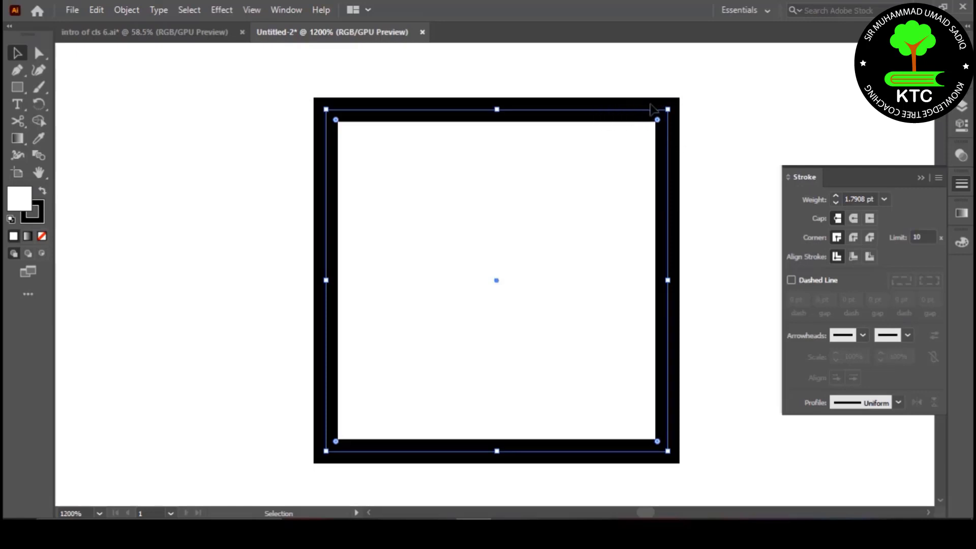
- Align the square's stroke to the inside, undo that change, and align the stroke to the outside
{"action": "left_click", "coordinate": [853, 256]}
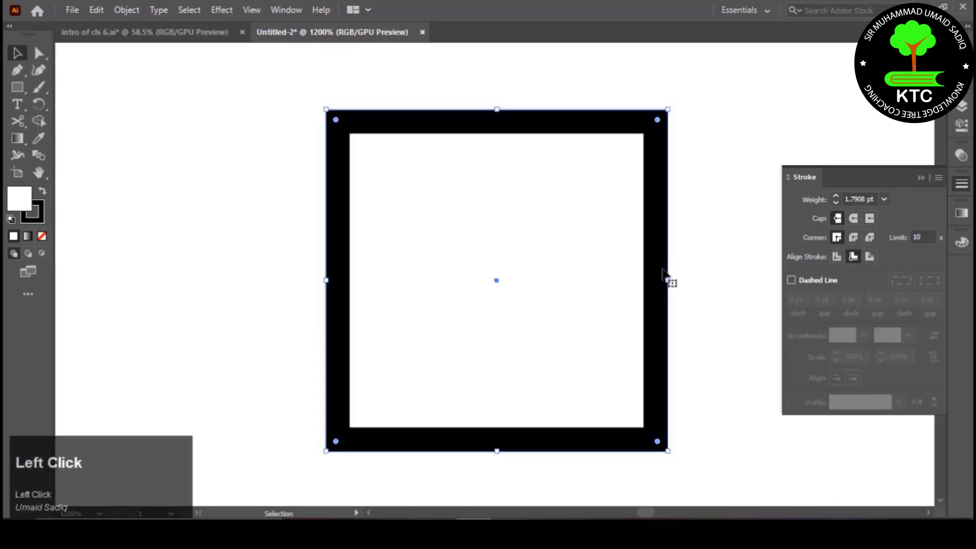
{"action": "scroll", "coordinate": [662, 265], "scroll_direction": "right", "scroll_amount": 1}
{"action": "scroll", "coordinate": [662, 265], "scroll_direction": "left", "scroll_amount": 7}
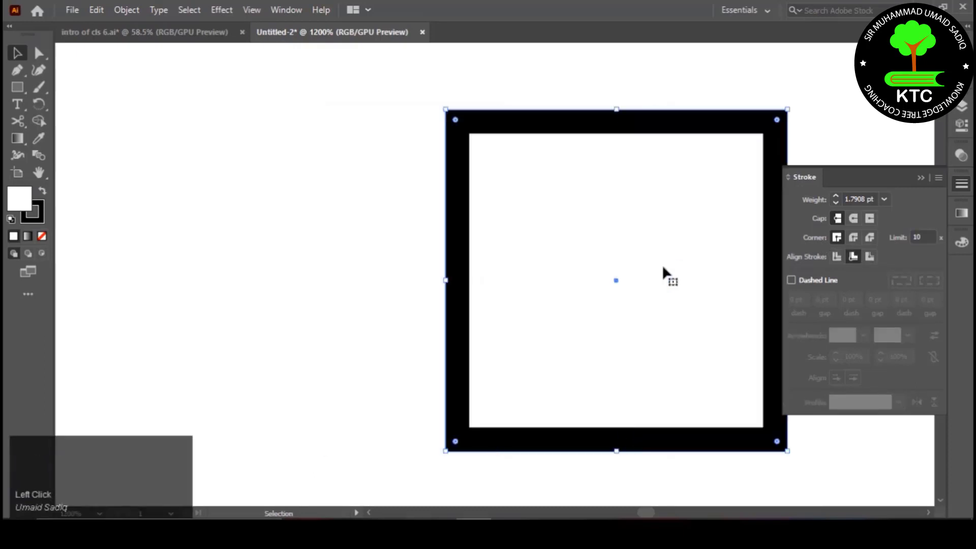
{"action": "key", "text": "ctrl+z"}
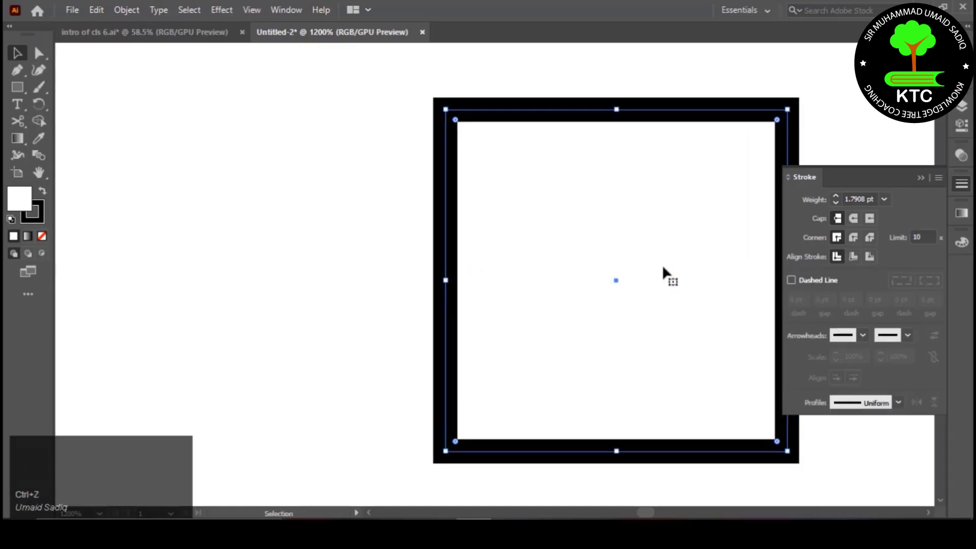
{"action": "key", "text": "ctrl+equal"}
{"action": "key", "text": "ctrl+minus"}
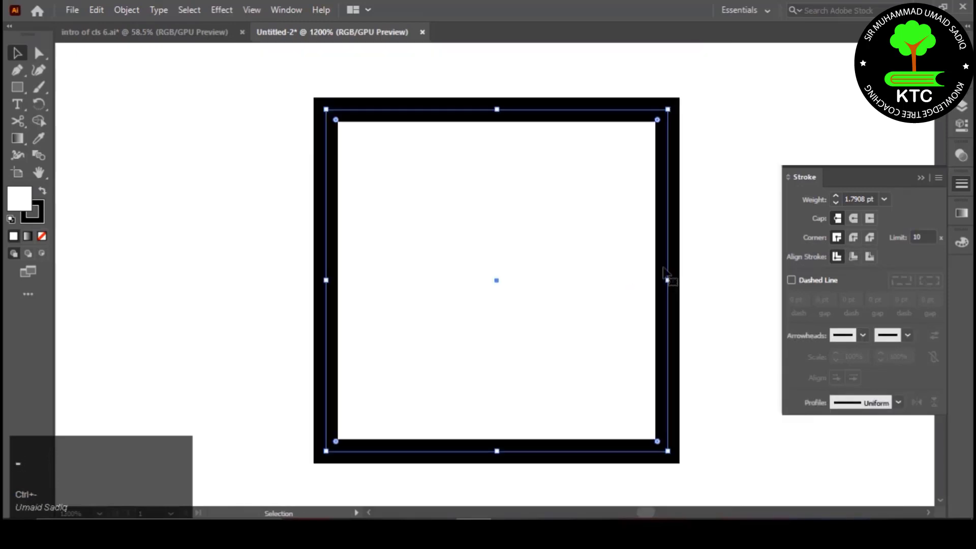
{"action": "left_click", "coordinate": [867, 258]}
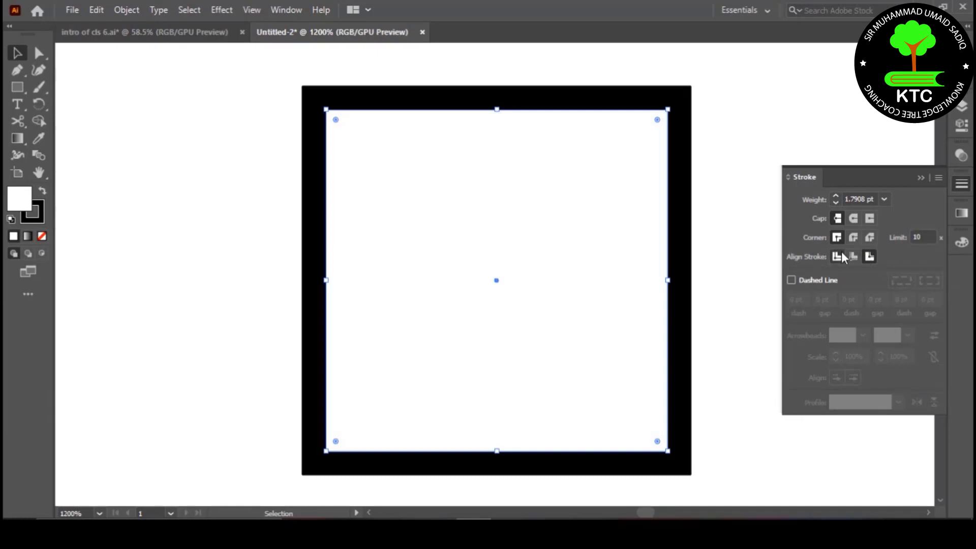
- Switch the square's stroke alignment from center to inside
{"action": "left_click", "coordinate": [841, 255]}
{"action": "left_click", "coordinate": [853, 256]}
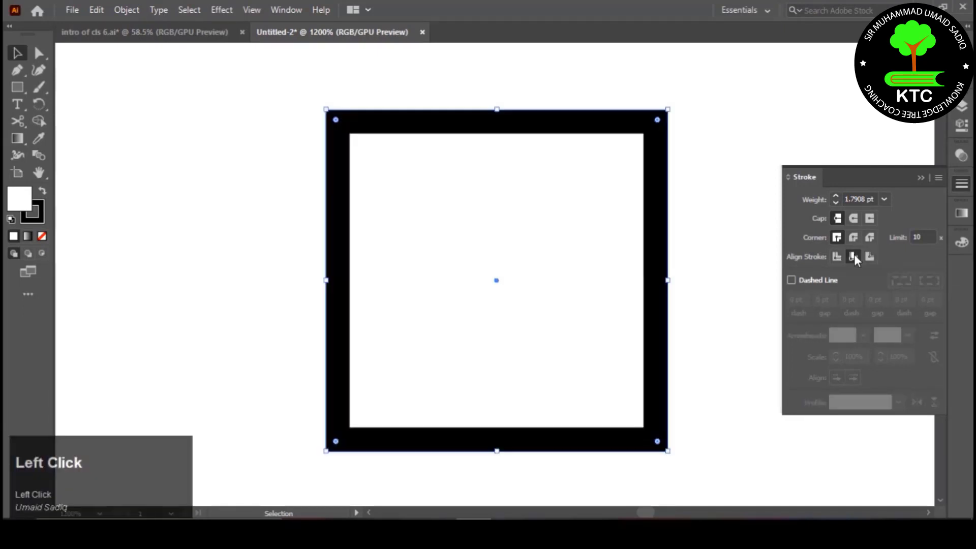
- Duplicate the square once to each side in a horizontal row, and move the left copy closer to the middle square
{"action": "key", "text": "ctrl+minus"}
{"action": "key", "text": "ctrl+minus"}
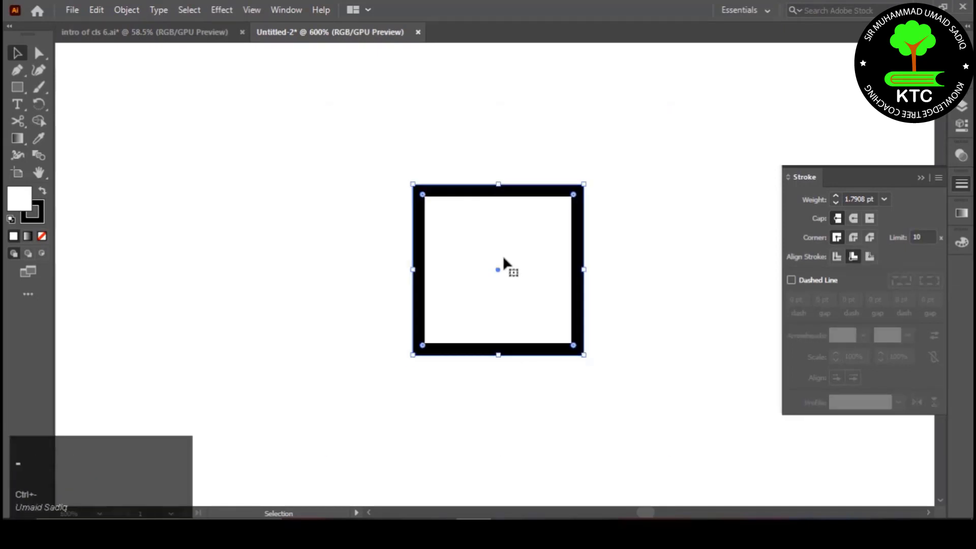
{"action": "left_click_drag", "start_coordinate": [584, 304], "coordinate": [354, 294]}
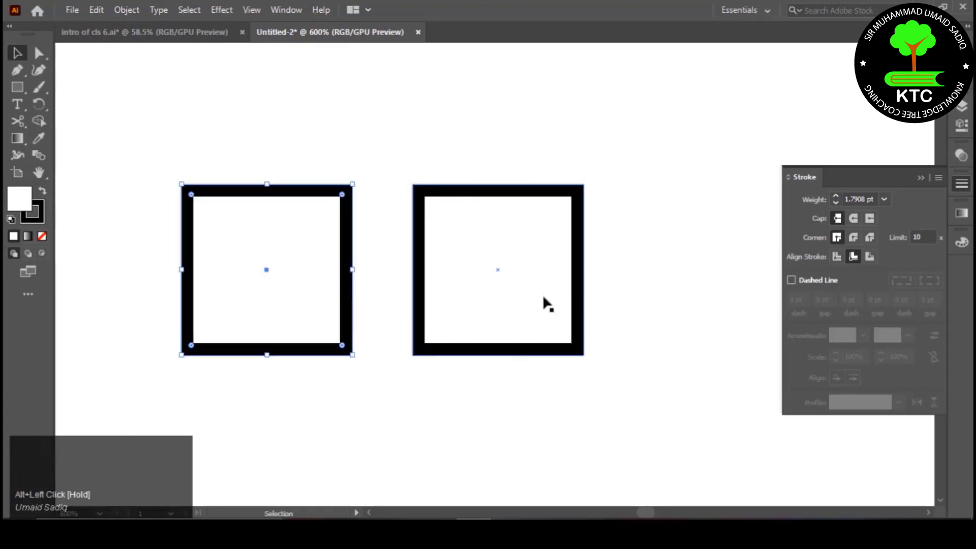
{"action": "left_click", "coordinate": [584, 303]}
{"action": "left_click_drag", "start_coordinate": [584, 303], "coordinate": [762, 315]}
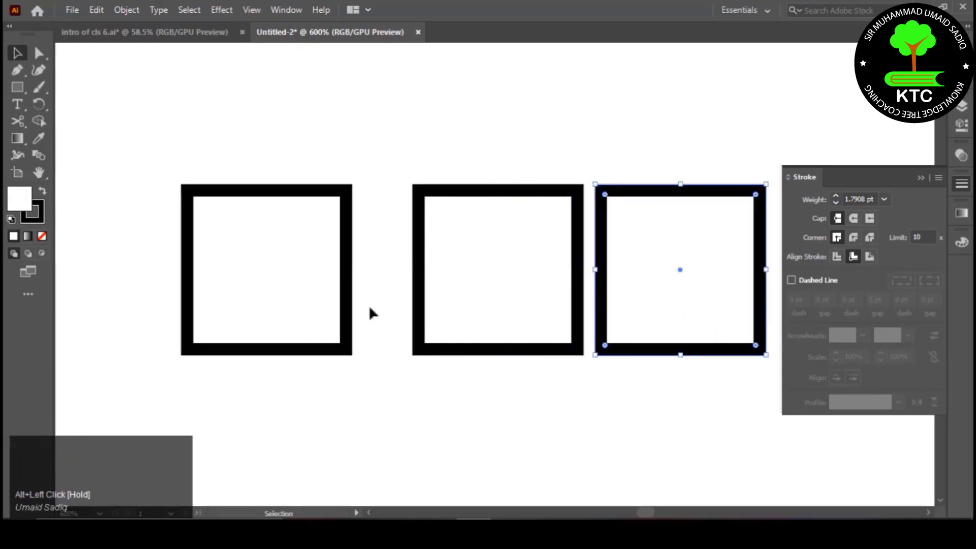
{"action": "left_click_drag", "start_coordinate": [304, 350], "coordinate": [345, 343]}
{"action": "left_click_drag", "start_coordinate": [346, 345], "coordinate": [366, 376]}
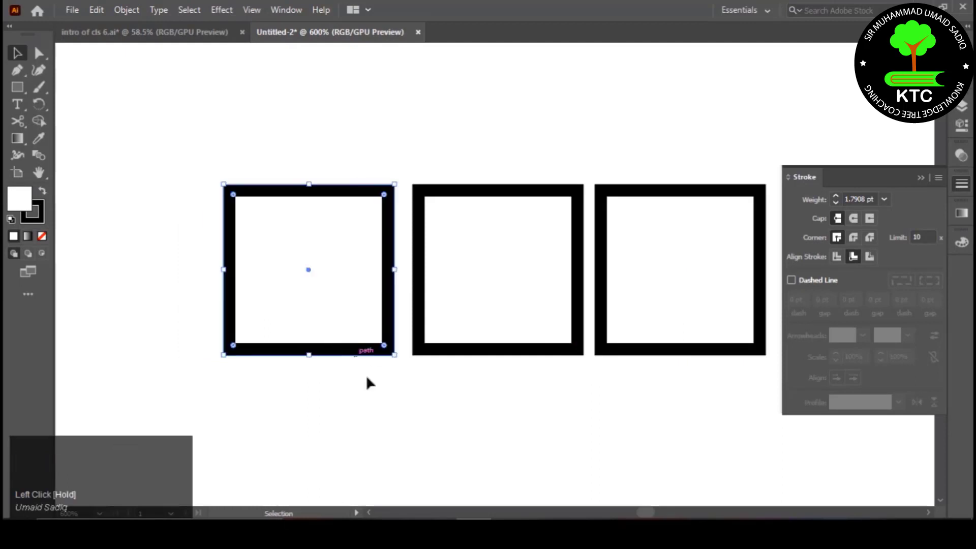
{"action": "left_click", "coordinate": [366, 375]}
{"action": "left_click", "coordinate": [364, 358]}
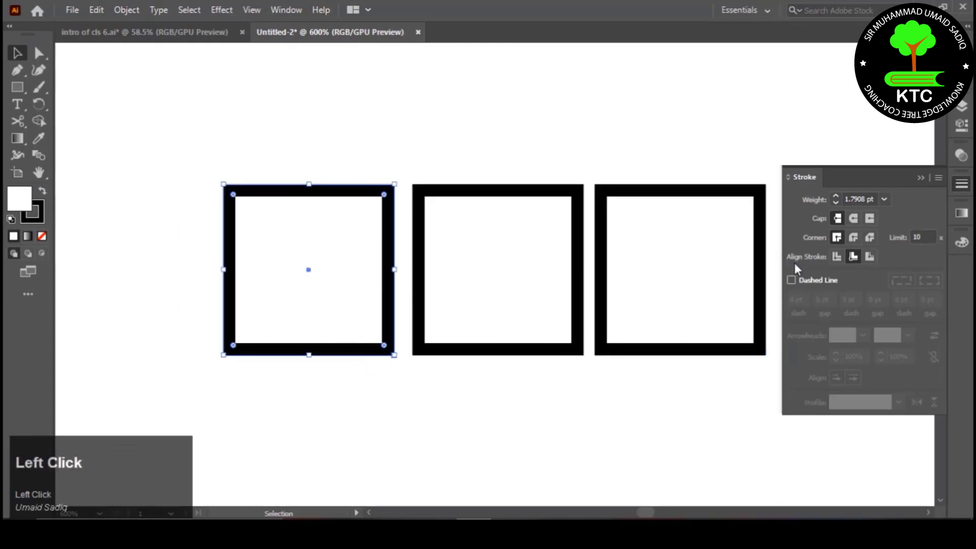
- Align the strokes of the middle and left squares to center, keeping their miter joins and positions
{"action": "left_click", "coordinate": [550, 351]}
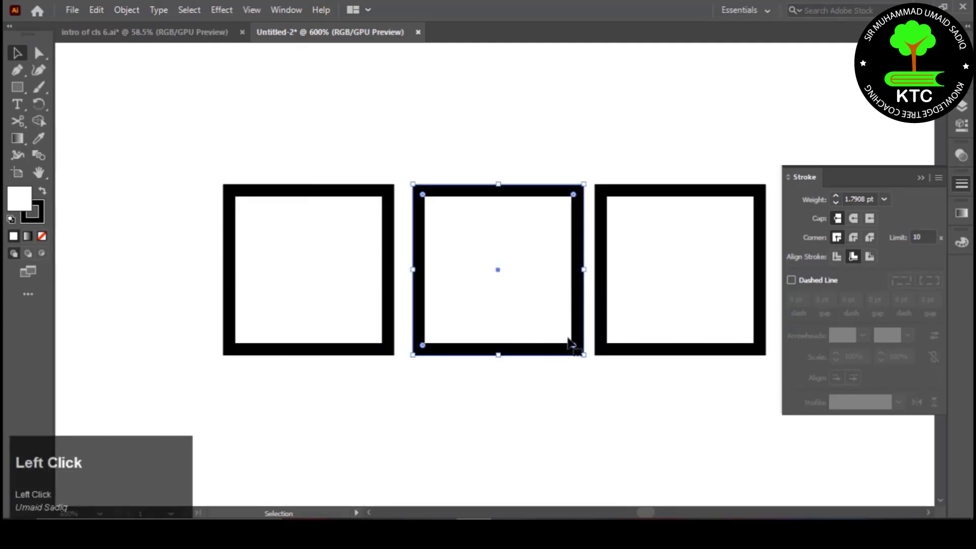
{"action": "left_click", "coordinate": [853, 238]}
{"action": "key", "text": "ctrl+z"}
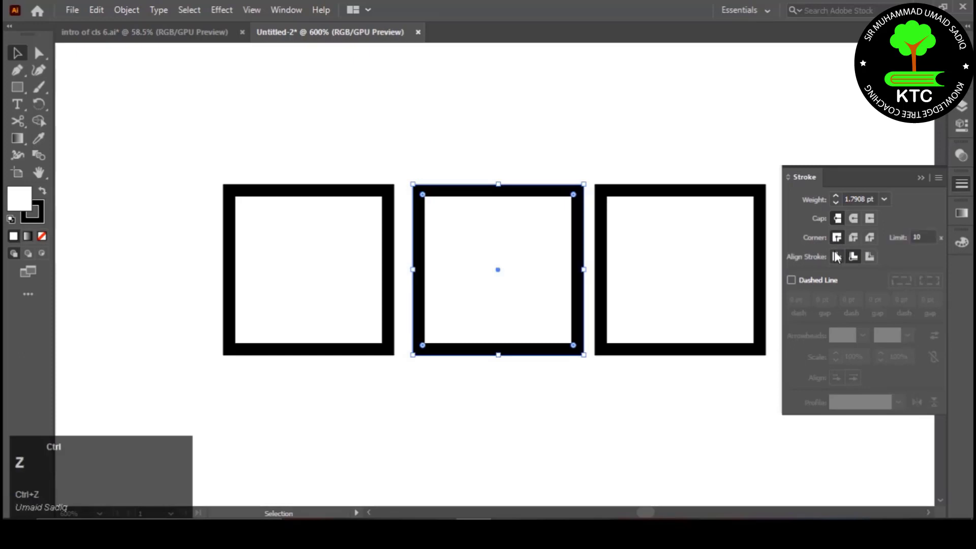
{"action": "left_click", "coordinate": [837, 256]}
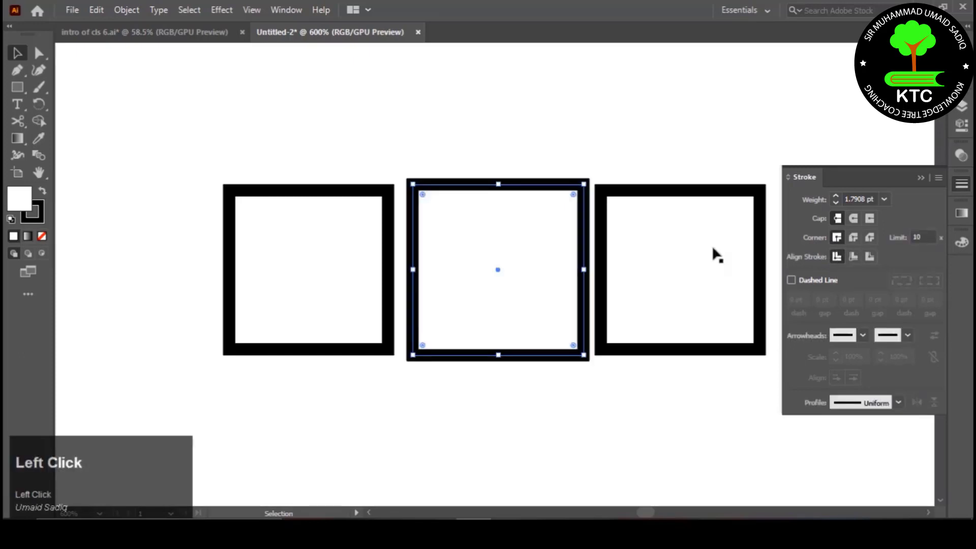
{"action": "left_click_drag", "start_coordinate": [343, 305], "coordinate": [421, 368]}
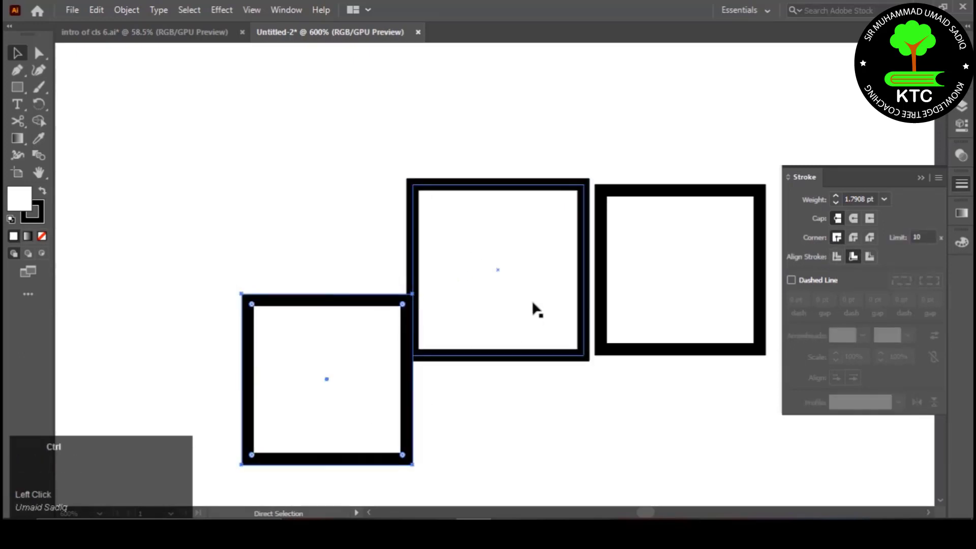
{"action": "key", "text": "ctrl+z"}
{"action": "left_click", "coordinate": [837, 256]}
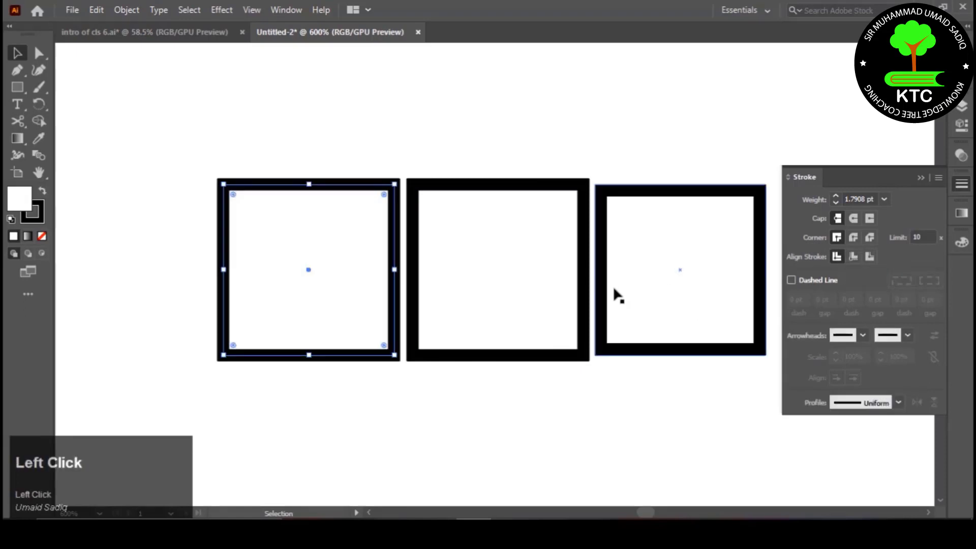
- Give the middle square a round corner join and align its stroke to the inside
{"action": "left_click", "coordinate": [555, 359]}
{"action": "left_click", "coordinate": [851, 241]}
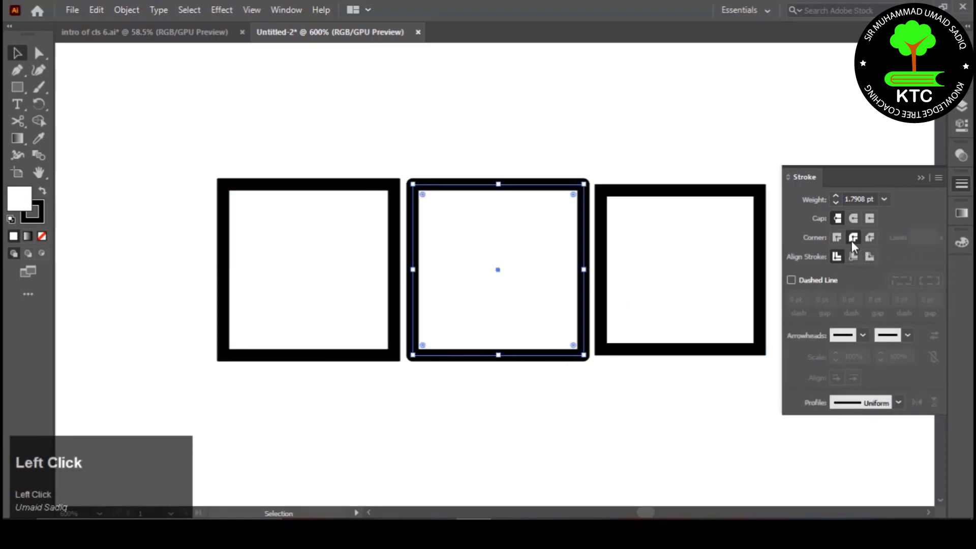
{"action": "left_click", "coordinate": [857, 259]}
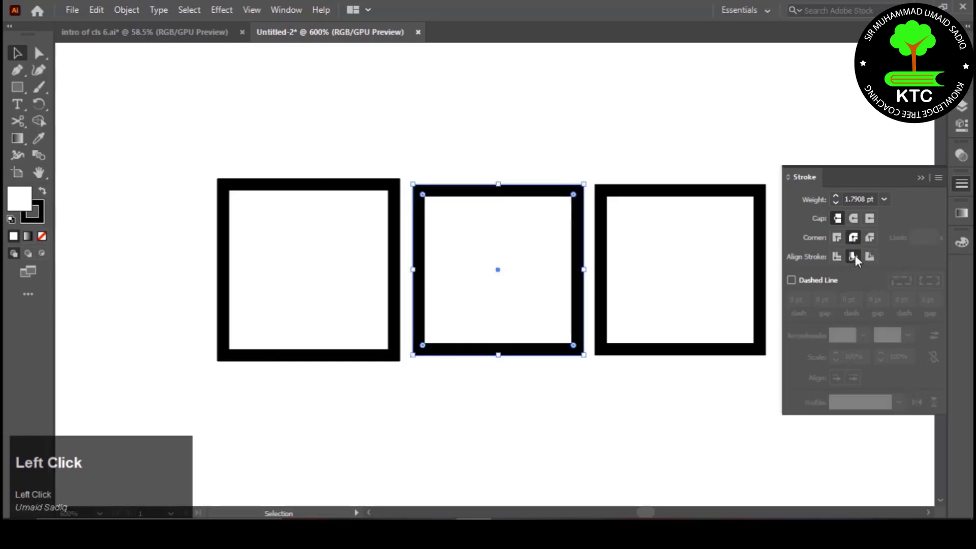
- Align the right square's stroke to the outside and shift the square slightly away from the middle one
{"action": "left_click", "coordinate": [682, 347]}
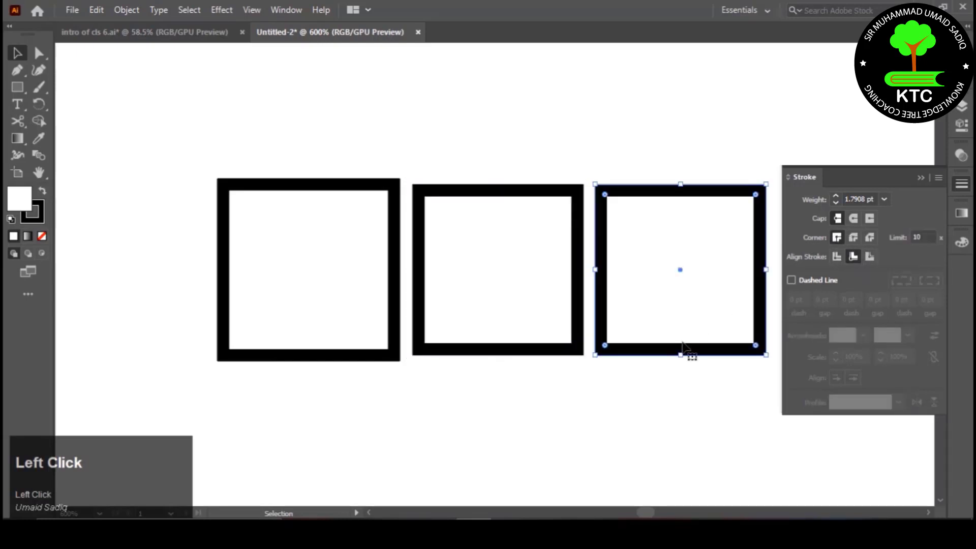
{"action": "left_click", "coordinate": [863, 259]}
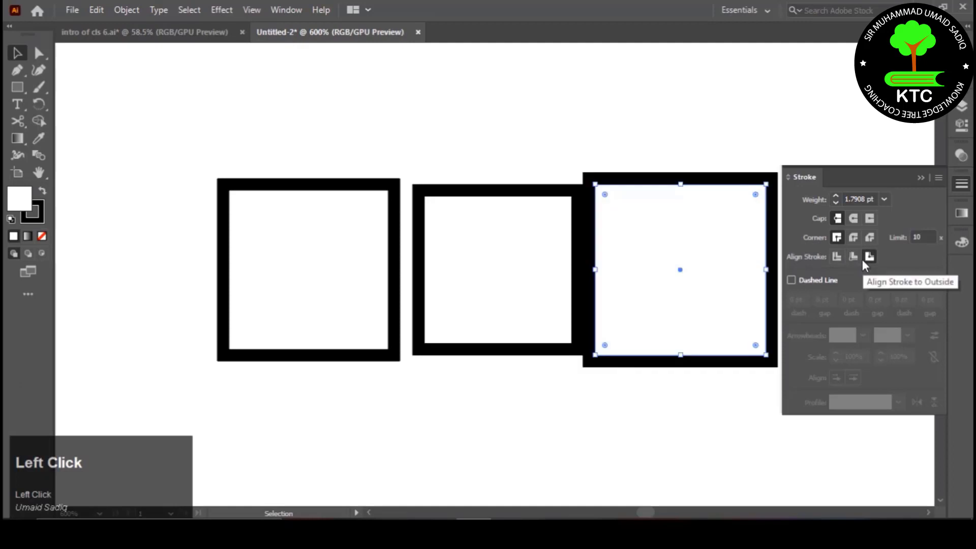
{"action": "mouse_move", "coordinate": [648, 358]}
{"action": "left_mouse_down"}
{"action": "mouse_move", "coordinate": [653, 349]}
{"action": "mouse_move", "coordinate": [665, 364]}
{"action": "mouse_move", "coordinate": [653, 368]}
{"action": "mouse_move", "coordinate": [662, 360]}
{"action": "left_mouse_up"}
{"action": "key", "text": "ctrl+z"}
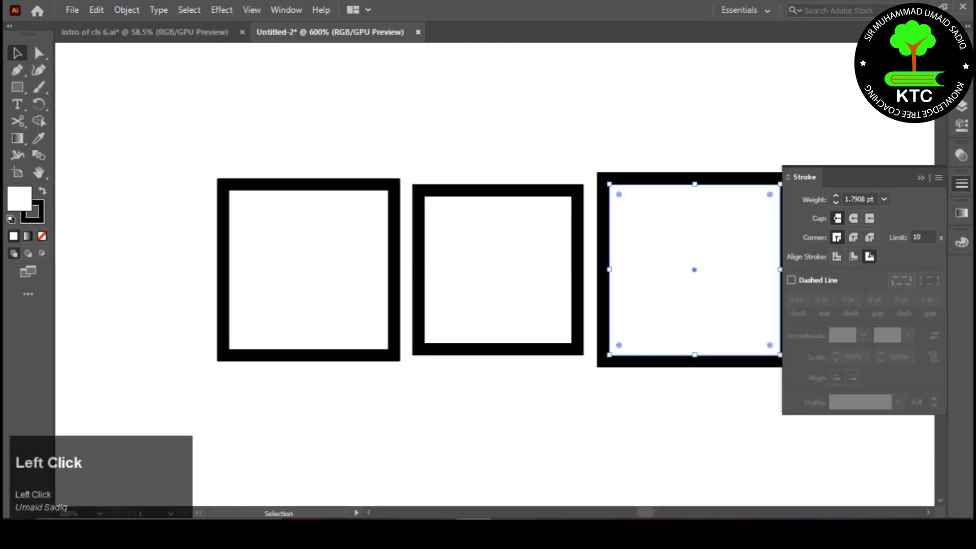
- Compare the center, inside and outside stroke alignments across the three squares
{"action": "left_click", "coordinate": [229, 277]}
{"action": "key", "text": "ctrl+minus"}
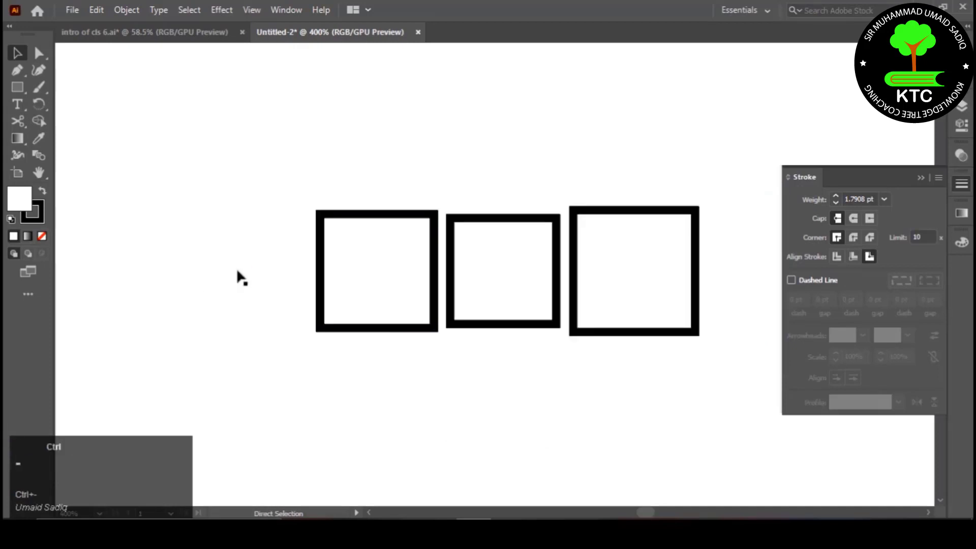
{"action": "key", "text": "ctrl+equal"}
{"action": "left_click", "coordinate": [577, 48]}
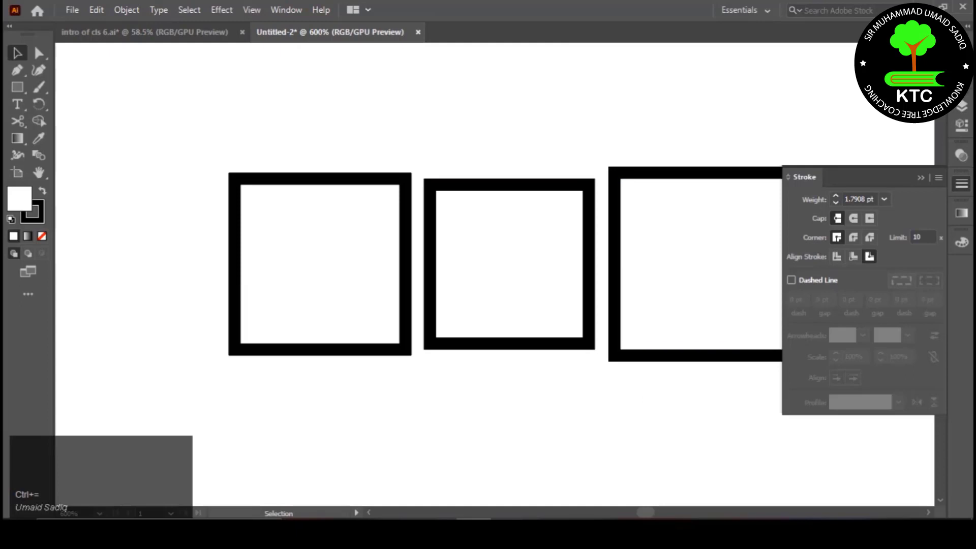
{"action": "left_click_drag", "start_coordinate": [647, 514], "coordinate": [647, 514]}
{"action": "left_click", "coordinate": [445, 283]}
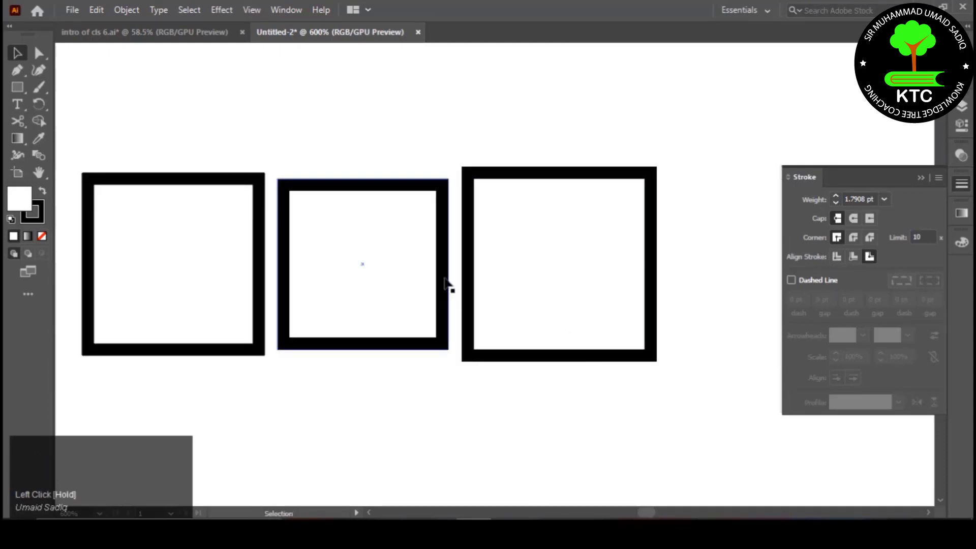
{"action": "left_click", "coordinate": [649, 234]}
{"action": "left_click", "coordinate": [389, 248]}
{"action": "left_click", "coordinate": [523, 214]}
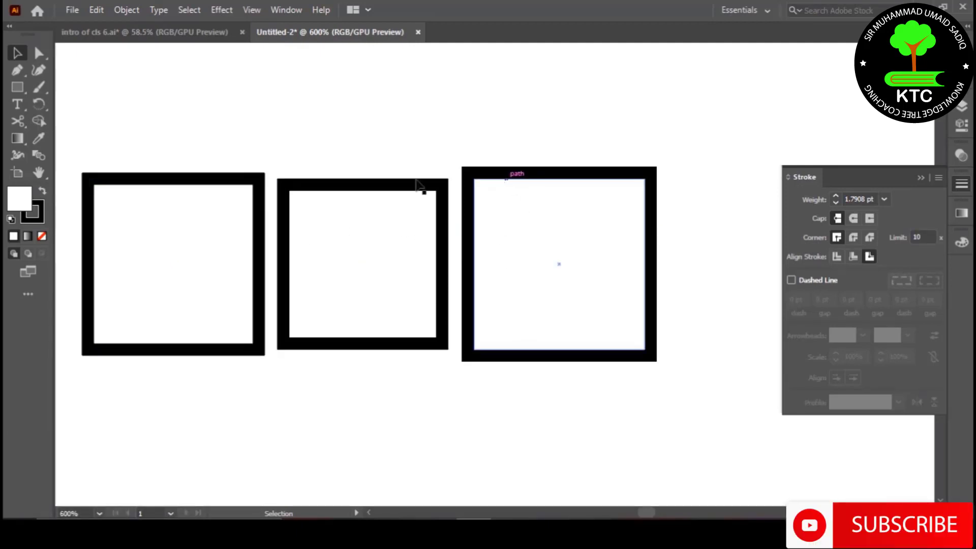
{"action": "left_click", "coordinate": [191, 210]}
{"action": "left_click", "coordinate": [344, 211]}
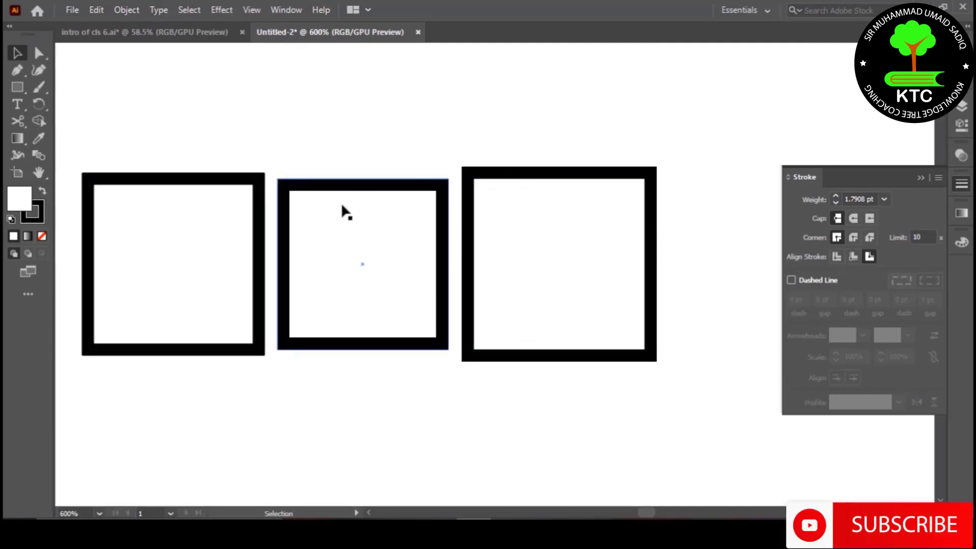
{"action": "left_click", "coordinate": [20, 207]}
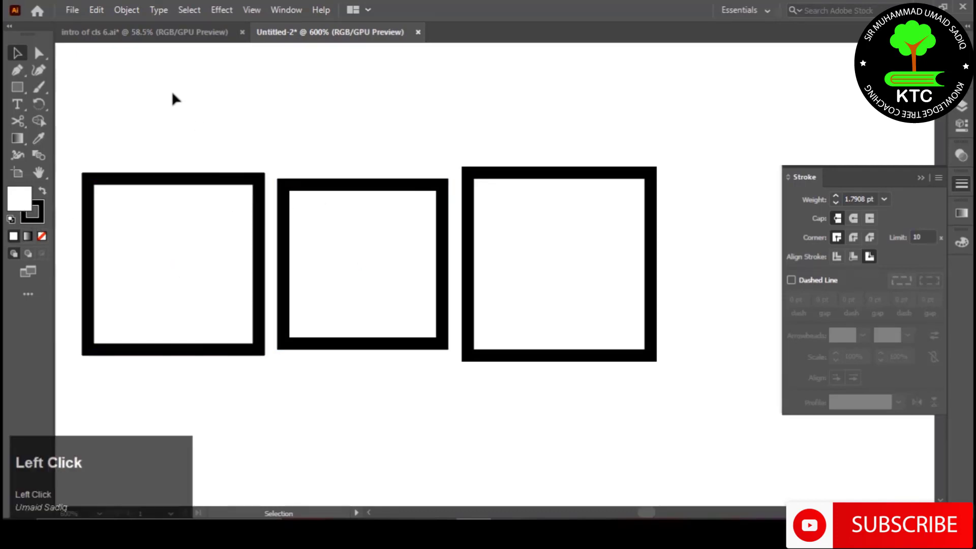
- Remove the fill from all three squares and deselect them
{"action": "left_click_drag", "start_coordinate": [198, 162], "coordinate": [546, 383]}
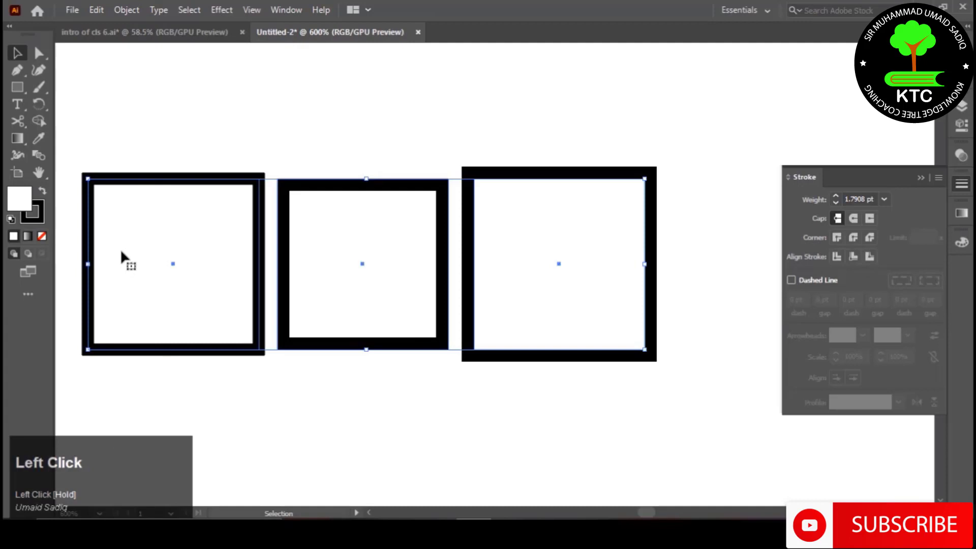
{"action": "key", "text": "slash"}
{"action": "left_click", "coordinate": [295, 97]}
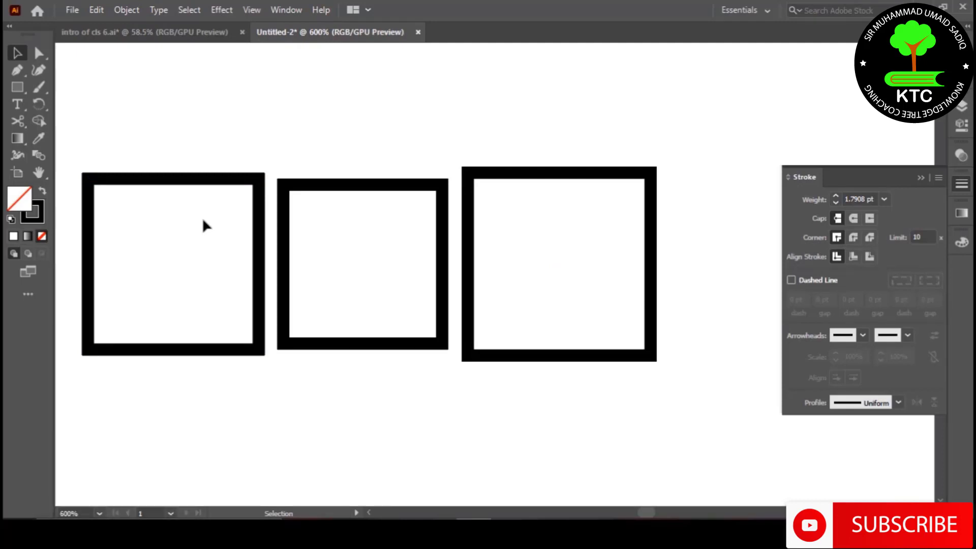
{"action": "key", "text": "ctrl+minus"}
{"action": "key", "text": "ctrl+minus"}
{"action": "key", "text": "ctrl+minus"}
{"action": "key", "text": "ctrl+minus"}
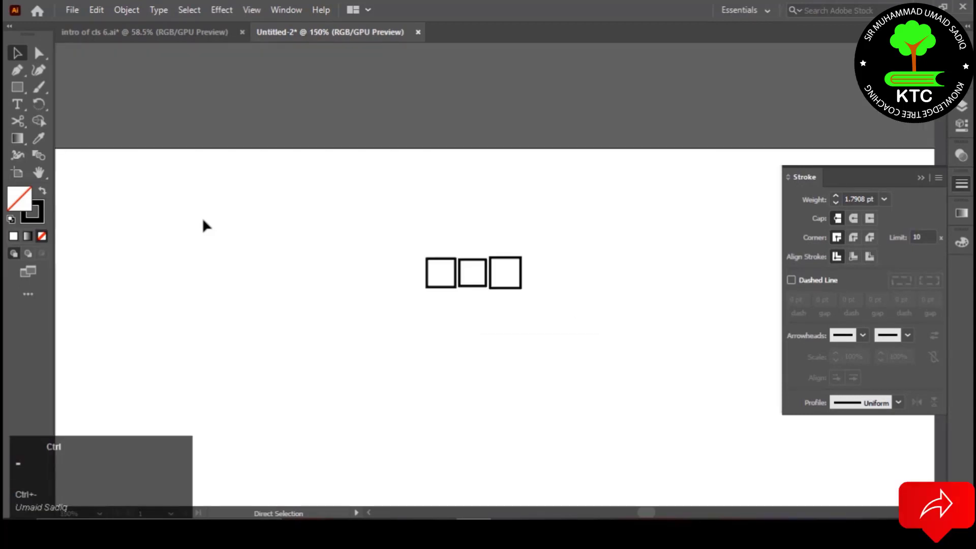
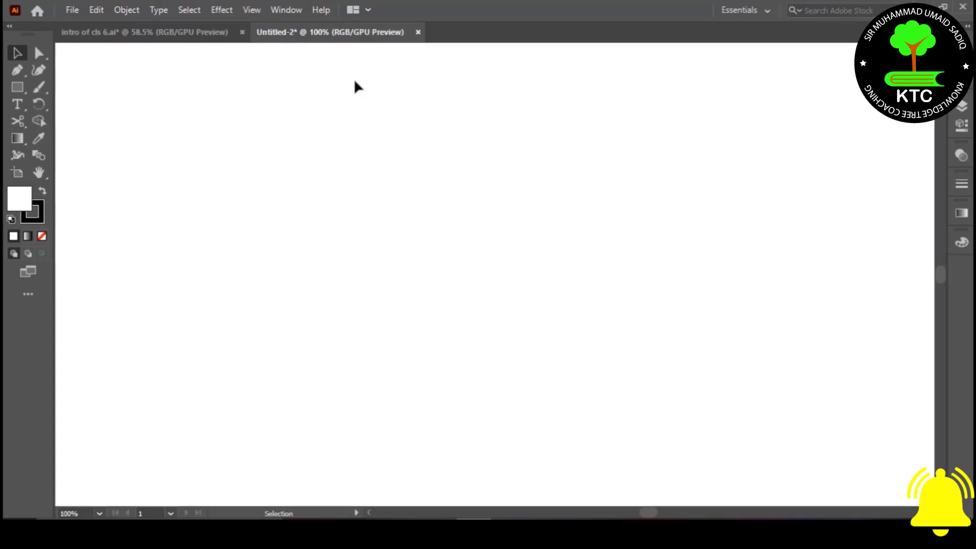
- Show the stroke options and draw a long straight horizontal line across the upper artboard with the Pen tool
{"action": "key", "text": "ctrl+F10"}
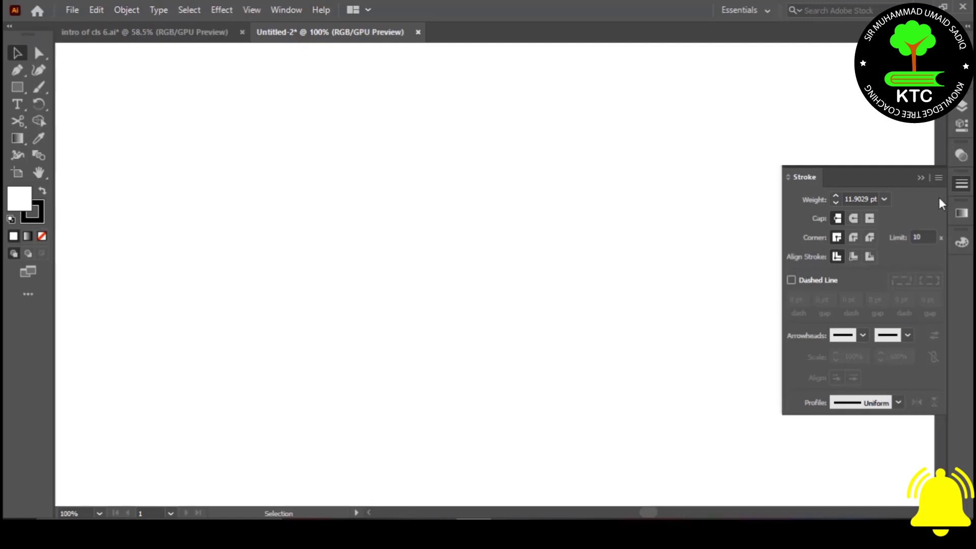
{"action": "key", "text": "p"}
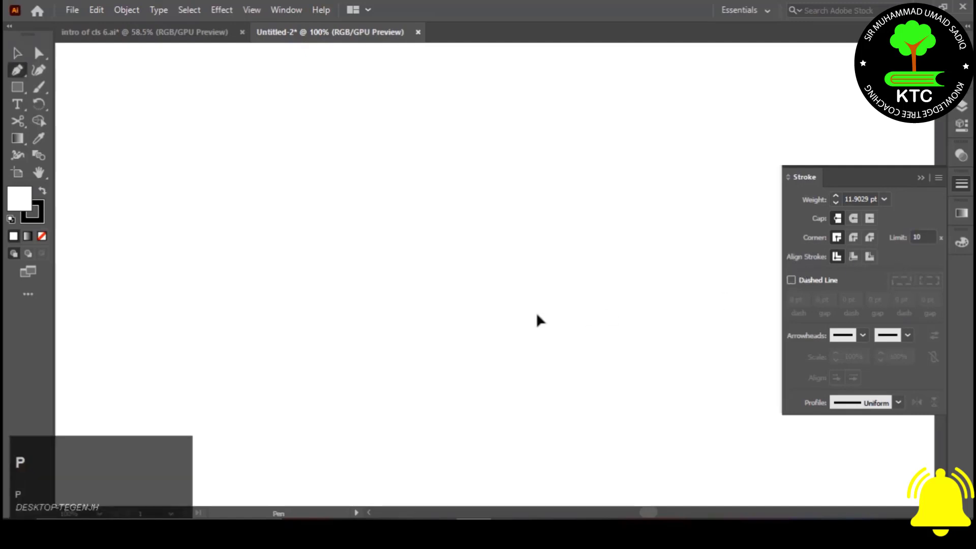
{"action": "left_click", "coordinate": [102, 147]}
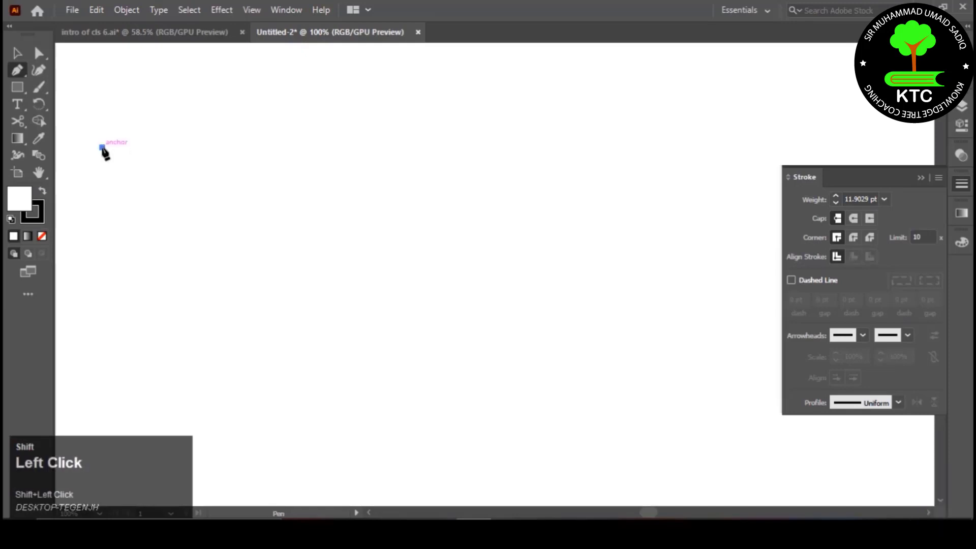
{"action": "left_click", "coordinate": [636, 187], "text": "shift"}
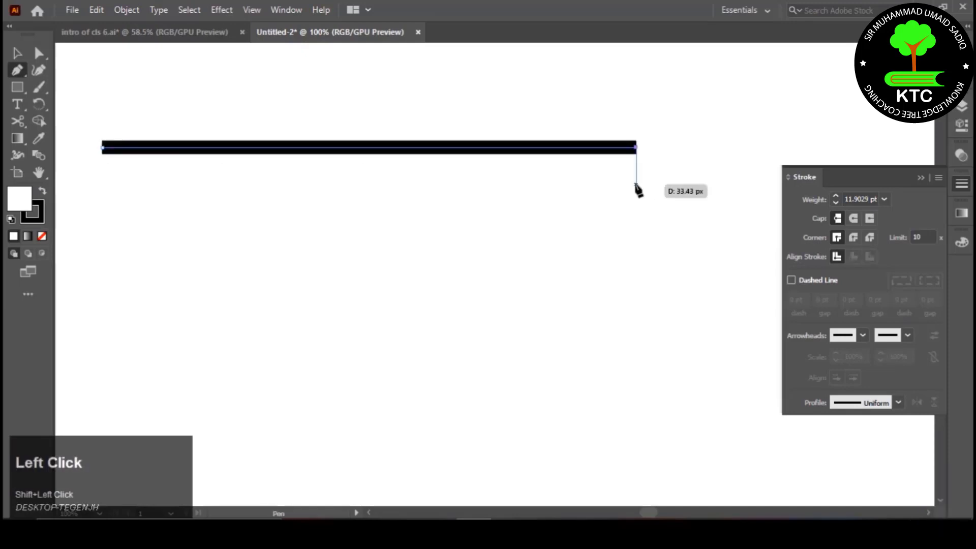
{"action": "key", "text": "Escape"}
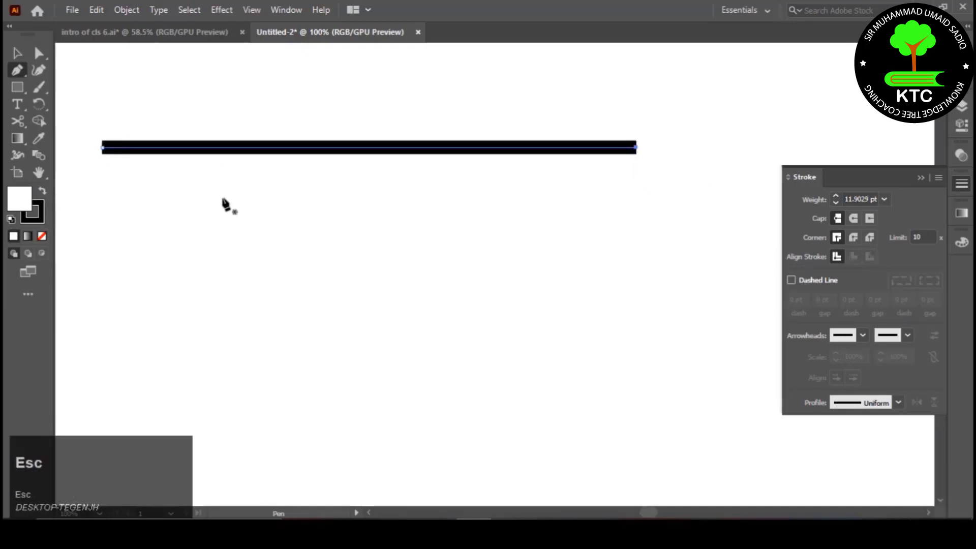
- Duplicate the horizontal line twice straight below the original
{"action": "key", "text": "v"}
{"action": "left_click_drag", "start_coordinate": [314, 152], "coordinate": [322, 277]}
{"action": "left_click", "coordinate": [465, 295]}
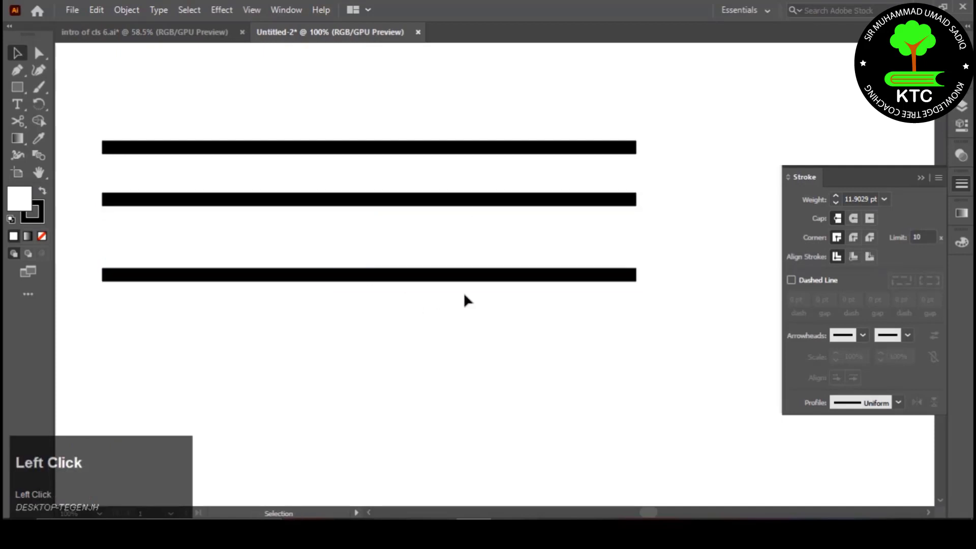
- Turn the uppermost solid line into a dashed line
{"action": "left_click", "coordinate": [462, 152]}
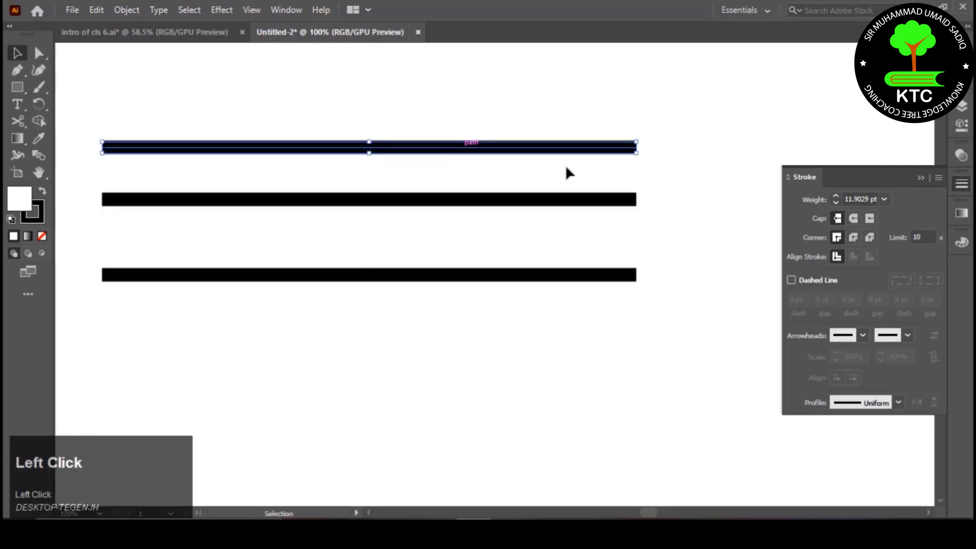
{"action": "left_click", "coordinate": [791, 280]}
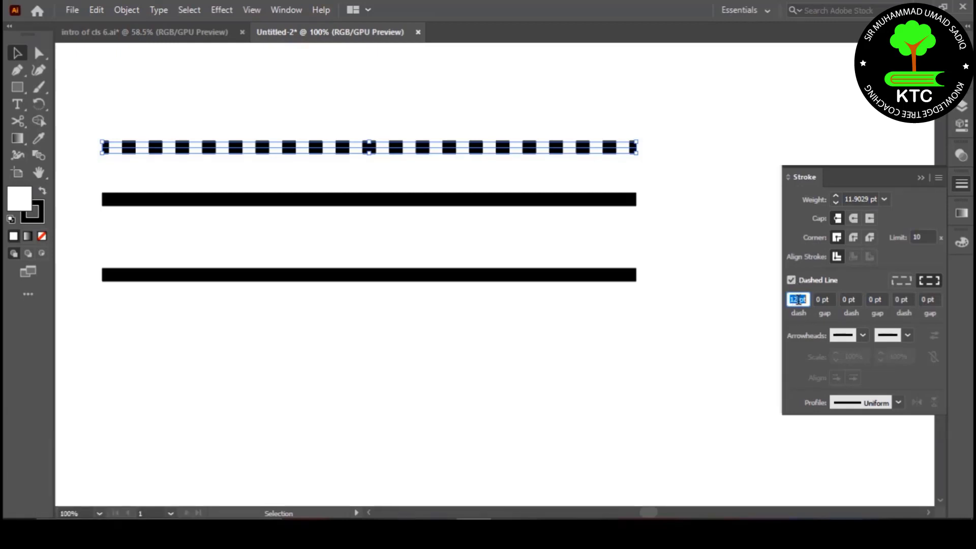
- Try a 14 pt dash on the uppermost line, then undo that dash change
{"action": "left_click_drag", "start_coordinate": [799, 299], "coordinate": [716, 300]}
{"action": "type", "text": "1"}
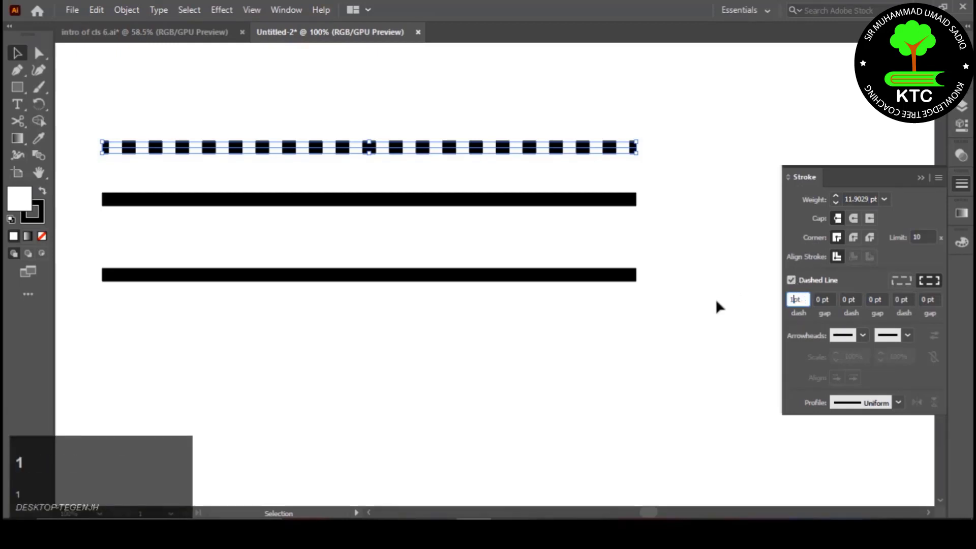
{"action": "type", "text": "4"}
{"action": "key", "text": "Return"}
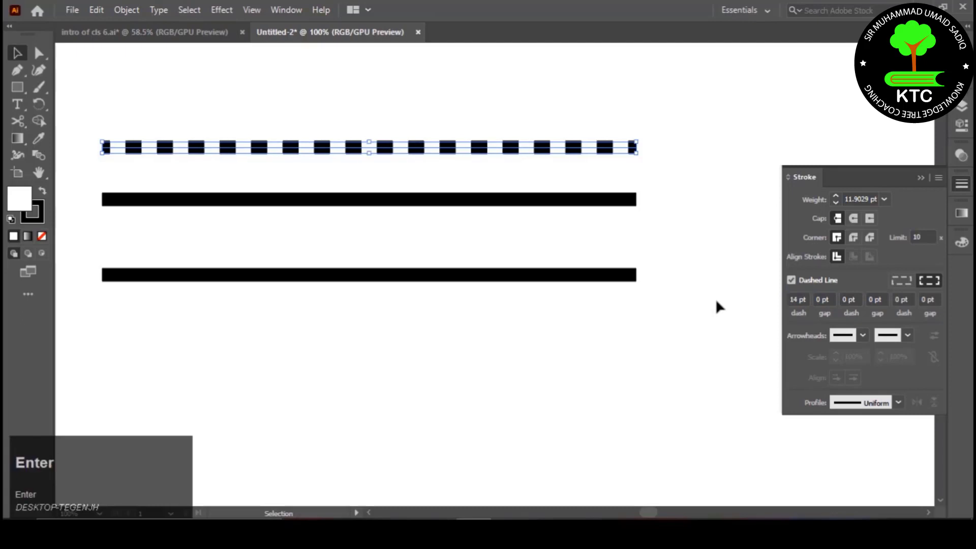
{"action": "key", "text": "v"}
{"action": "key", "text": "ctrl+z"}
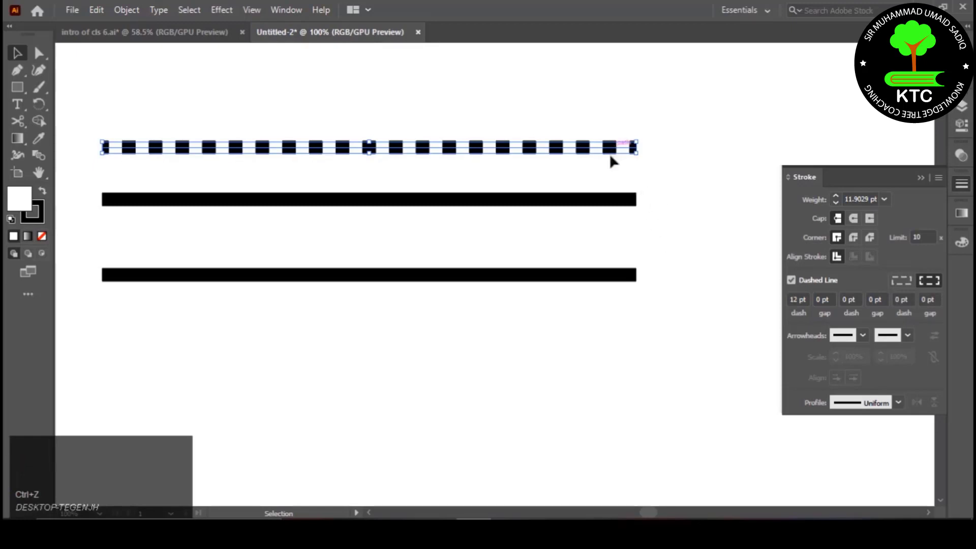
- Turn the middle line into a dashed line with a 16 pt dash
{"action": "left_click", "coordinate": [596, 201]}
{"action": "left_click", "coordinate": [790, 280]}
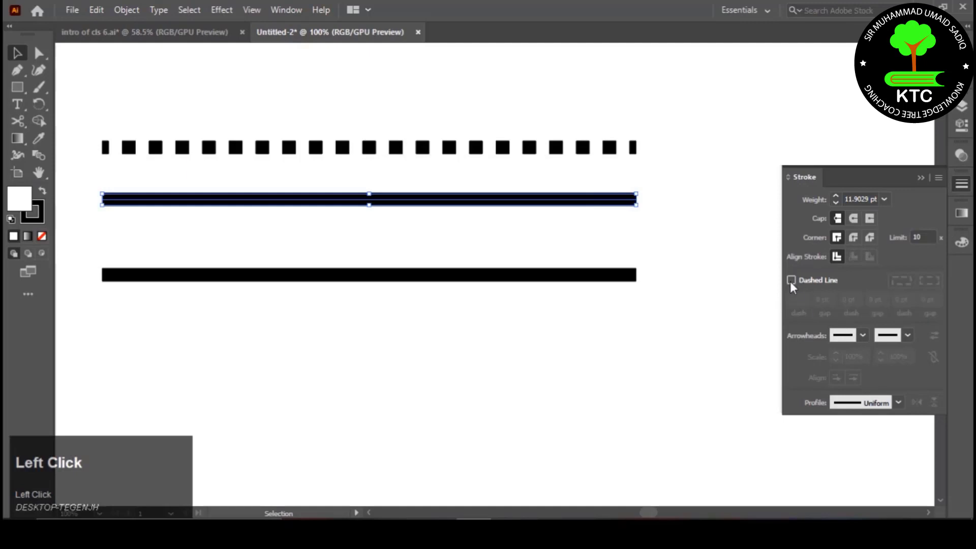
{"action": "left_click", "coordinate": [791, 280]}
{"action": "left_click", "coordinate": [805, 299]}
{"action": "type", "text": "1"}
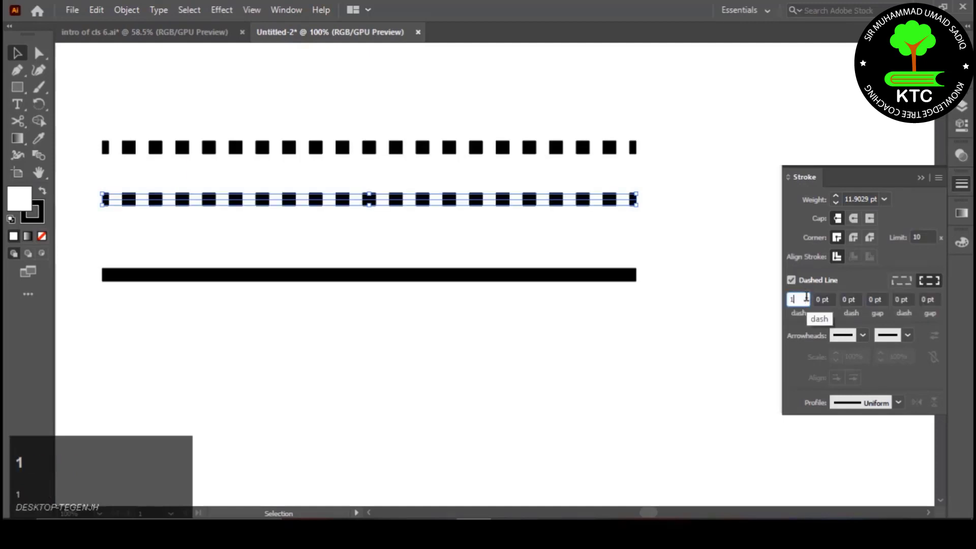
{"action": "type", "text": "6"}
{"action": "key", "text": "Return"}
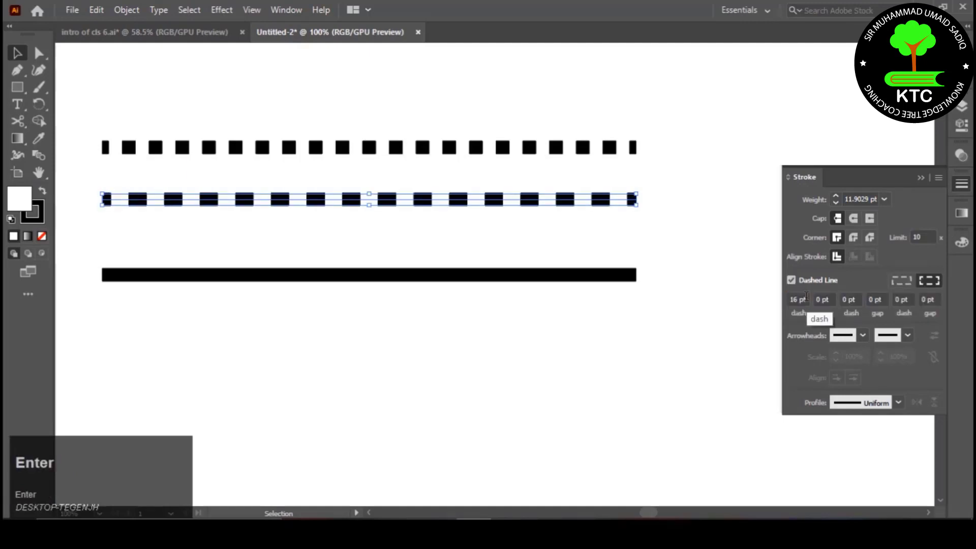
- Deselect the middle line and set the dash length to 12 pt with nothing selected
{"action": "left_click", "coordinate": [536, 285]}
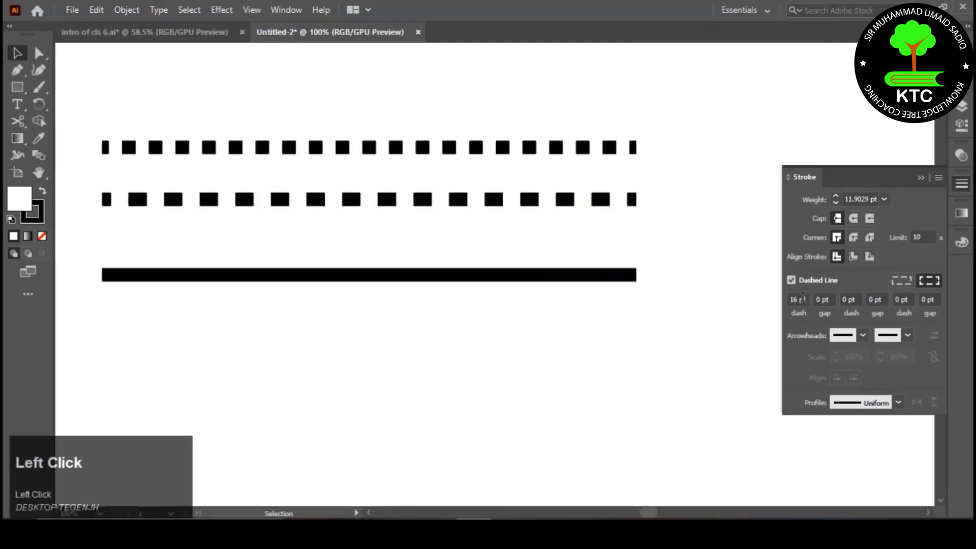
{"action": "left_click", "coordinate": [787, 299]}
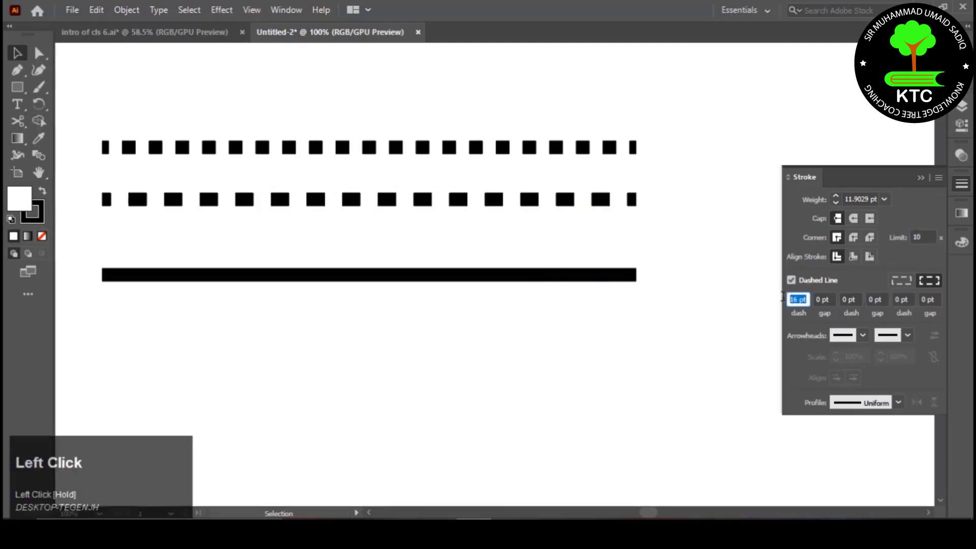
{"action": "type", "text": "12"}
{"action": "key", "text": "Return"}
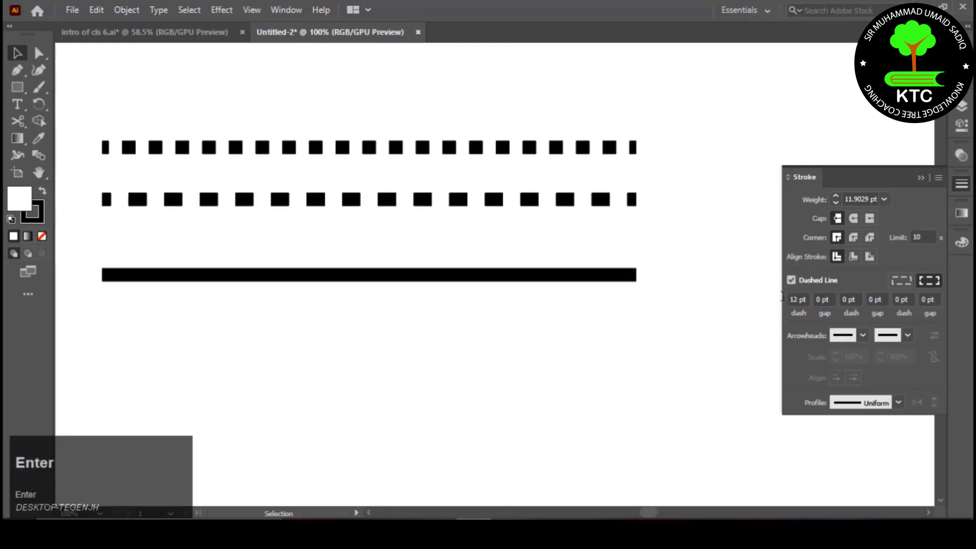
- Make the lowest line dashed with a 12 pt dash and a 16 pt gap
{"action": "left_click", "coordinate": [616, 279]}
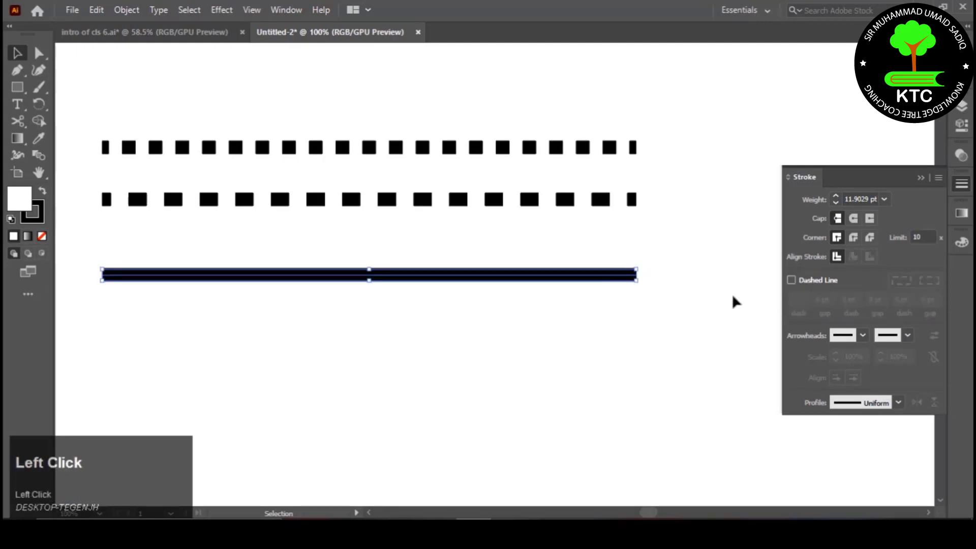
{"action": "left_click", "coordinate": [791, 280]}
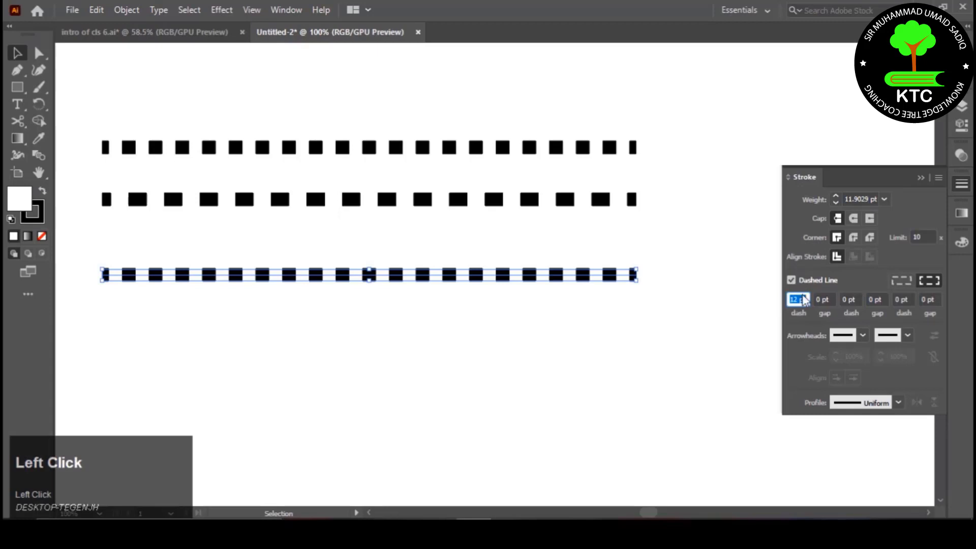
{"action": "type", "text": "12"}
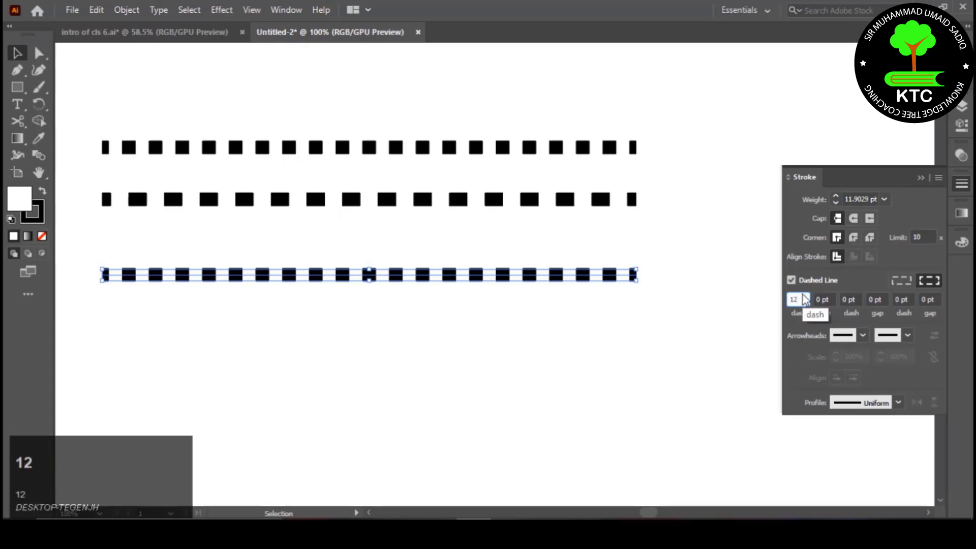
{"action": "key", "text": "Return"}
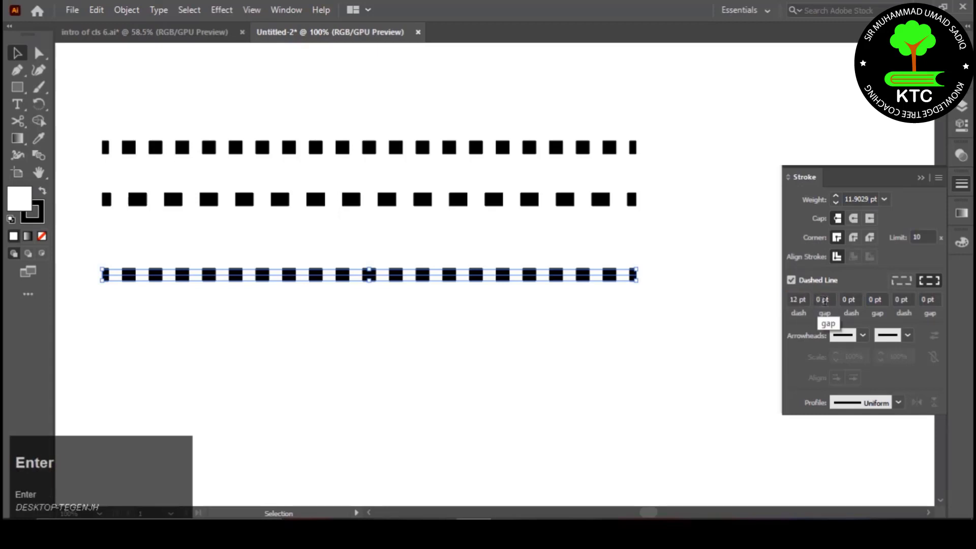
{"action": "left_click", "coordinate": [815, 299]}
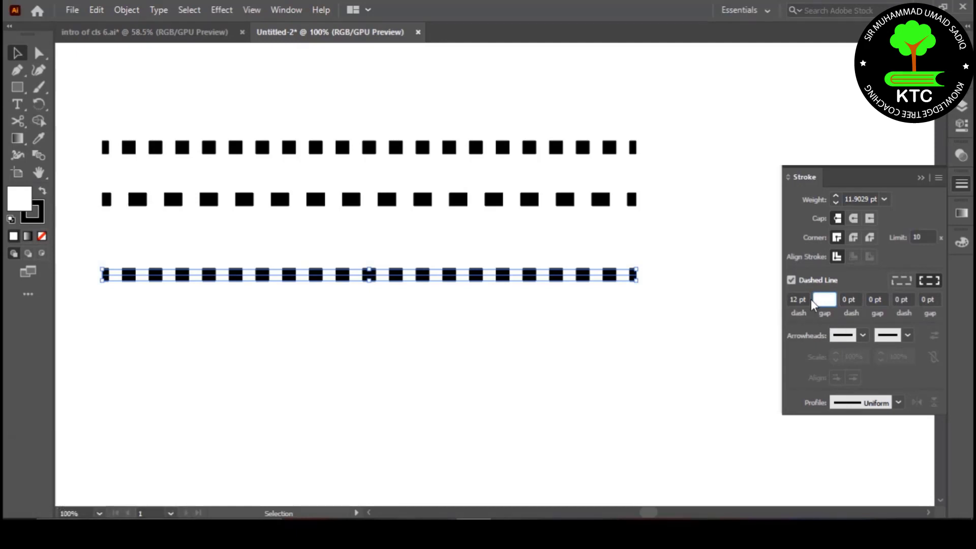
{"action": "type", "text": "16"}
{"action": "key", "text": "Return"}
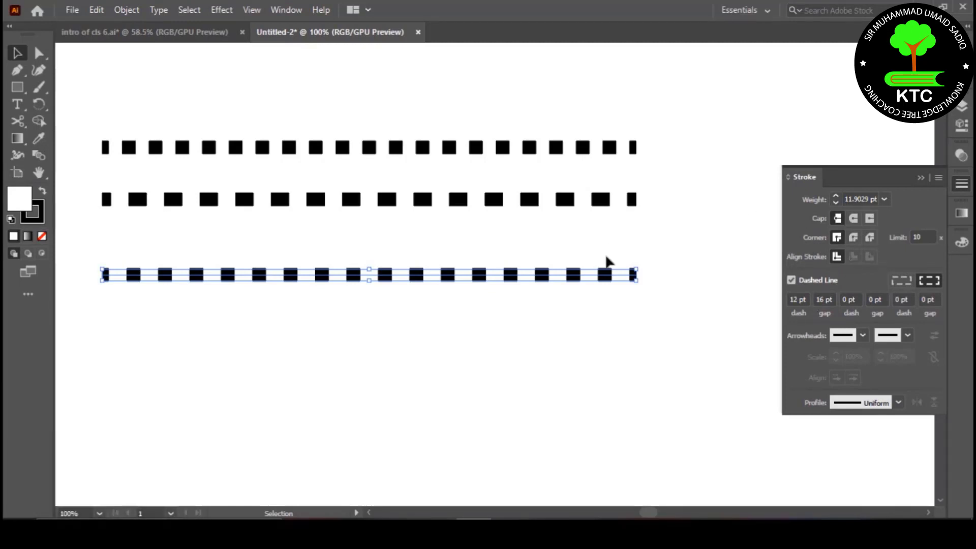
- Undo the lowest line's dash settings and scale it up proportionally from its center to span most of the artboard width
{"action": "key", "text": "ctrl+minus"}
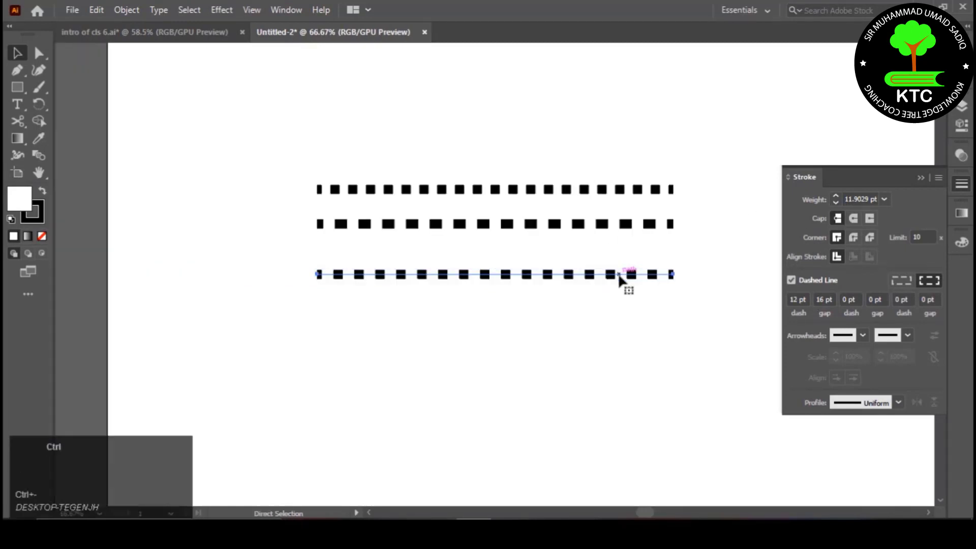
{"action": "key", "text": "ctrl+z"}
{"action": "key", "text": "ctrl+z"}
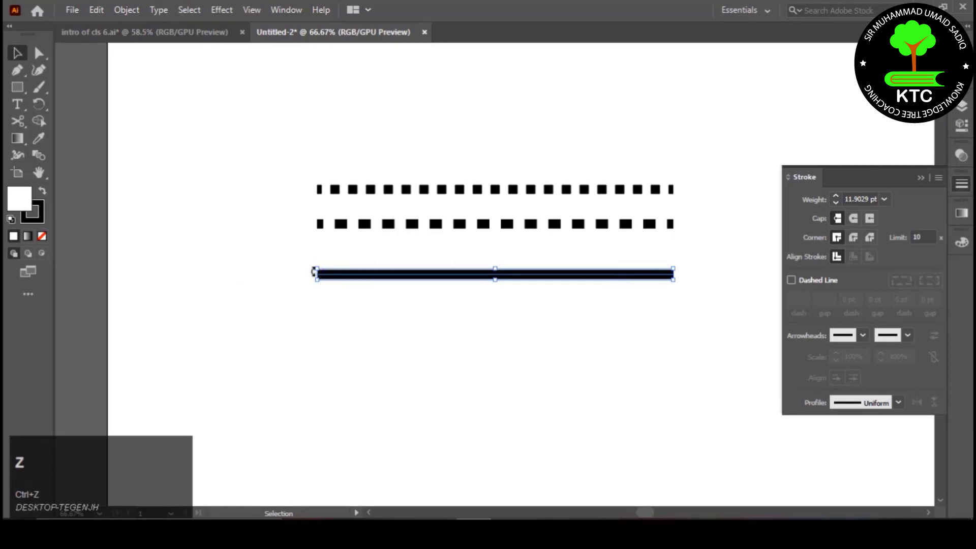
{"action": "mouse_move", "coordinate": [317, 275]}
{"action": "left_mouse_down"}
{"action": "mouse_move", "coordinate": [227, 281]}
{"action": "mouse_move", "coordinate": [135, 259]}
{"action": "left_mouse_up"}
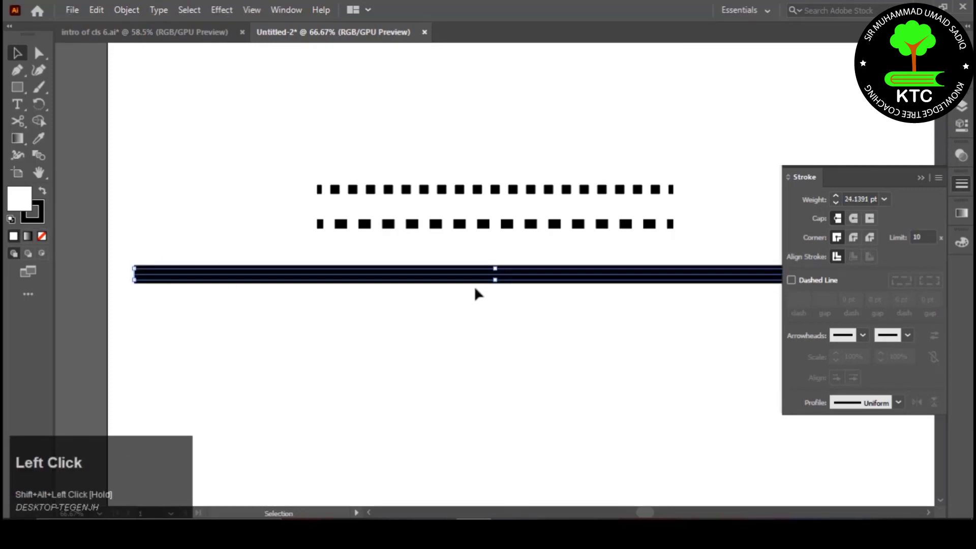
{"action": "key", "text": "ctrl+0"}
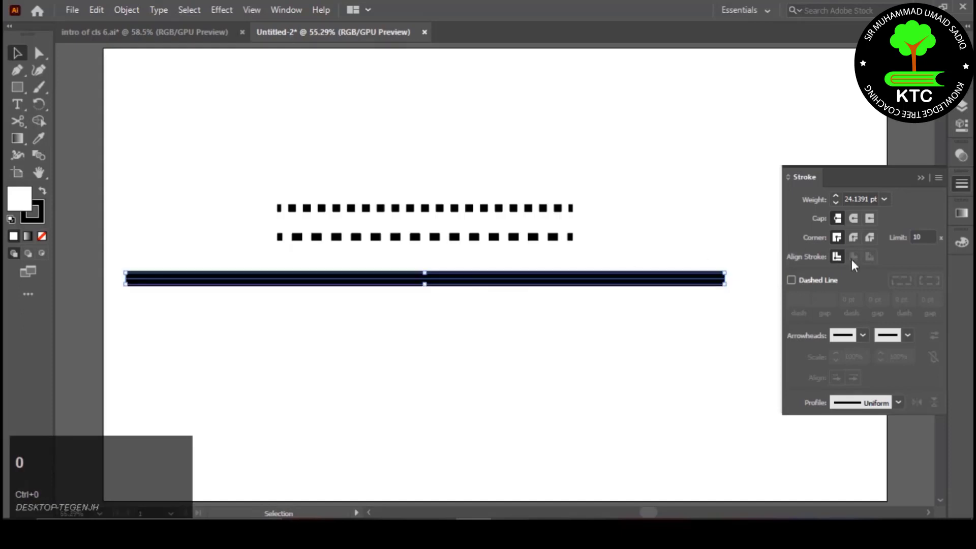
- Make the enlarged lowest line dashed, keeping the 12 pt dash and setting the gap to 16 pt
{"action": "left_click", "coordinate": [791, 281]}
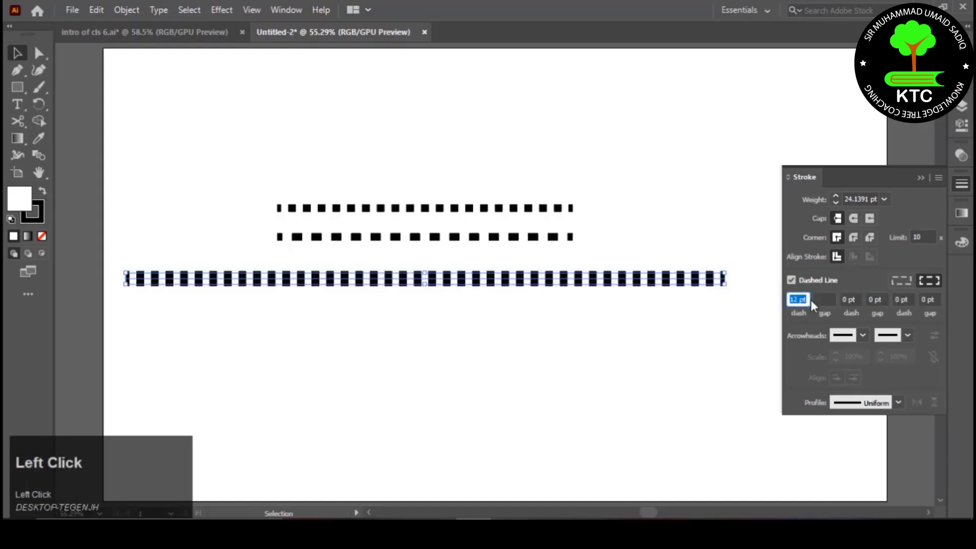
{"action": "left_click", "coordinate": [830, 300]}
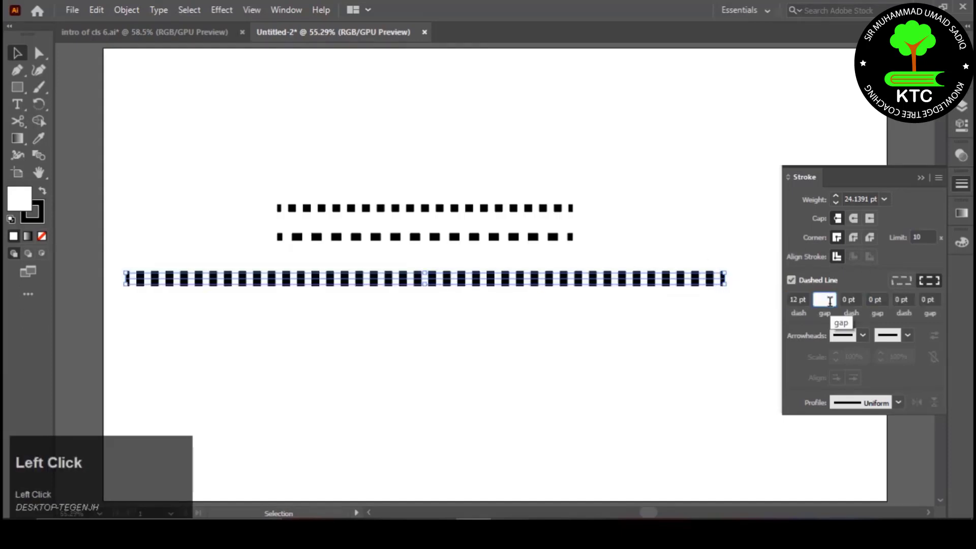
{"action": "type", "text": "14"}
{"action": "key", "text": "BackSpace"}
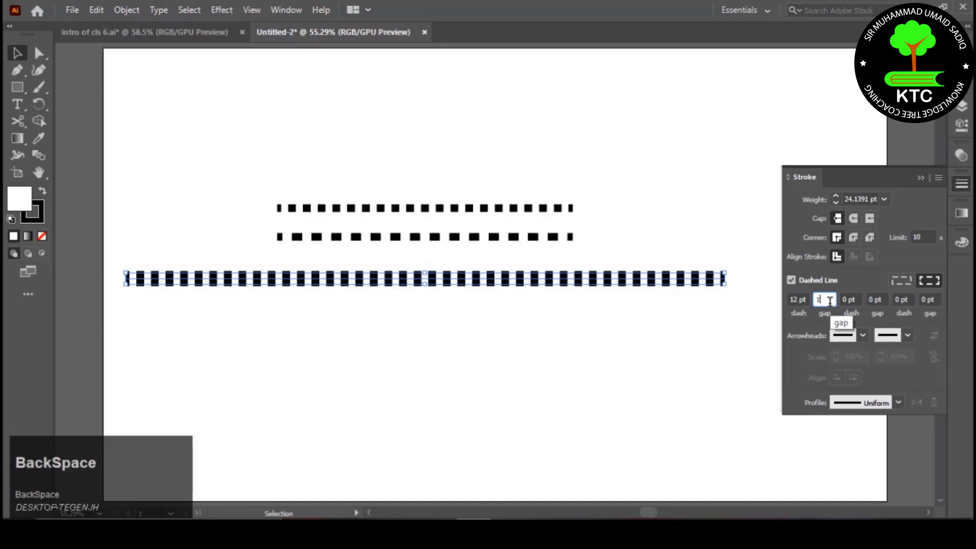
{"action": "type", "text": "6"}
{"action": "key", "text": "Return"}
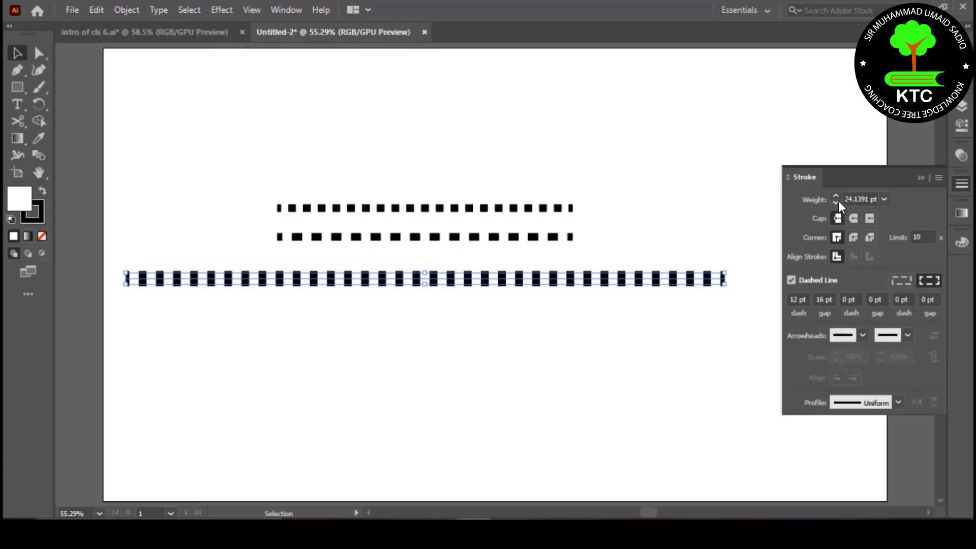
- Reduce the long dashed line's weight to 8 pt, set its second dash to 18 pt, and deselect it
{"action": "left_click_drag", "start_coordinate": [837, 201], "coordinate": [837, 200]}
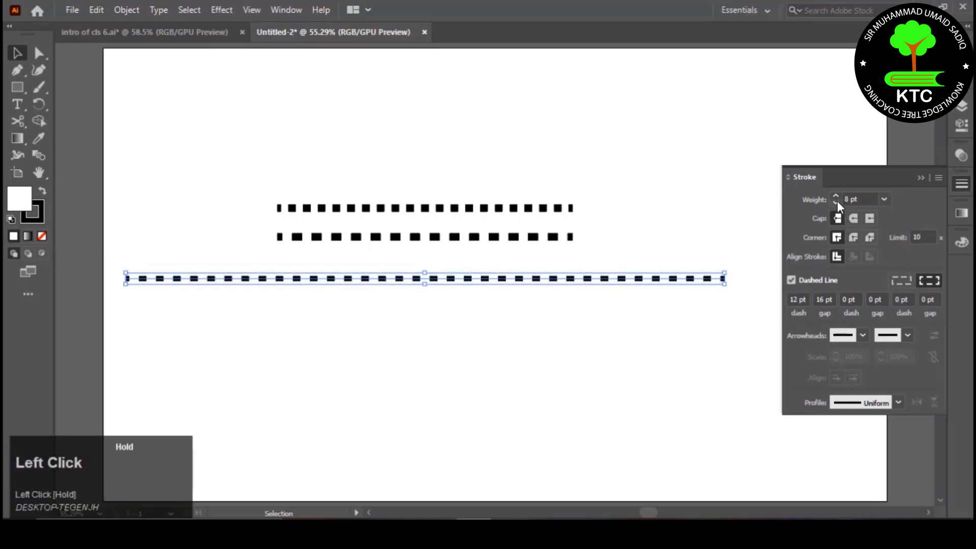
{"action": "left_click", "coordinate": [840, 299]}
{"action": "type", "text": "1"}
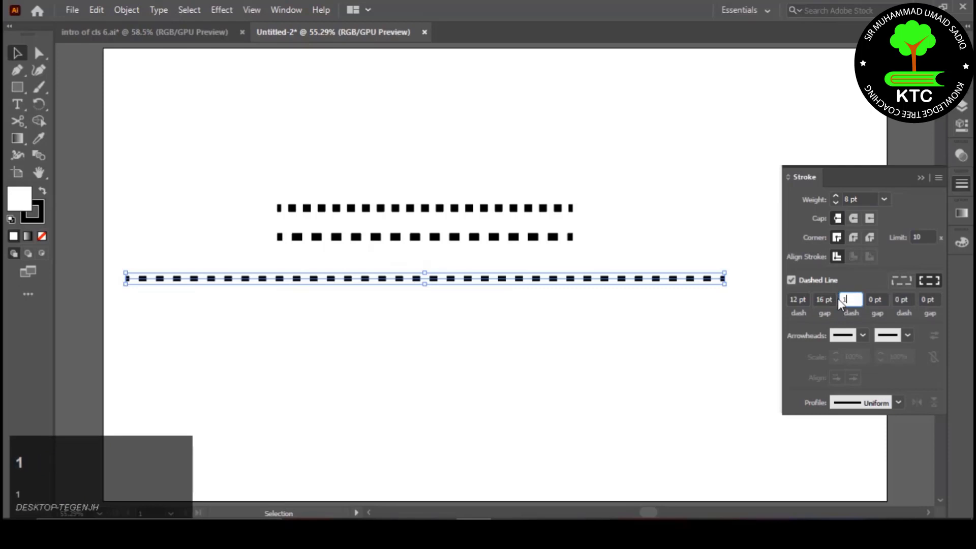
{"action": "type", "text": "8"}
{"action": "key", "text": "Return"}
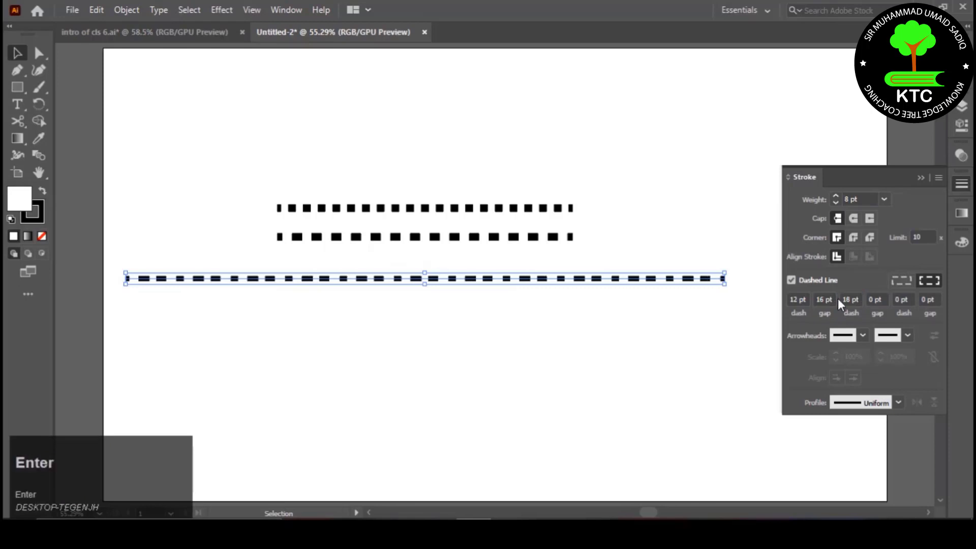
{"action": "left_click", "coordinate": [690, 315]}
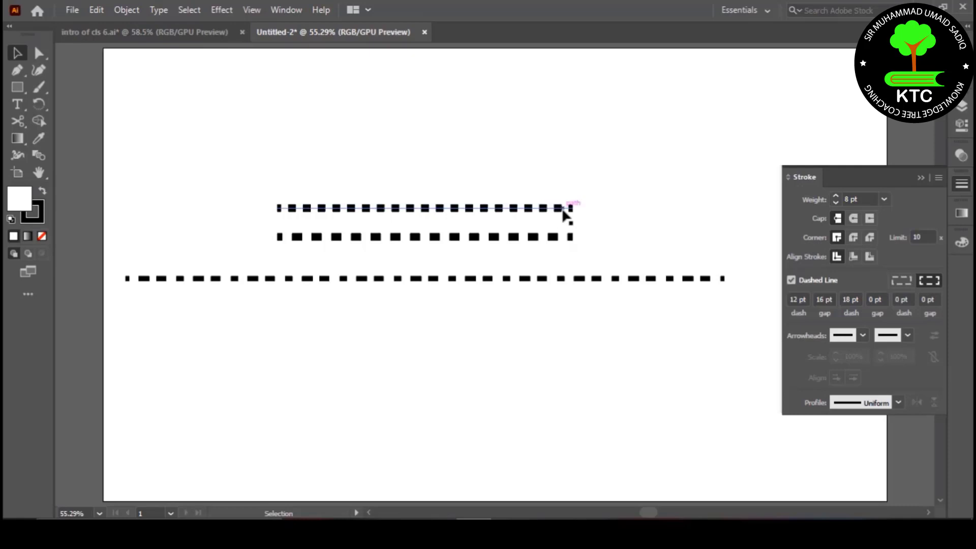
- Compare the dash and gap settings of the middle line and the long lowest line
{"action": "left_click", "coordinate": [553, 239]}
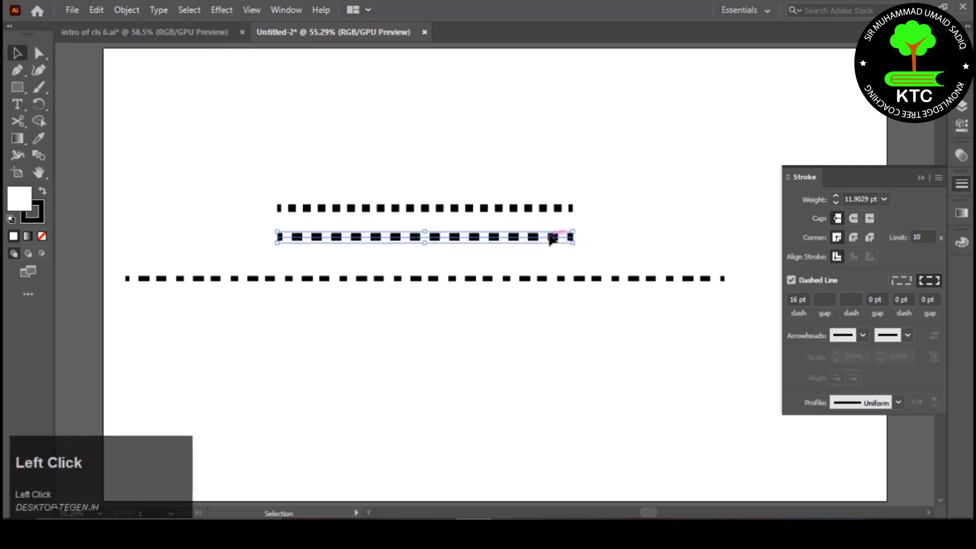
{"action": "left_click", "coordinate": [546, 281]}
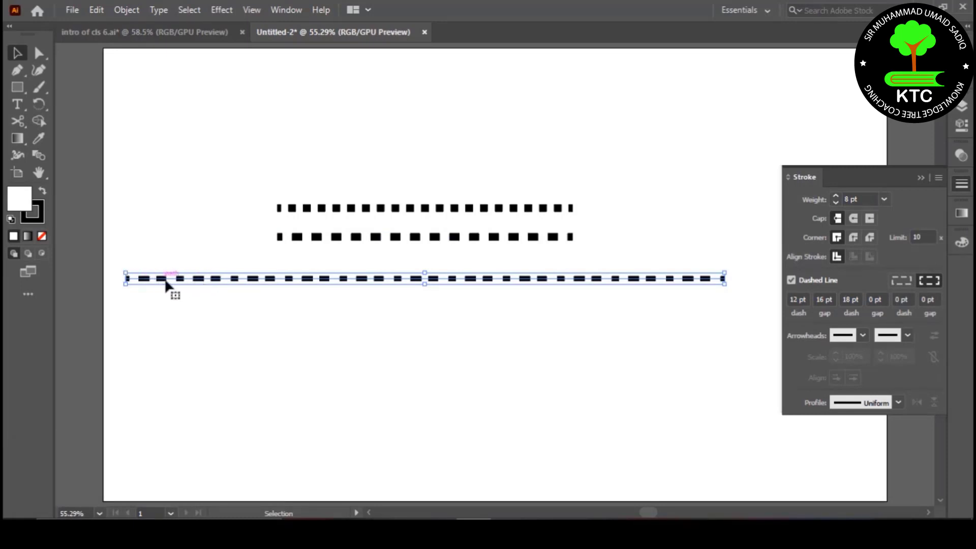
{"action": "left_click", "coordinate": [604, 254]}
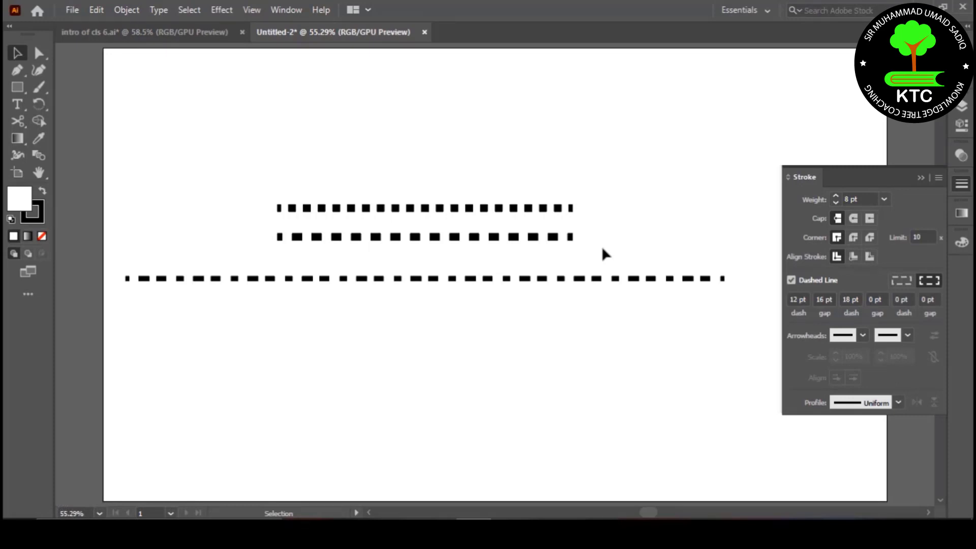
- Delete all three dashed lines from the artboard
{"action": "left_click_drag", "start_coordinate": [464, 162], "coordinate": [441, 442]}
{"action": "key", "text": "Delete"}
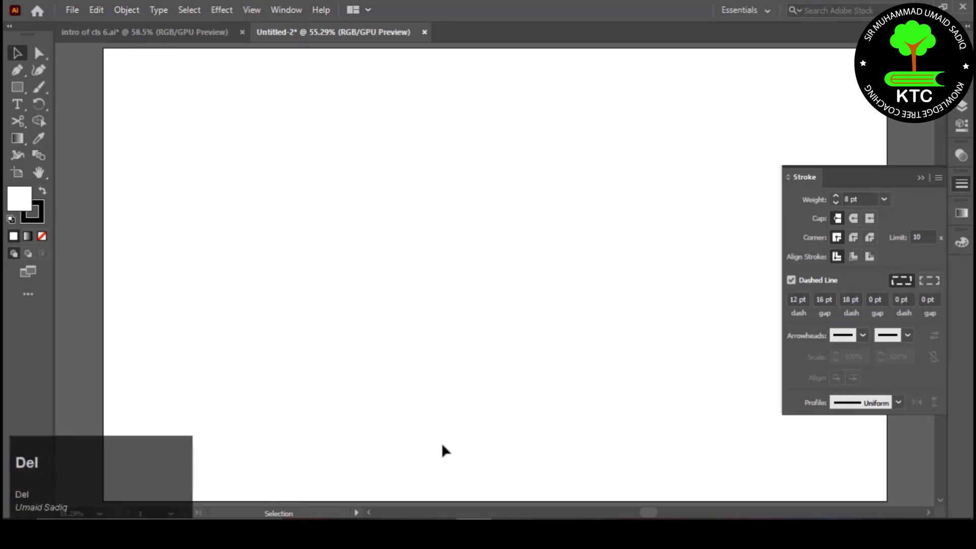
- Draw a short straight horizontal dashed line near the artboard's upper edge with the Pen tool
{"action": "left_click", "coordinate": [17, 71]}
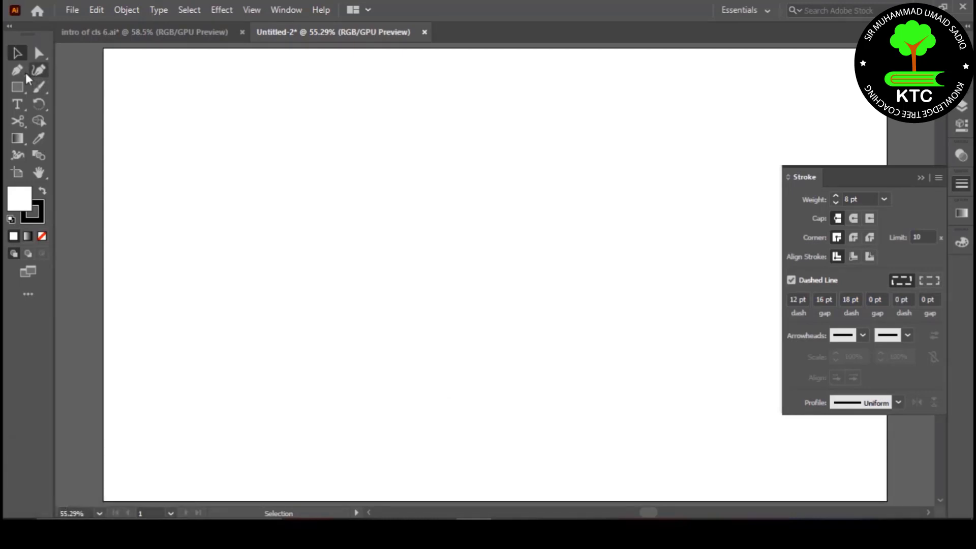
{"action": "left_click", "coordinate": [229, 110]}
{"action": "left_click", "coordinate": [411, 109], "text": "shift"}
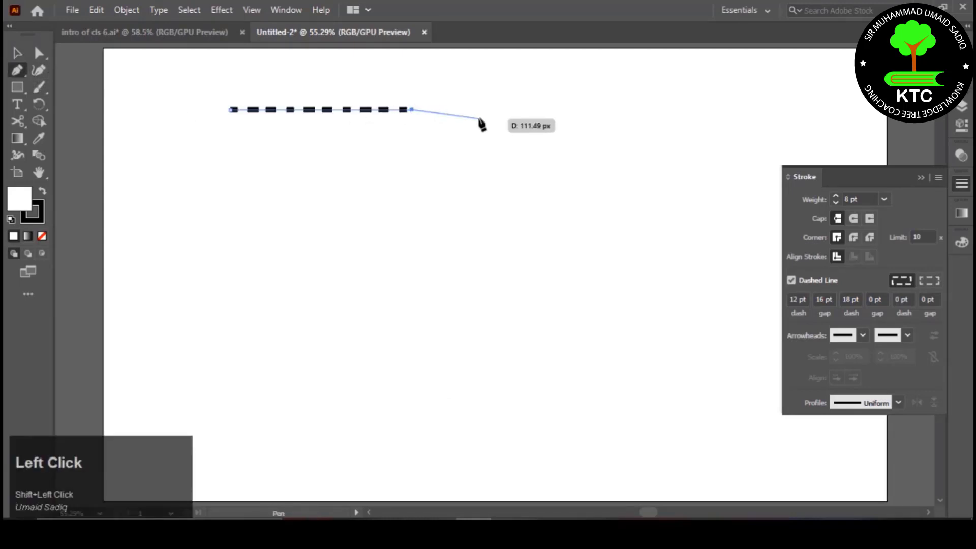
- Finish the path, turn off its dashed line setting, and apply Arrow 8 as the start arrowhead
{"action": "key", "text": "Escape"}
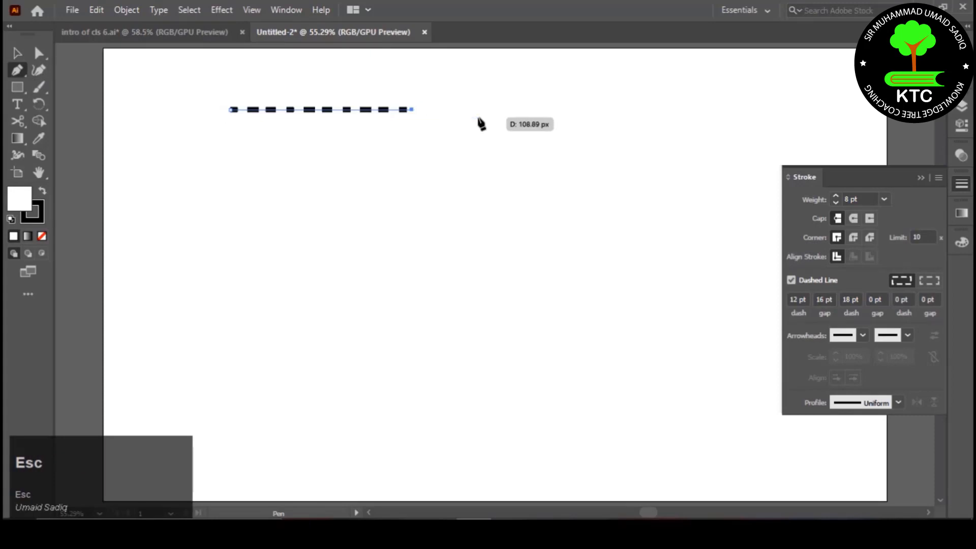
{"action": "left_click", "coordinate": [791, 280]}
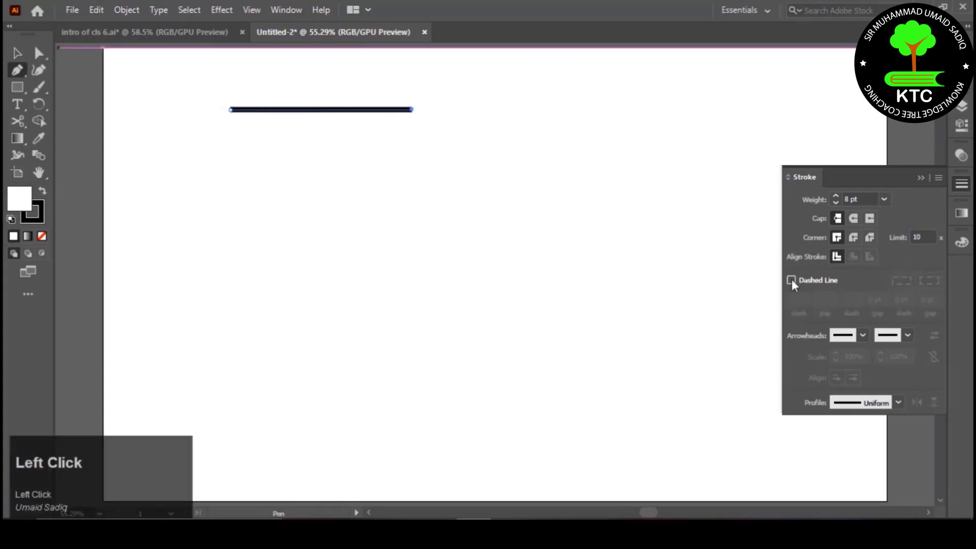
{"action": "left_click", "coordinate": [861, 336]}
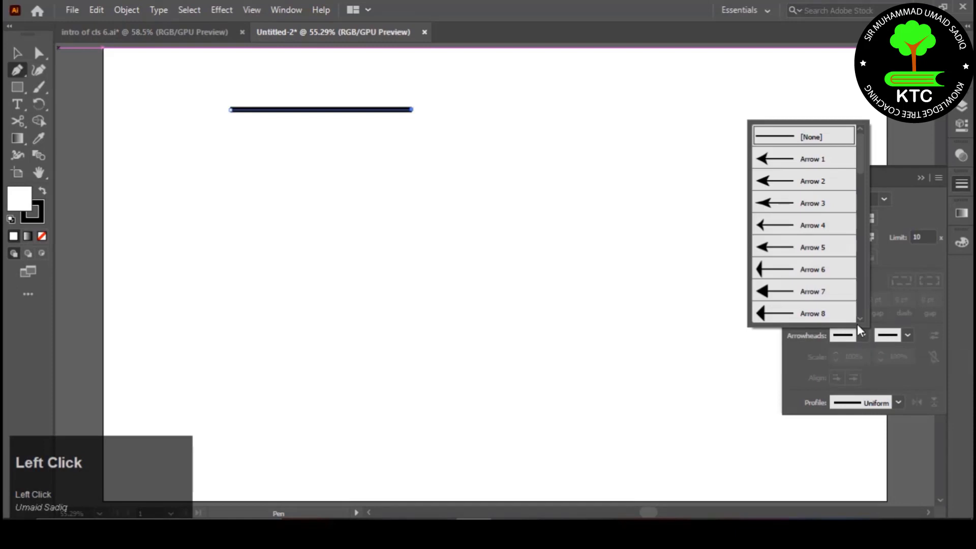
{"action": "left_click", "coordinate": [835, 313]}
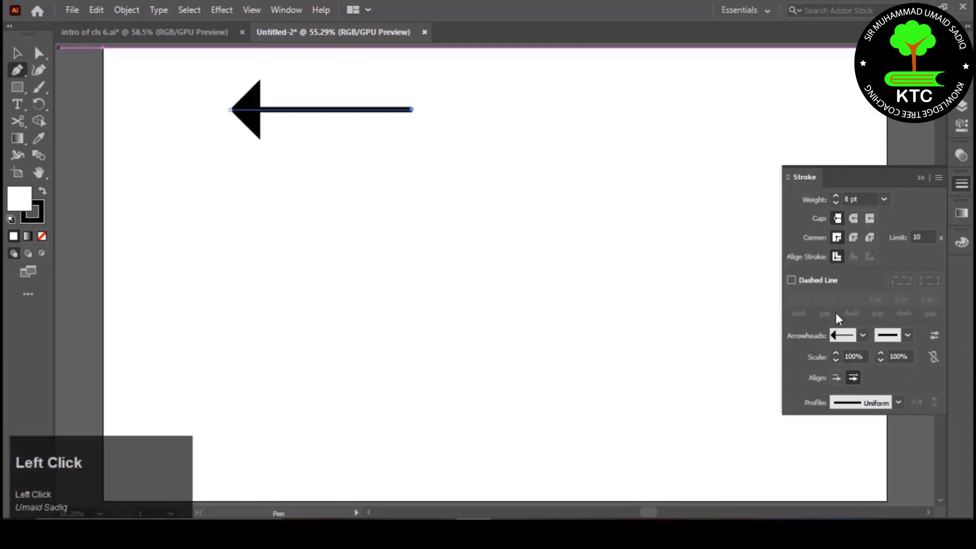
- Apply Arrow 17 as the arrowhead at the line's end point
{"action": "left_click", "coordinate": [907, 335]}
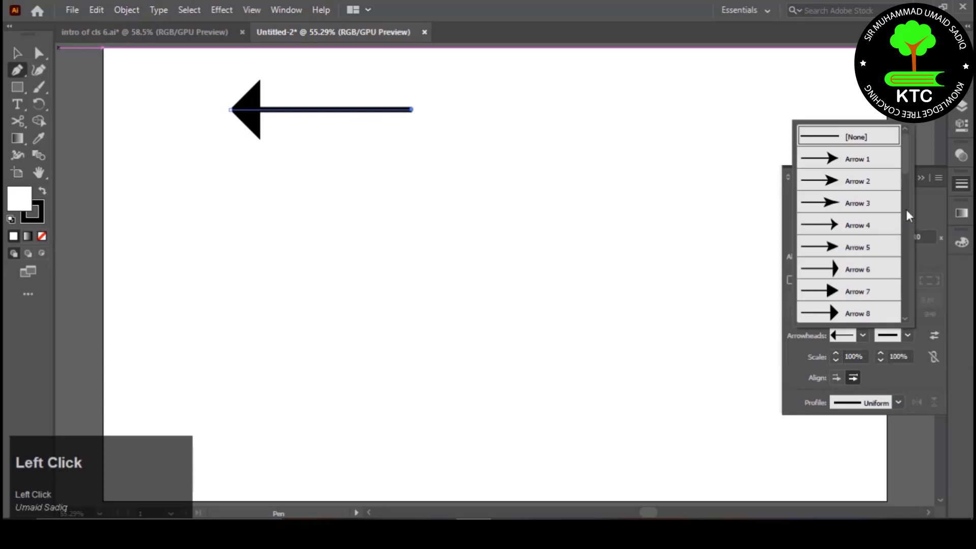
{"action": "left_click_drag", "start_coordinate": [910, 209], "coordinate": [908, 221]}
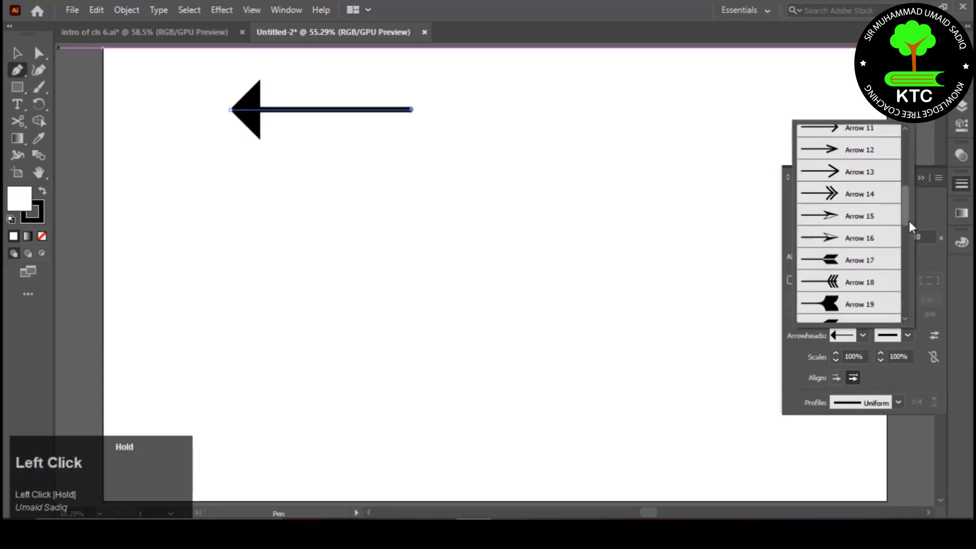
{"action": "left_click", "coordinate": [838, 260]}
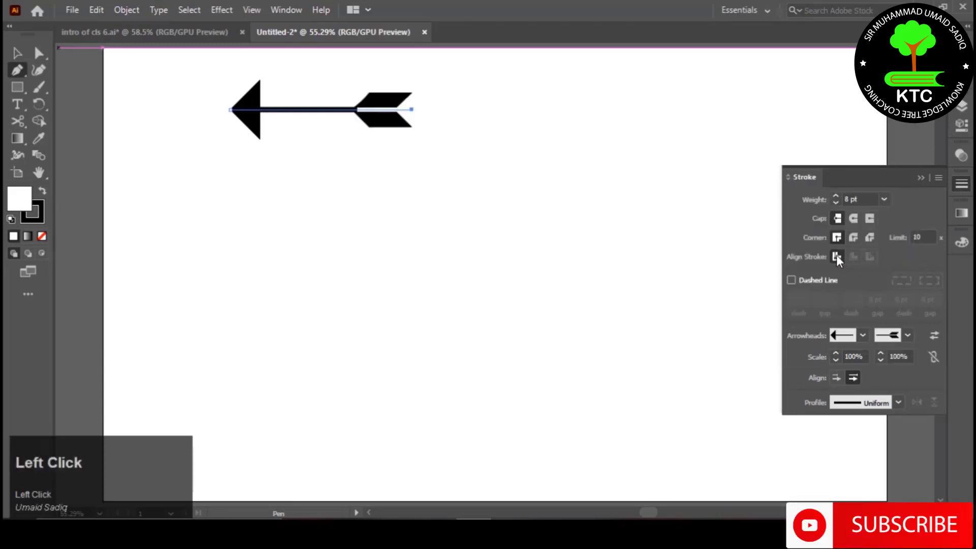
- Move the arrow from the artboard's upper area down to its middle
{"action": "key", "text": "v"}
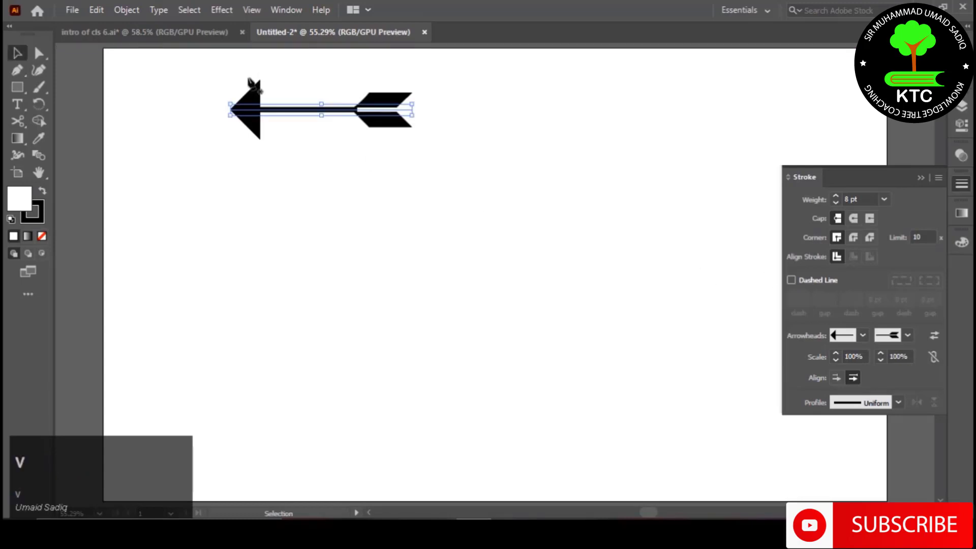
{"action": "left_click_drag", "start_coordinate": [252, 104], "coordinate": [332, 265]}
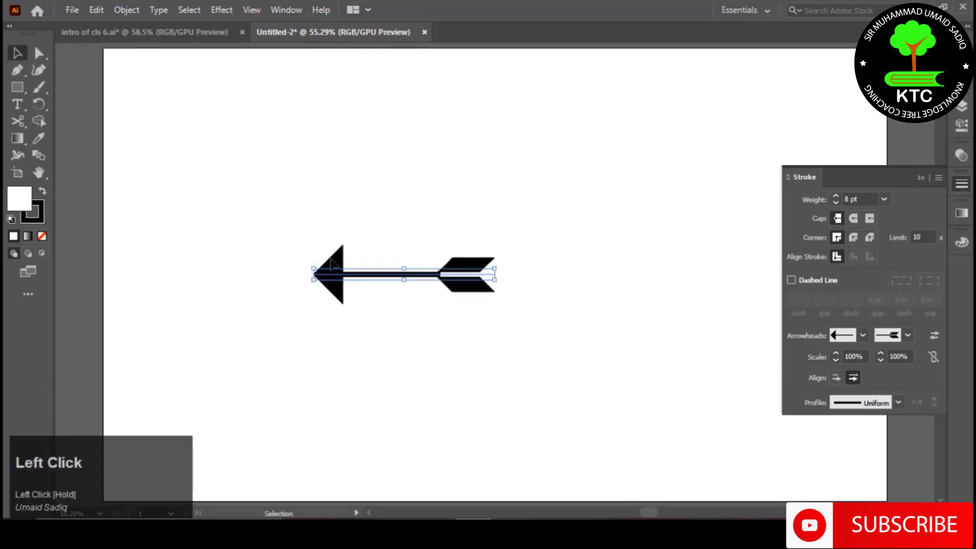
{"action": "key", "text": "ctrl"}
{"action": "key", "text": "ctrl+equal"}
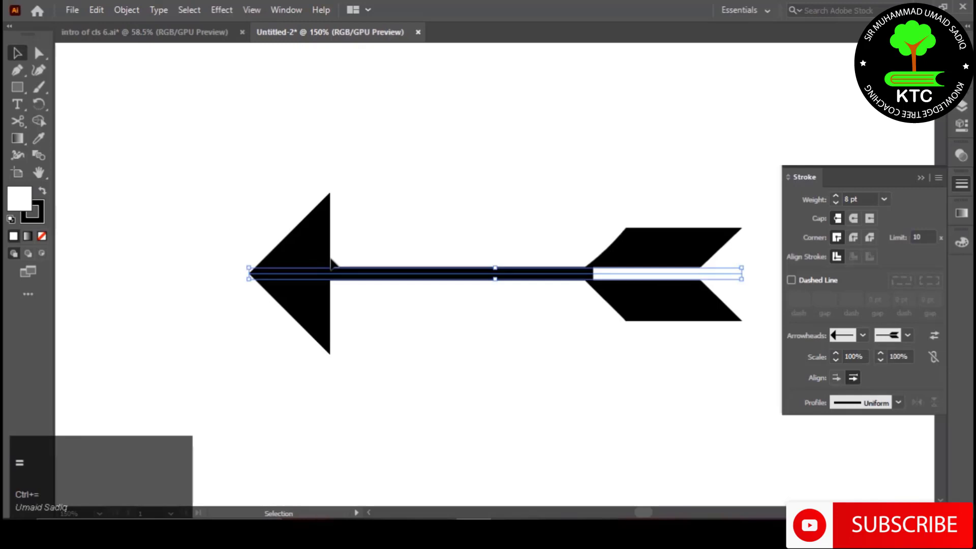
- Reselect the arrow, check the stroke topic list in intro of cls 6.ai, and return to the arrow drawing
{"action": "left_click", "coordinate": [464, 164]}
{"action": "left_click_drag", "start_coordinate": [263, 163], "coordinate": [705, 394]}
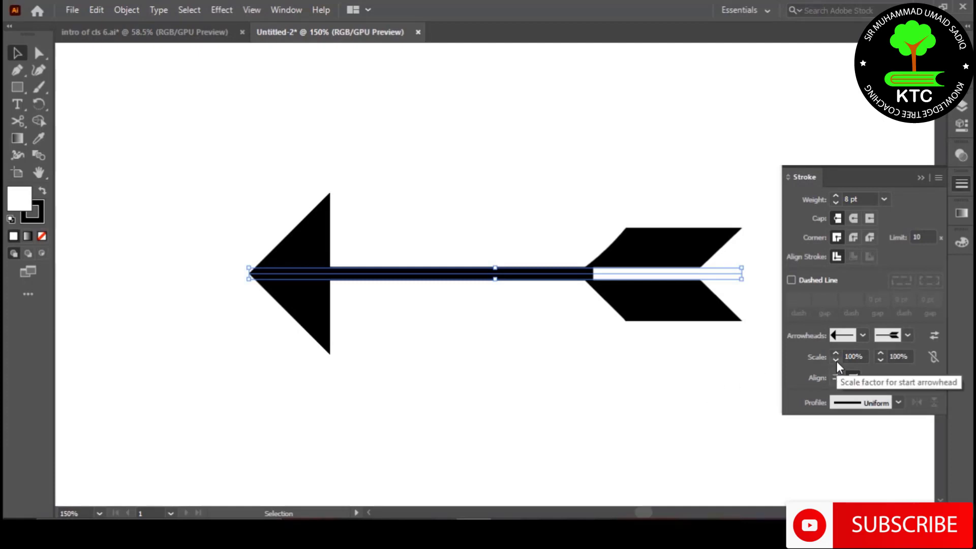
{"action": "left_click", "coordinate": [148, 32]}
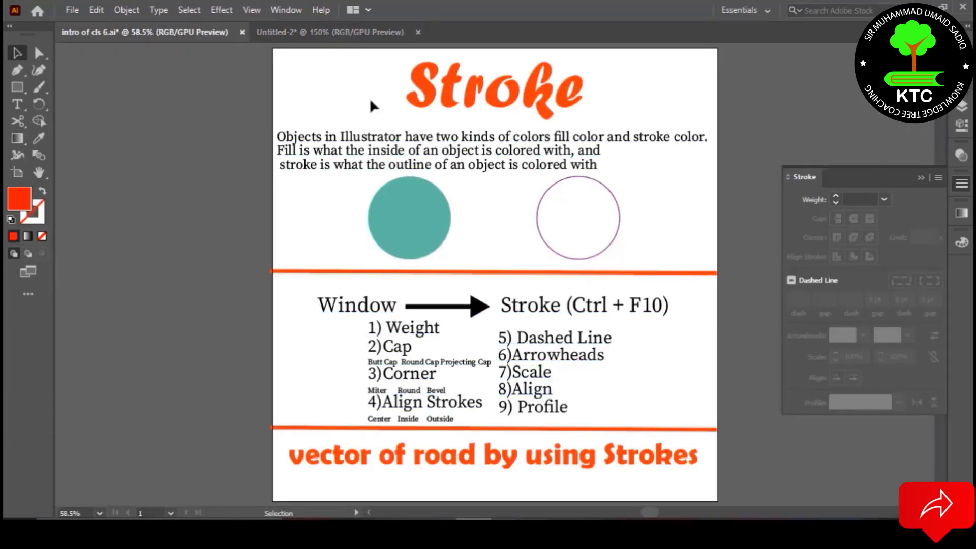
{"action": "left_click", "coordinate": [330, 32]}
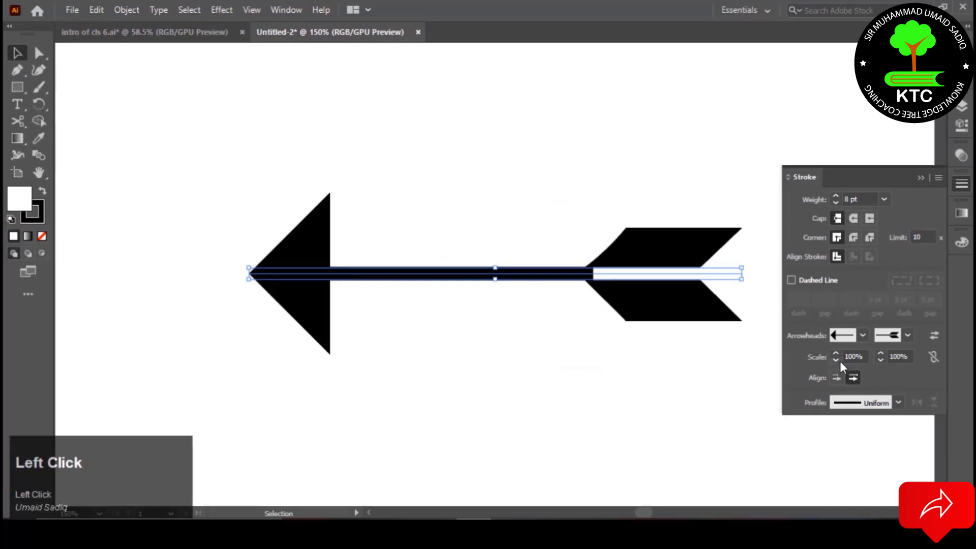
- Reduce the start arrowhead's scale gradually to 69%, then set it to 20%
{"action": "left_click", "coordinate": [836, 359]}
{"action": "left_click", "coordinate": [835, 358]}
{"action": "left_click", "coordinate": [834, 359]}
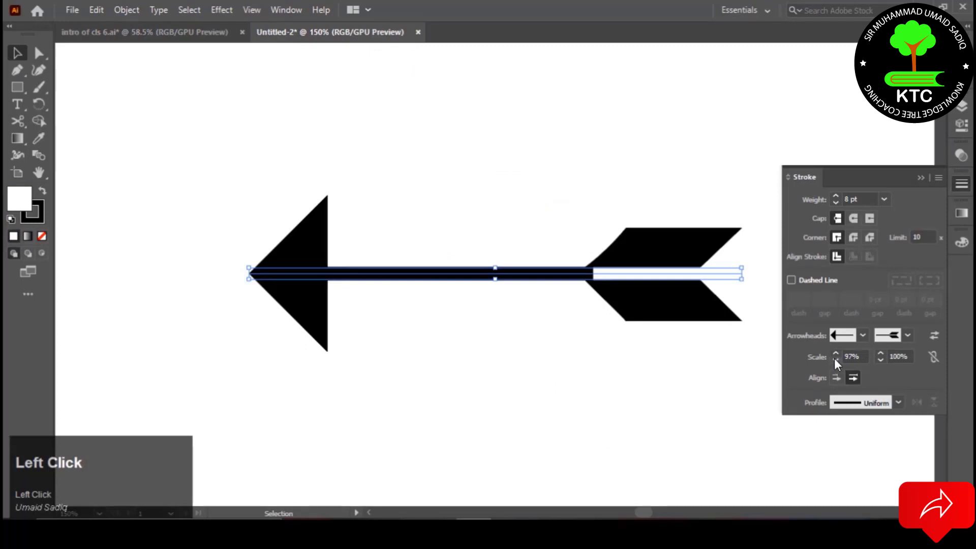
{"action": "left_click", "coordinate": [836, 359]}
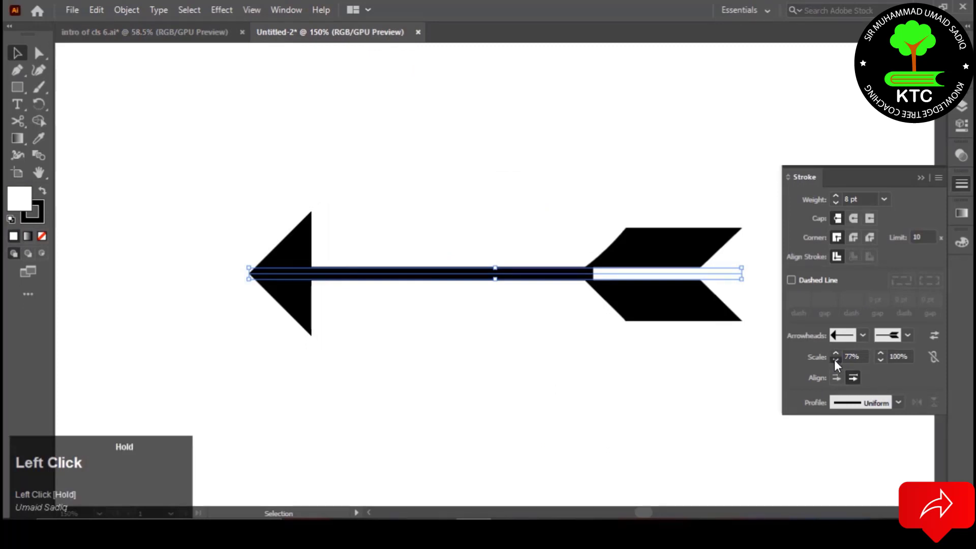
{"action": "left_click", "coordinate": [834, 359]}
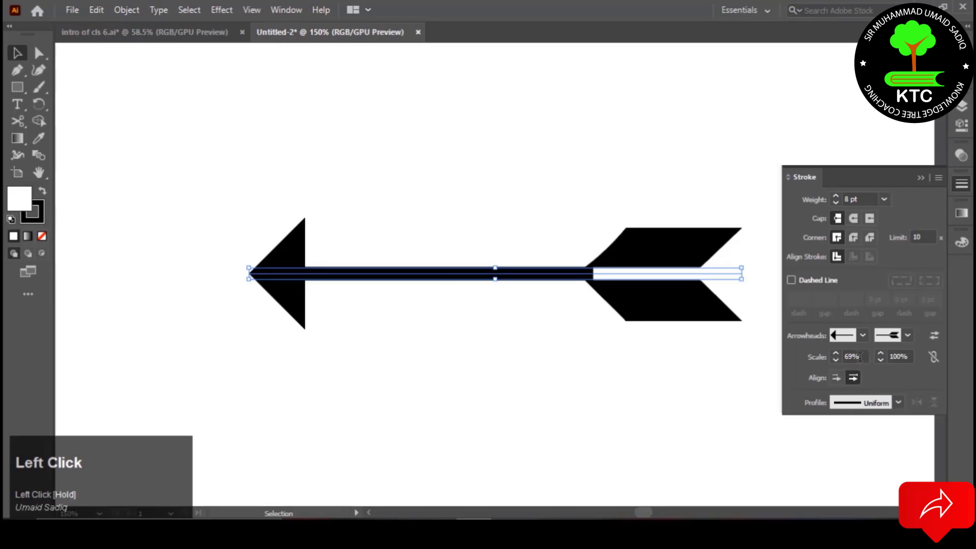
{"action": "left_click", "coordinate": [859, 356]}
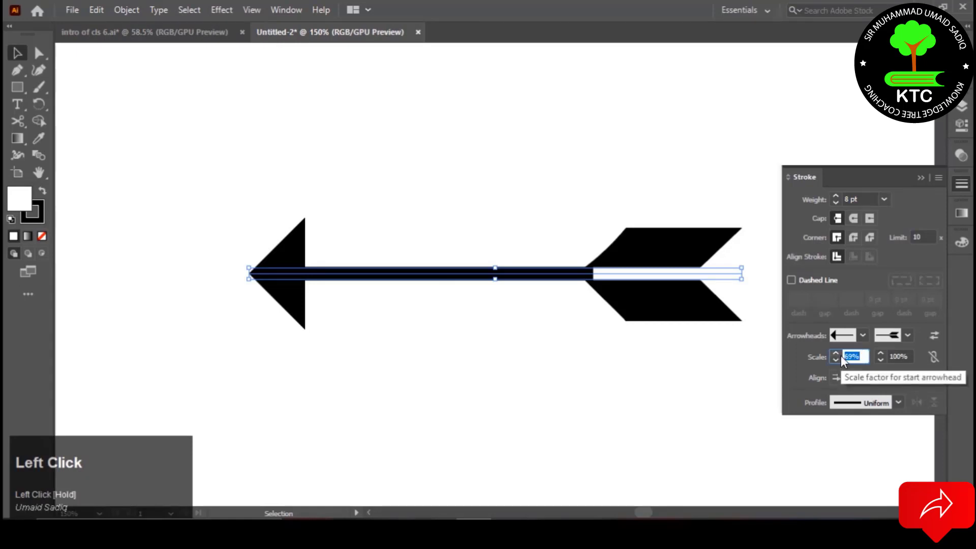
{"action": "type", "text": "20"}
{"action": "key", "text": "Return"}
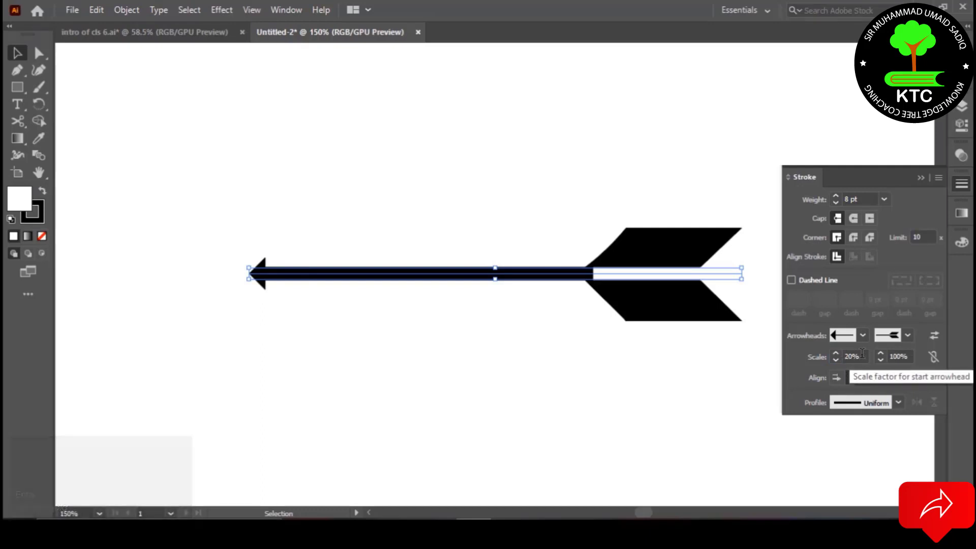
- Set the start arrowhead's scale to 40%, then to 60%, and deselect the arrow
{"action": "left_click", "coordinate": [840, 356]}
{"action": "type", "text": "4"}
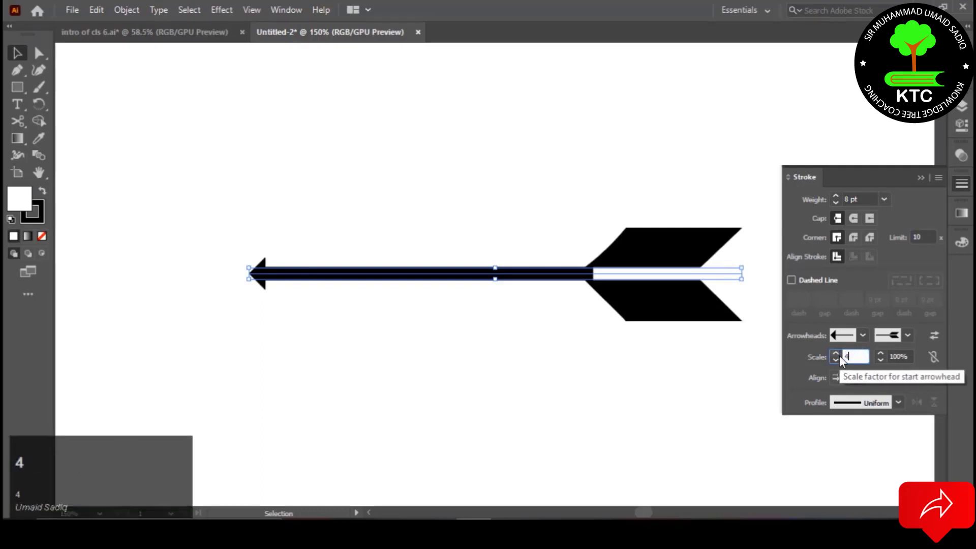
{"action": "type", "text": "0"}
{"action": "key", "text": "Return"}
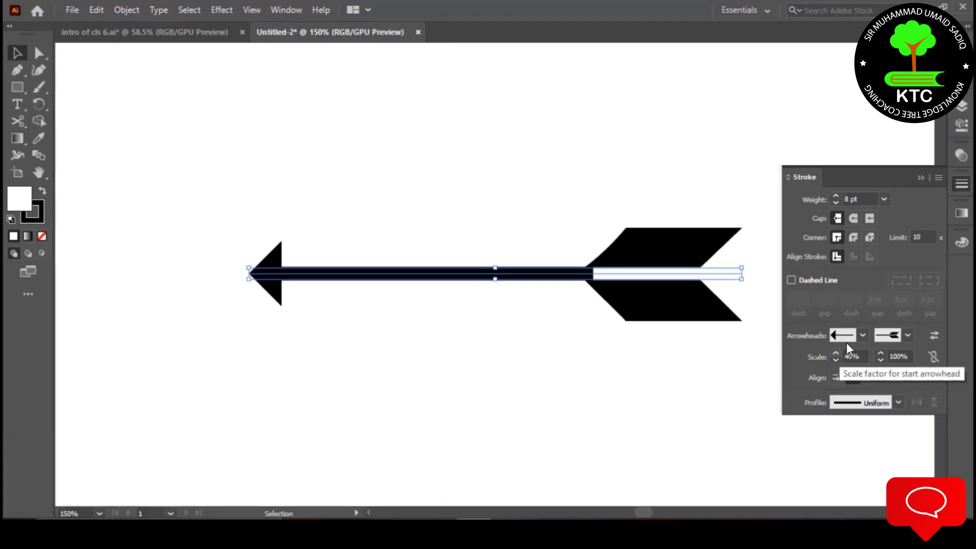
{"action": "left_click_drag", "start_coordinate": [861, 353], "coordinate": [842, 354]}
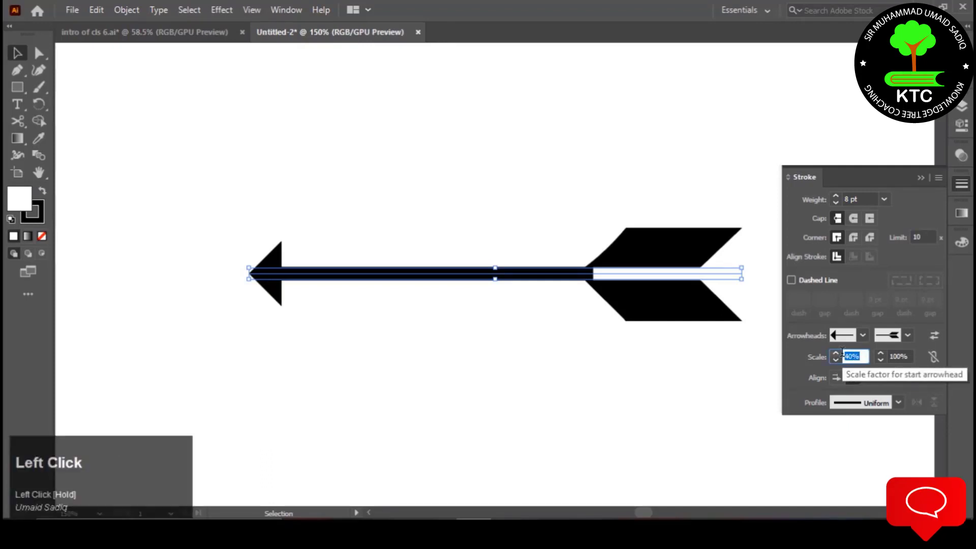
{"action": "type", "text": "60"}
{"action": "key", "text": "Return"}
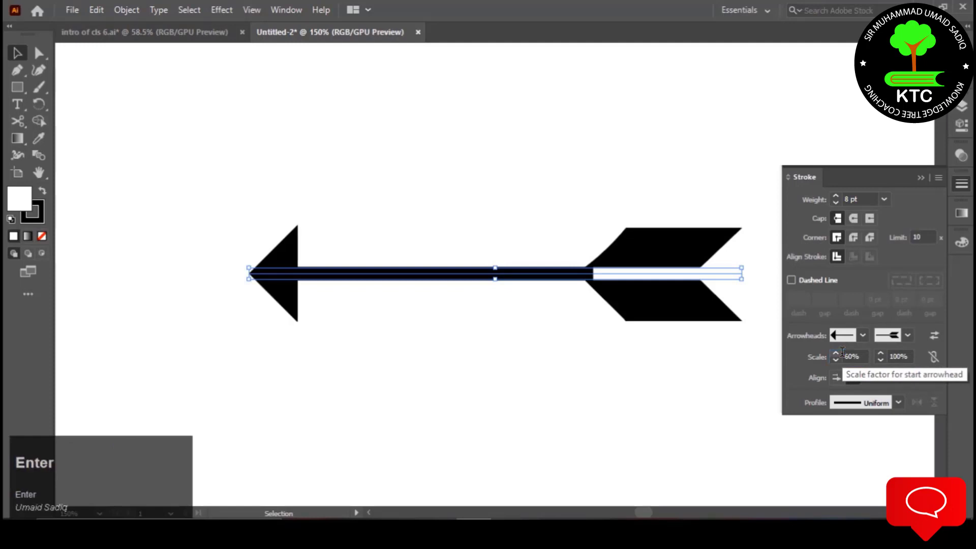
{"action": "left_click", "coordinate": [555, 188]}
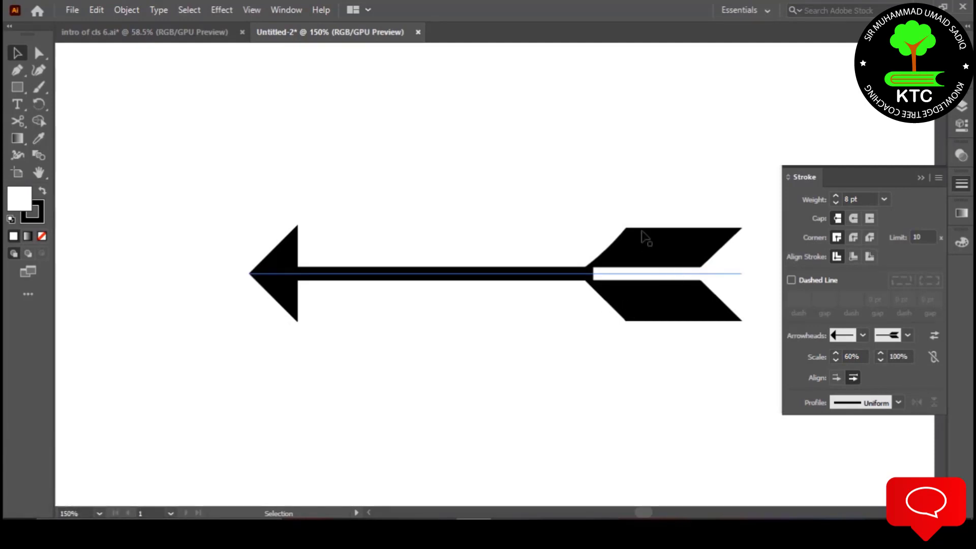
- Select the arrow and reduce its end arrowhead's scale to 60%
{"action": "left_click_drag", "start_coordinate": [656, 193], "coordinate": [621, 294]}
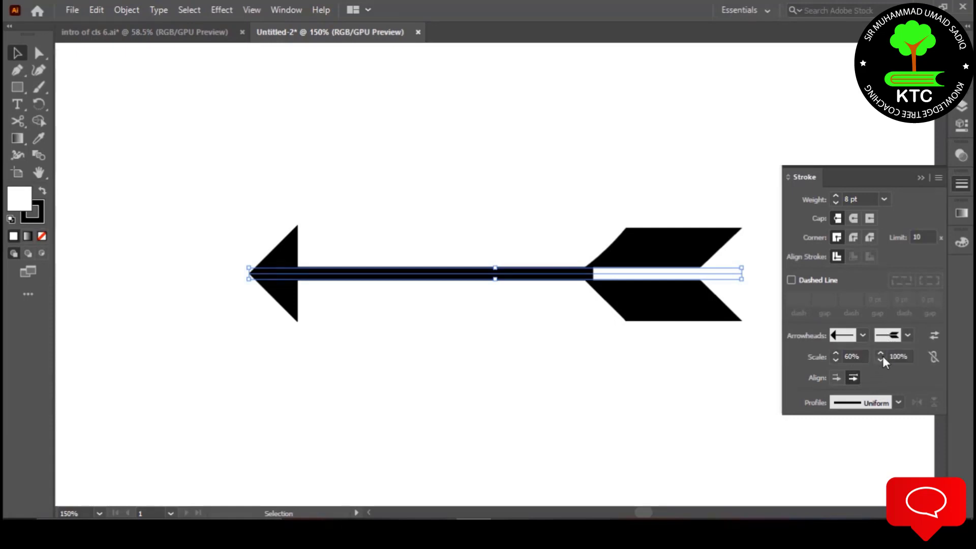
{"action": "left_click", "coordinate": [879, 359]}
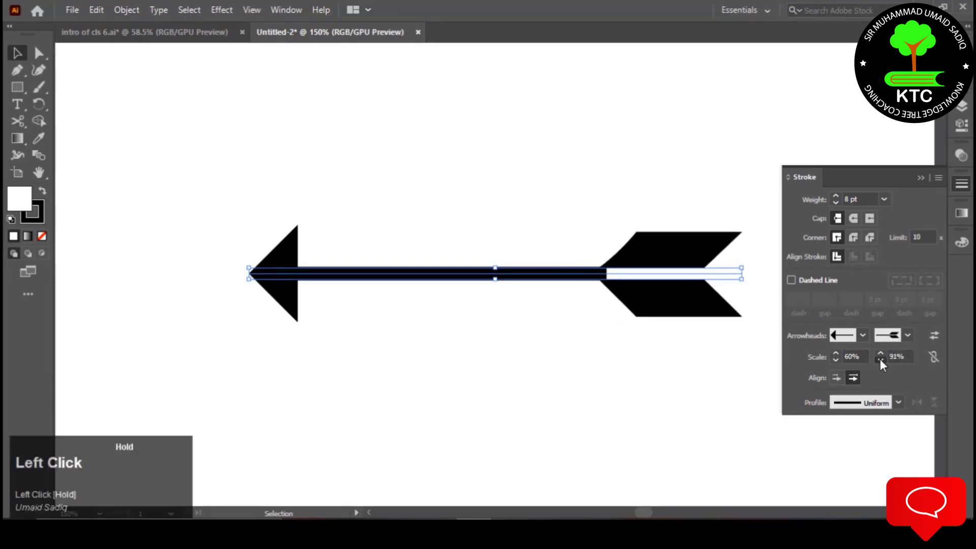
{"action": "left_click_drag", "start_coordinate": [880, 358], "coordinate": [880, 358]}
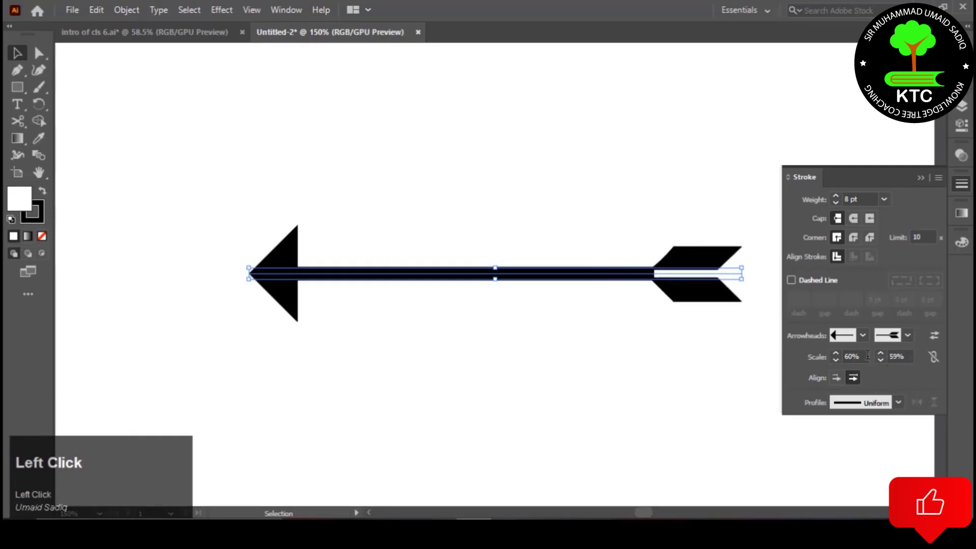
{"action": "left_click", "coordinate": [881, 353]}
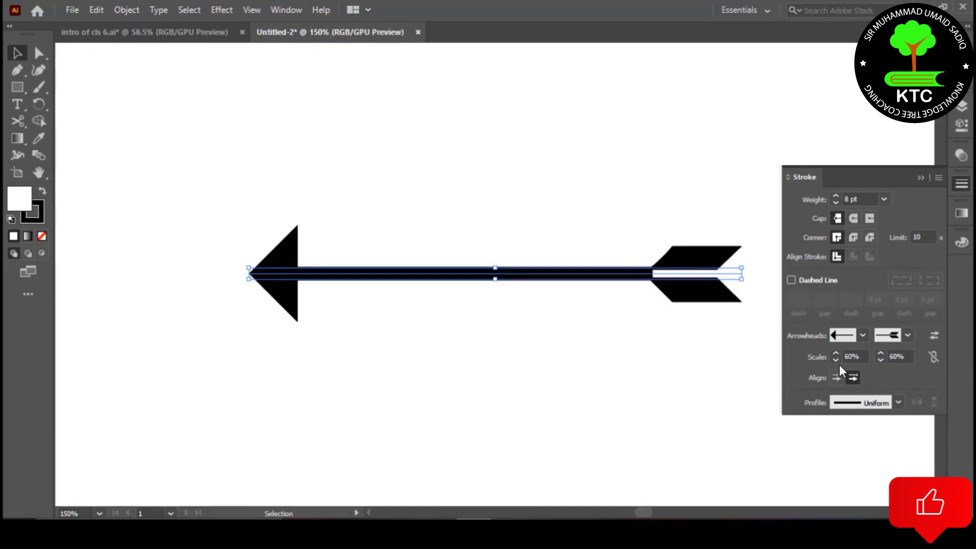
- After checking the topic list in intro of cls 6.ai, extend the arrow tips beyond the path's ends and shift the arrow left
{"action": "left_click", "coordinate": [163, 32]}
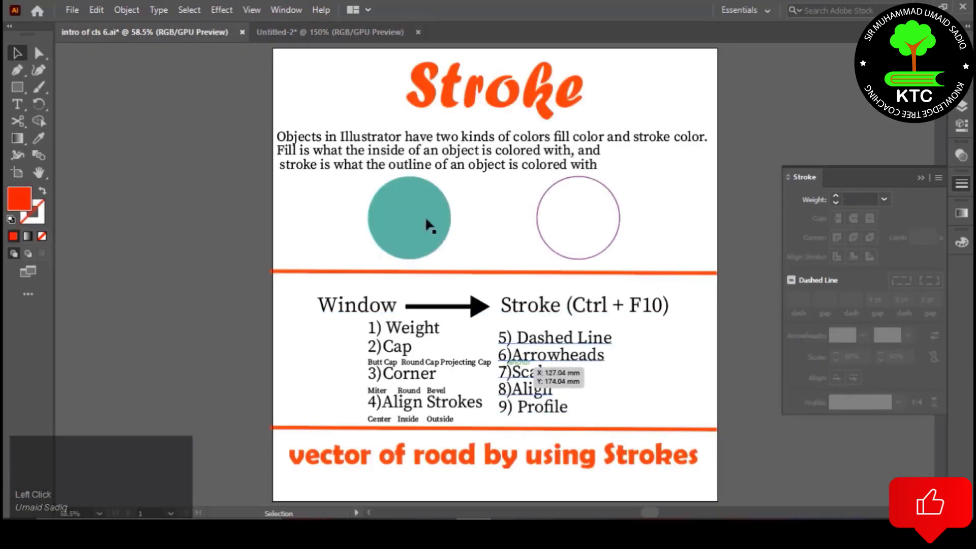
{"action": "left_click", "coordinate": [276, 30]}
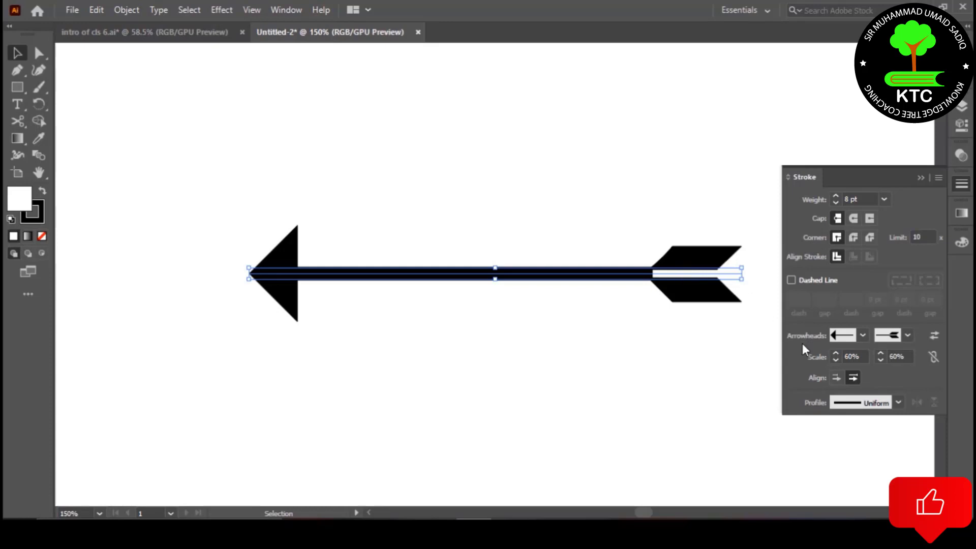
{"action": "left_click", "coordinate": [836, 378]}
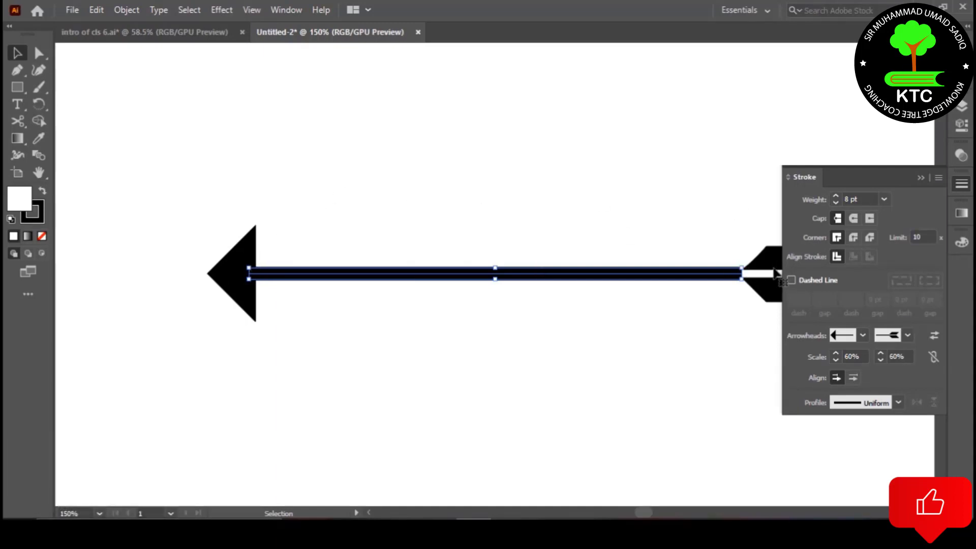
{"action": "left_click_drag", "start_coordinate": [694, 278], "coordinate": [619, 280]}
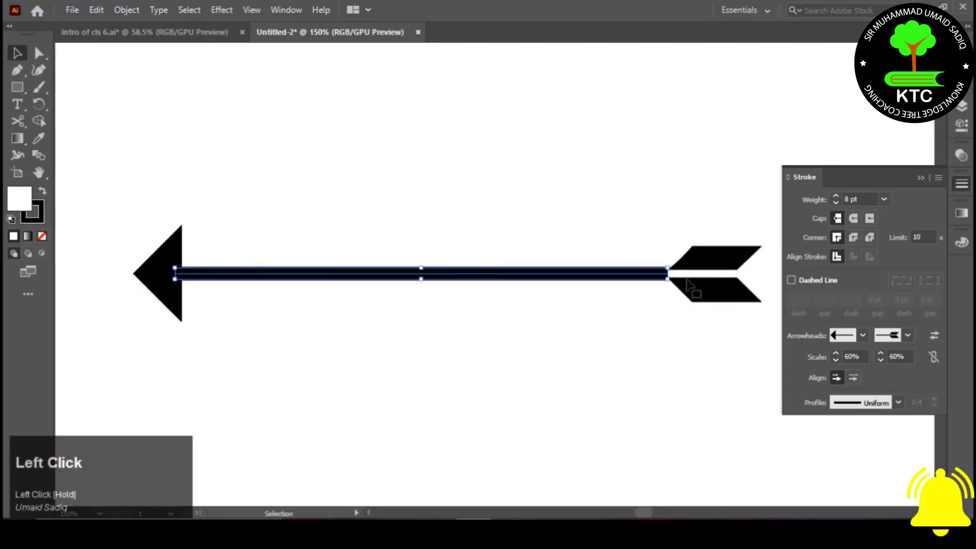
{"action": "left_click", "coordinate": [852, 377]}
{"action": "left_click", "coordinate": [842, 377]}
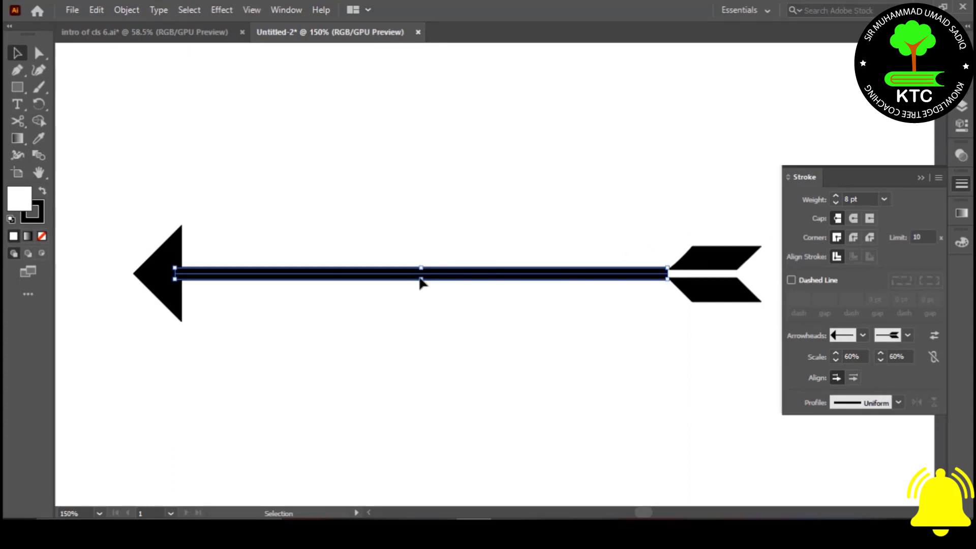
- Swap the start and end arrowheads back and forth, ending with the triangular head at the path's start
{"action": "left_click", "coordinate": [934, 335]}
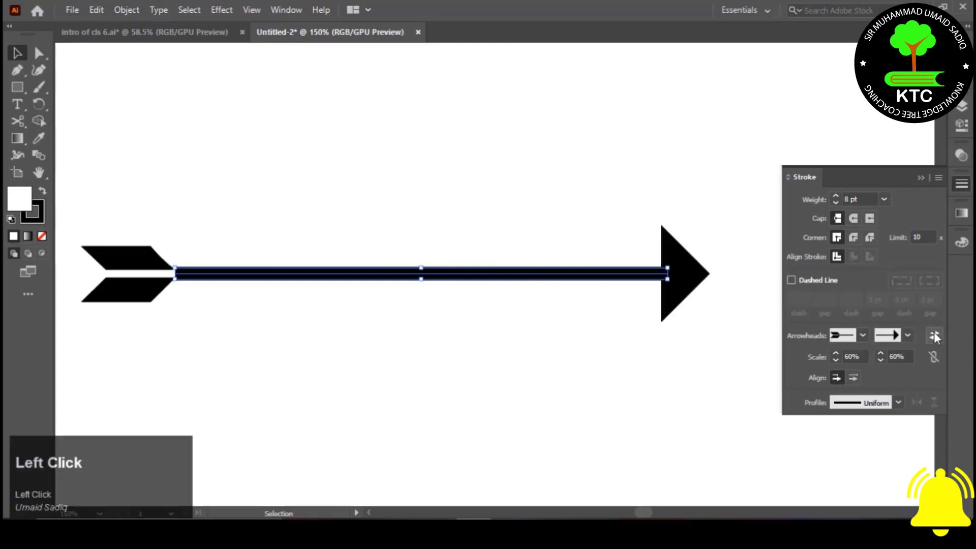
{"action": "left_click", "coordinate": [934, 335]}
{"action": "left_click", "coordinate": [934, 335]}
{"action": "left_click", "coordinate": [934, 335]}
- Swap the arrowheads so the triangular head sits at the path's end, and move the arrow up the artboard
{"action": "left_click", "coordinate": [862, 335]}
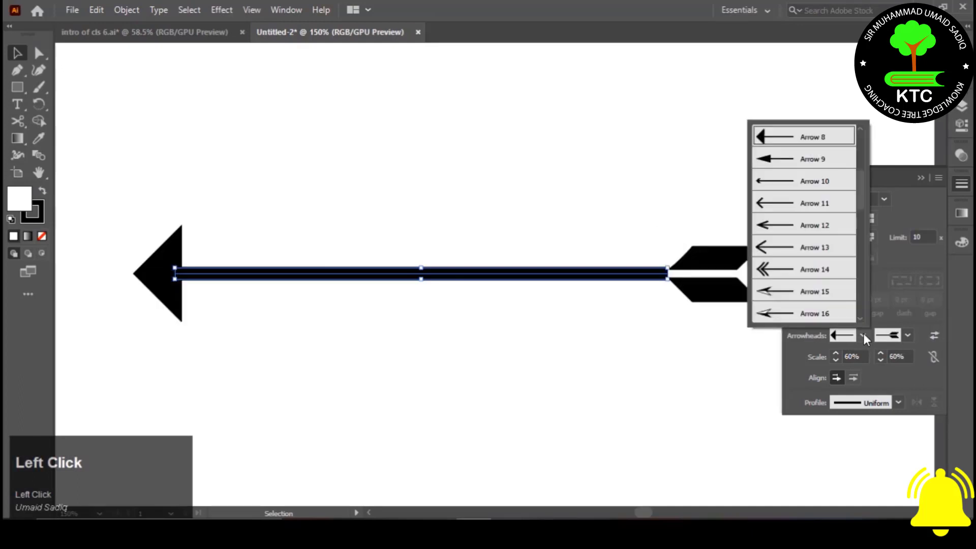
{"action": "left_click", "coordinate": [908, 337]}
{"action": "left_click", "coordinate": [908, 336]}
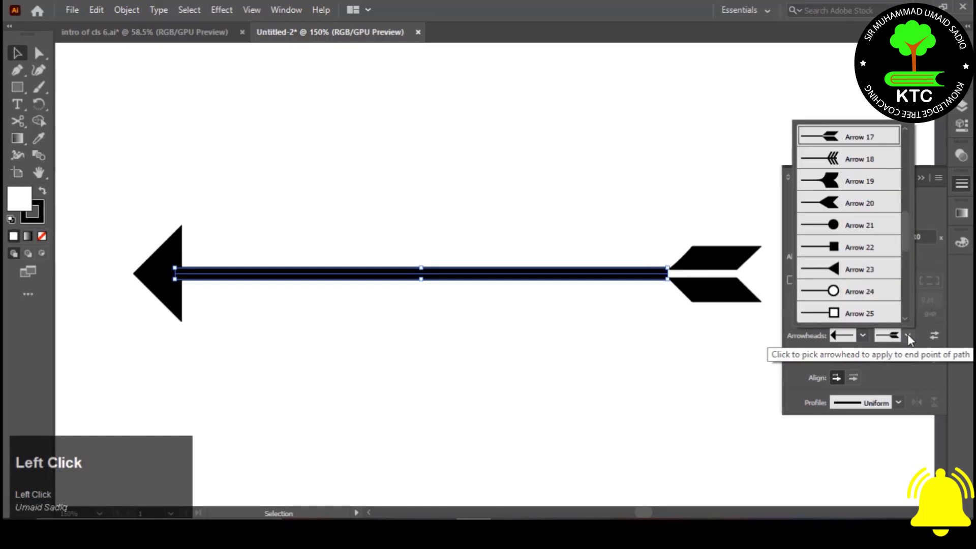
{"action": "left_click", "coordinate": [933, 335]}
{"action": "left_click", "coordinate": [933, 335]}
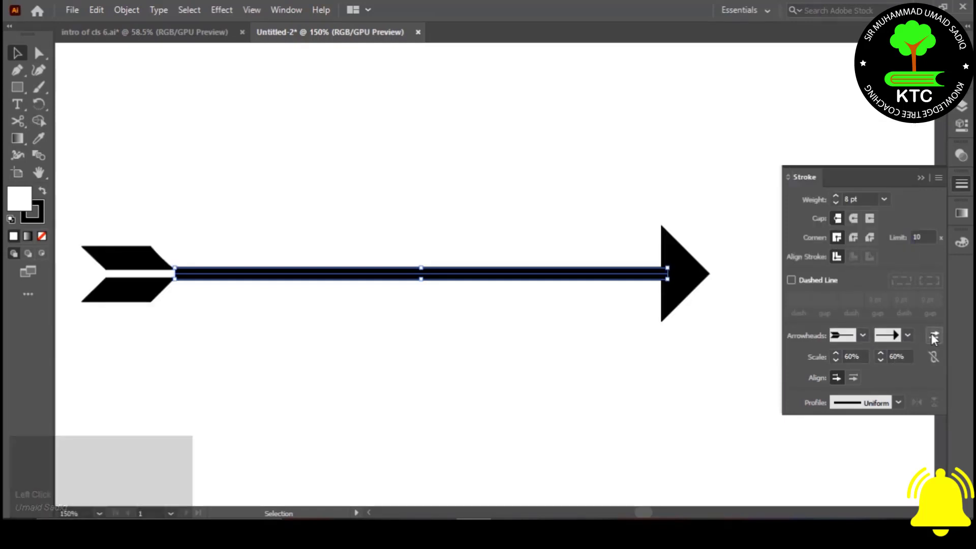
{"action": "left_click", "coordinate": [668, 266]}
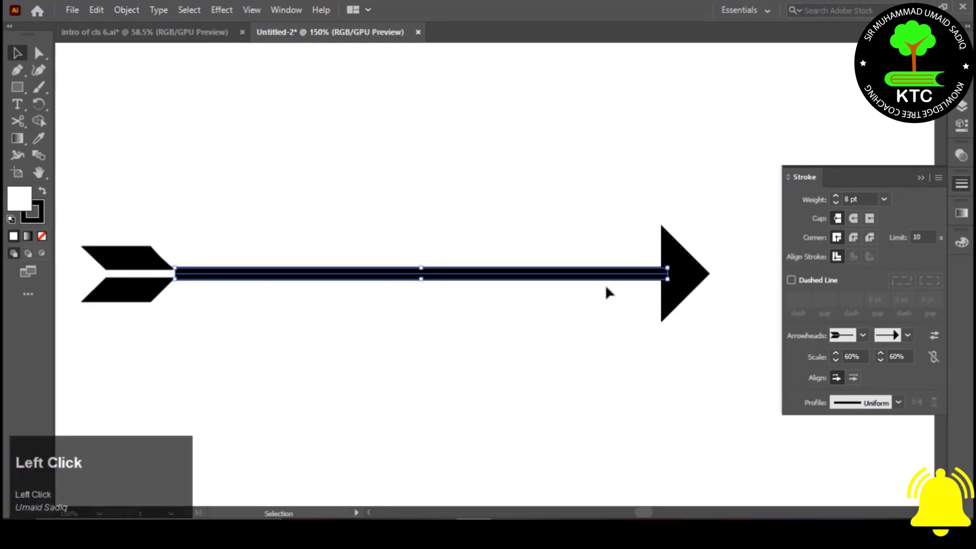
{"action": "left_click_drag", "start_coordinate": [604, 275], "coordinate": [592, 218]}
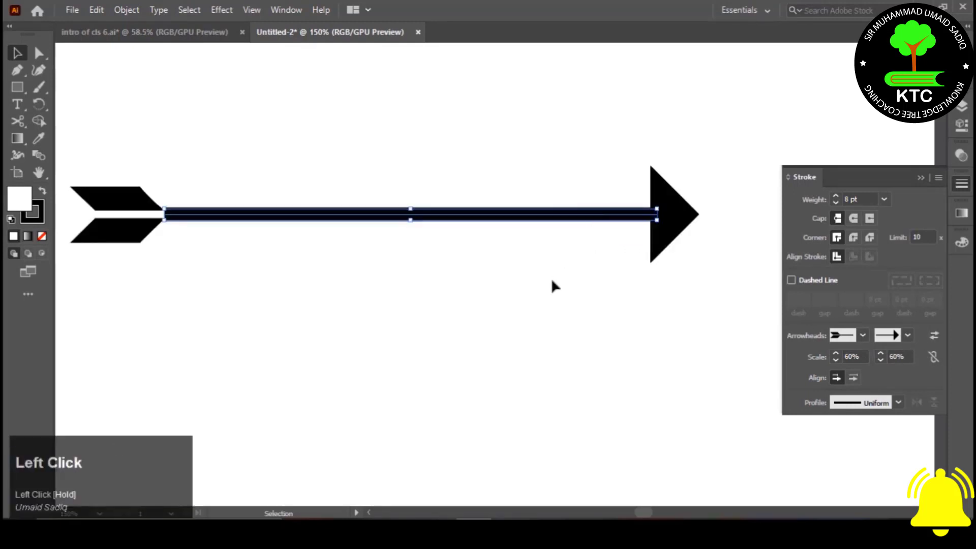
- Draw a straight horizontal line below the arrow with the Pen tool and end the path
{"action": "key", "text": "p"}
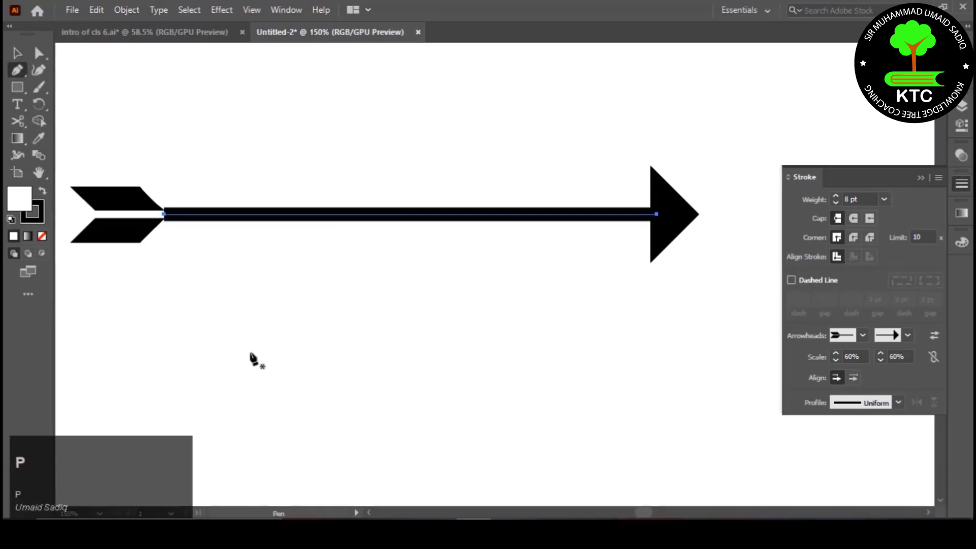
{"action": "key", "text": "shift"}
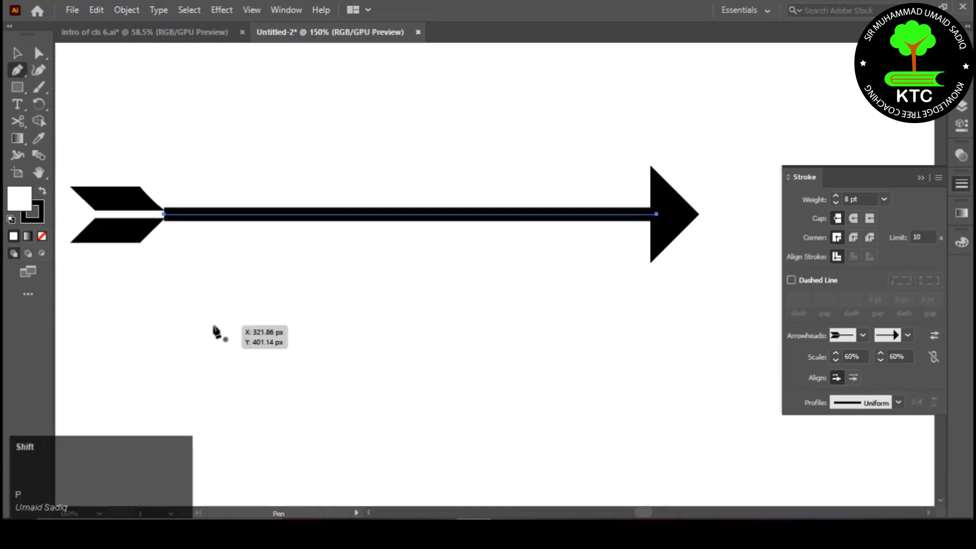
{"action": "left_click", "coordinate": [213, 323]}
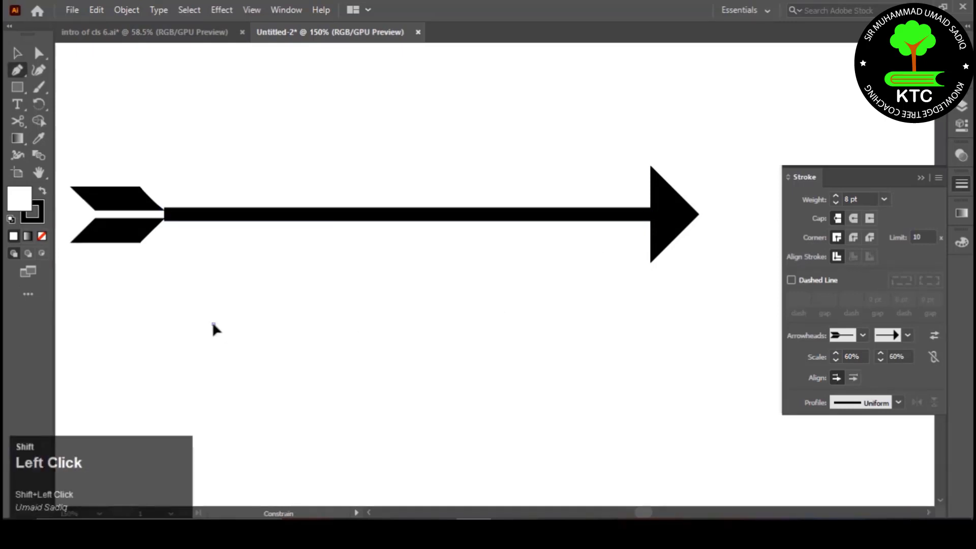
{"action": "left_click", "coordinate": [609, 324], "text": "shift"}
{"action": "key", "text": "Escape"}
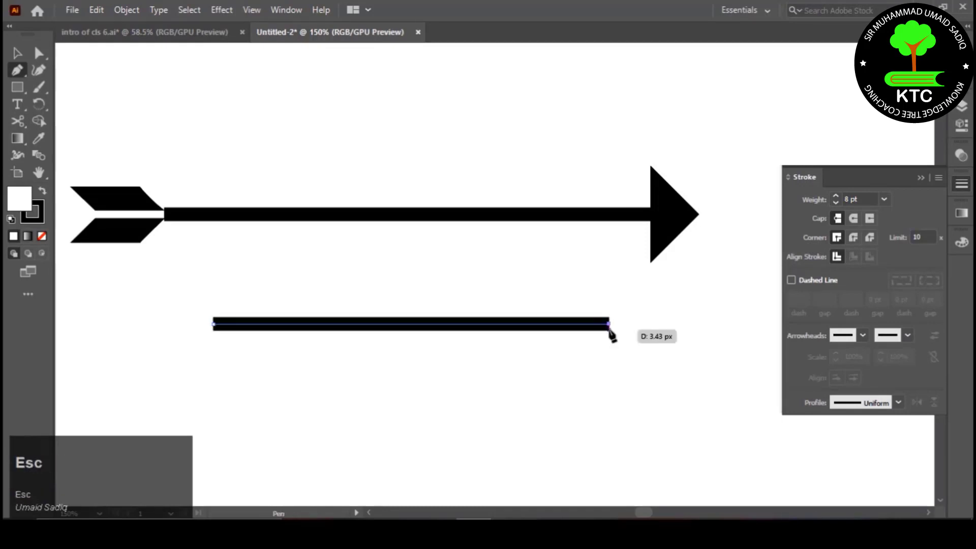
- Try Width Profile 1 on the new line, replace it with Width Profile 6, and raise the stroke weight to 18 pt
{"action": "left_click", "coordinate": [899, 401]}
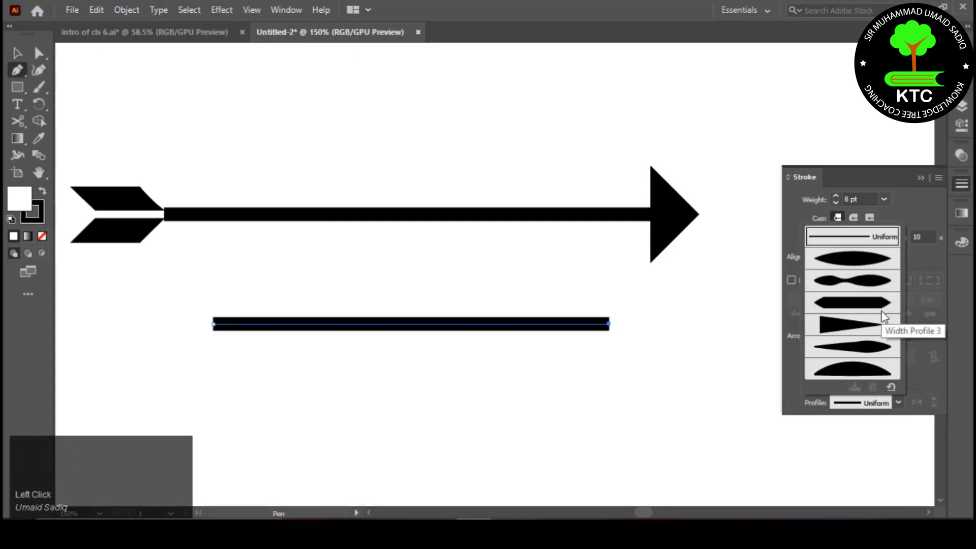
{"action": "left_click", "coordinate": [868, 258]}
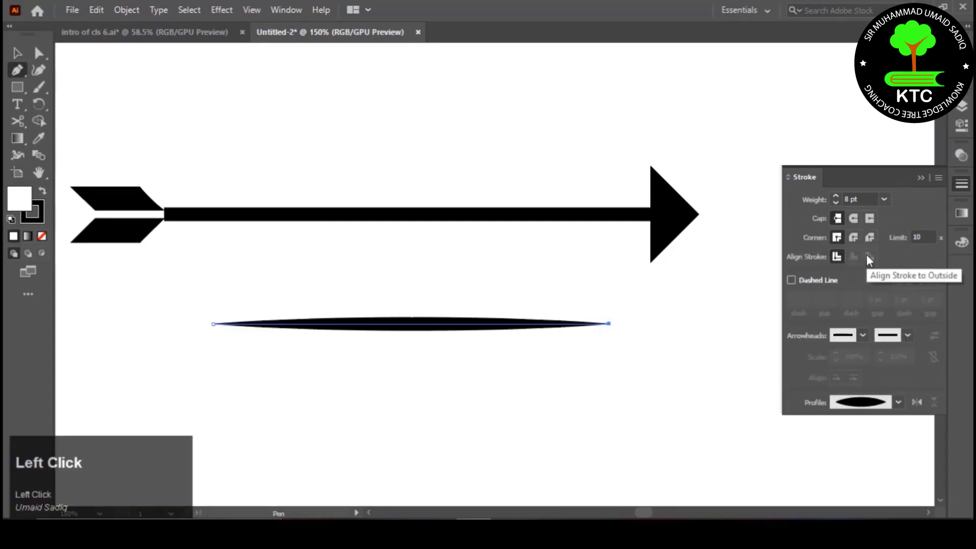
{"action": "left_click", "coordinate": [898, 401]}
{"action": "left_click", "coordinate": [870, 372]}
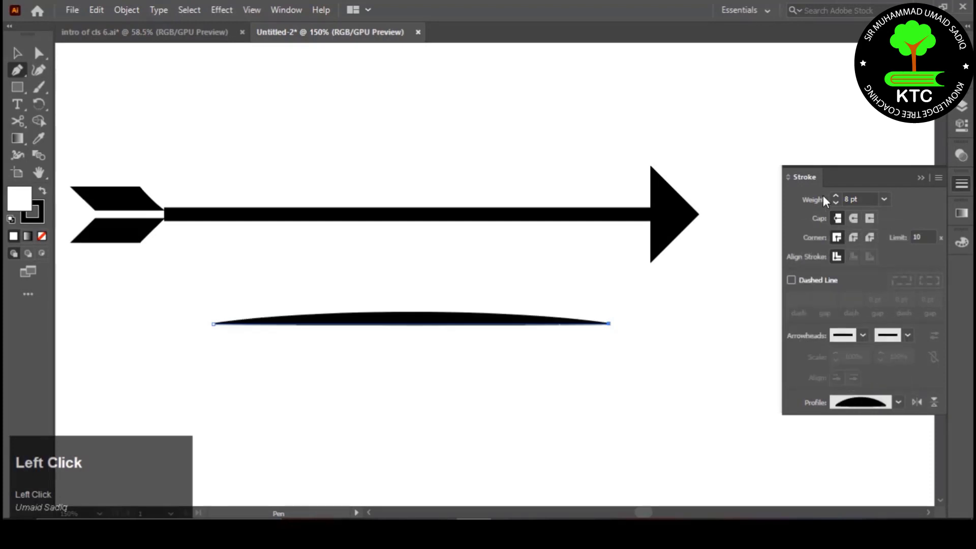
{"action": "left_click_drag", "start_coordinate": [836, 192], "coordinate": [836, 201]}
- Apply Width Profile 4 to the line at 30 pt weight, and flip the profile along the path and back
{"action": "left_click", "coordinate": [898, 402]}
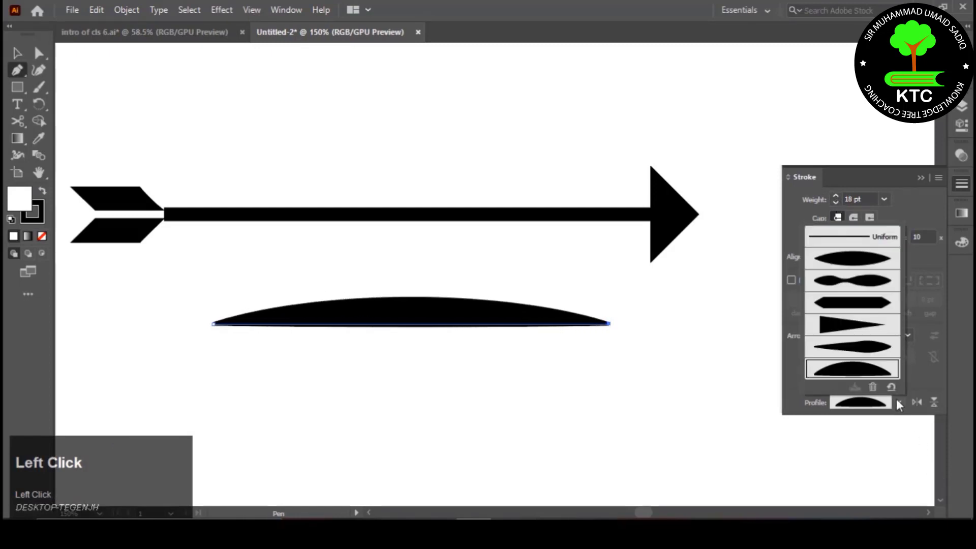
{"action": "left_click", "coordinate": [870, 321]}
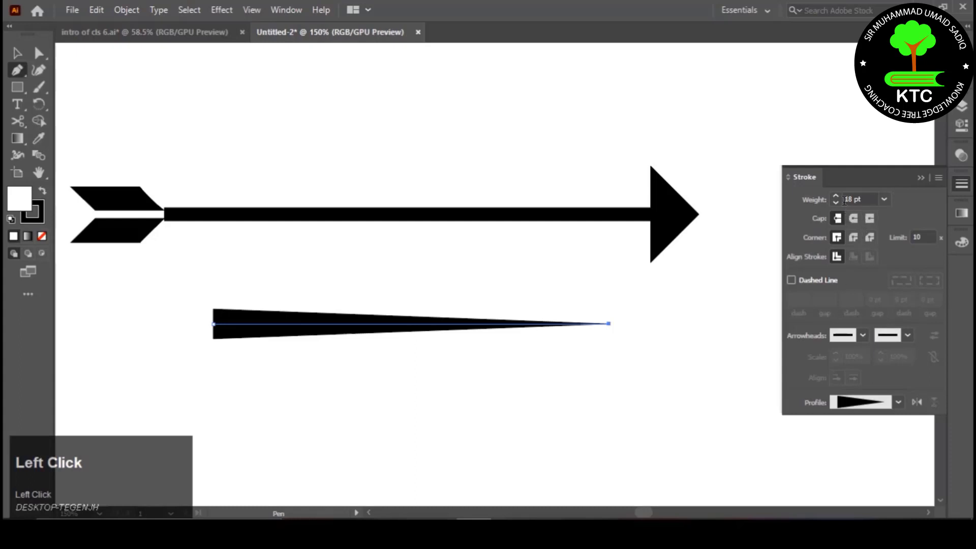
{"action": "left_click_drag", "start_coordinate": [839, 199], "coordinate": [840, 198]}
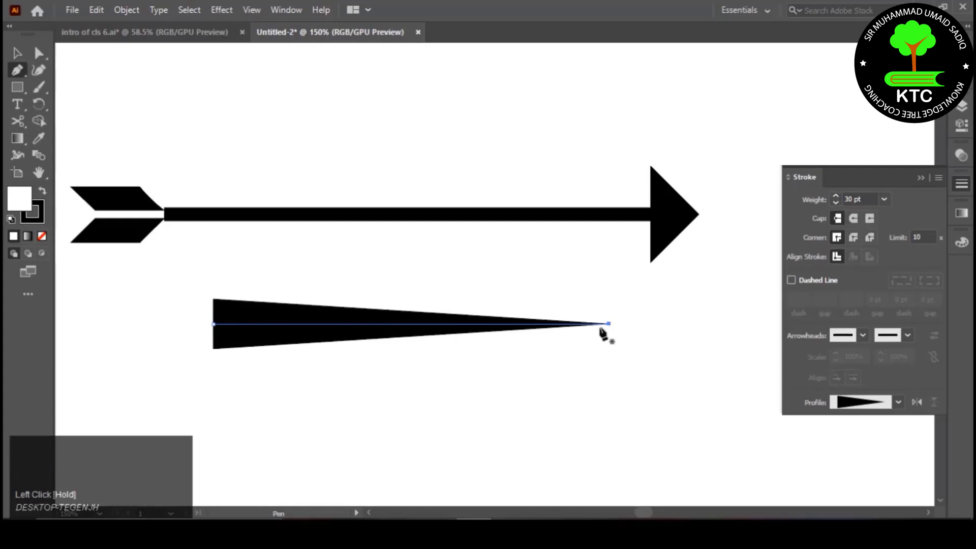
{"action": "key", "text": "v"}
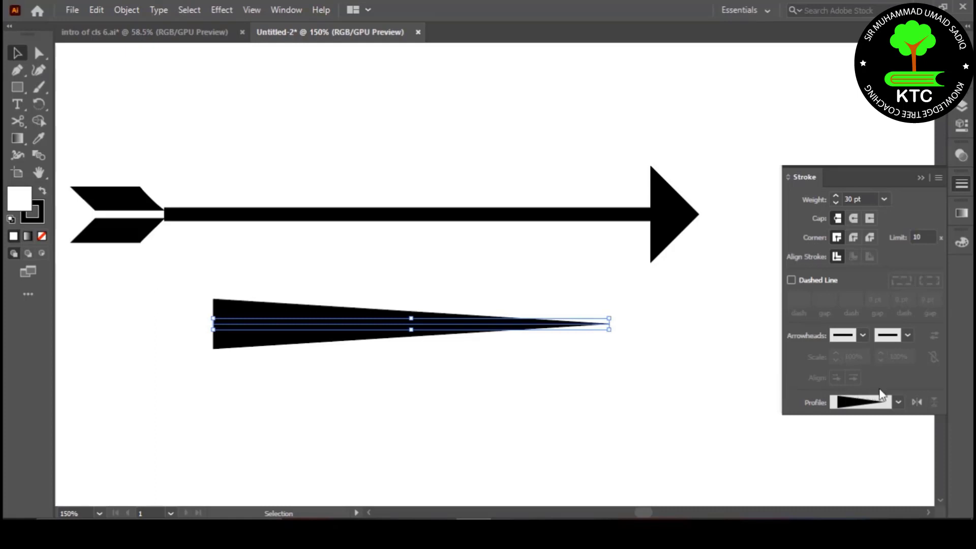
{"action": "left_click", "coordinate": [917, 401]}
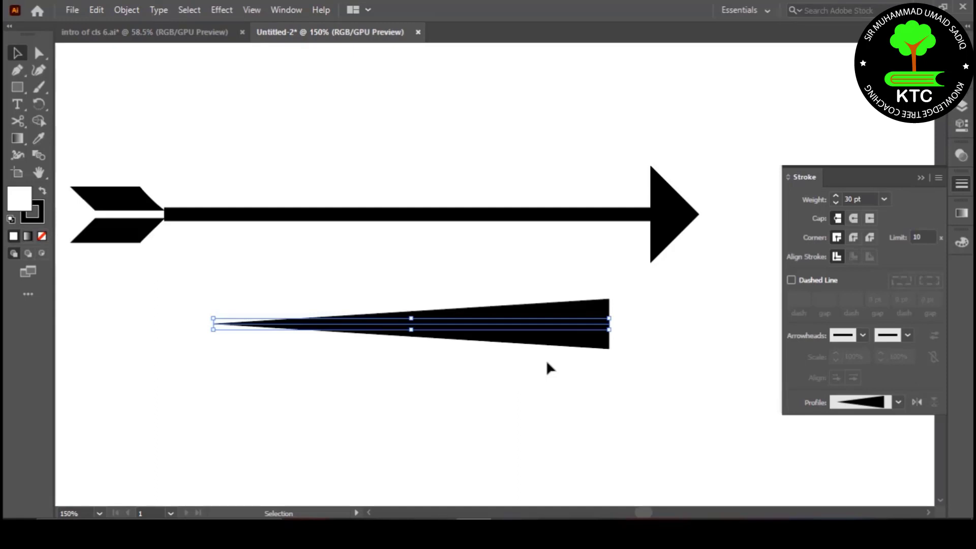
{"action": "left_click", "coordinate": [917, 402]}
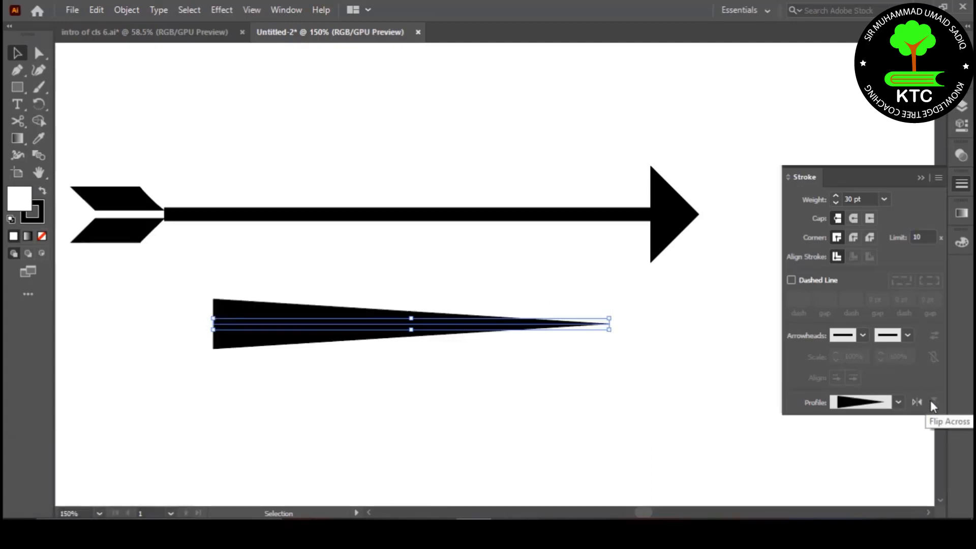
- Change the line's width profile to Width Profile 6 and flip it repeatedly along and across the path
{"action": "left_click", "coordinate": [898, 402]}
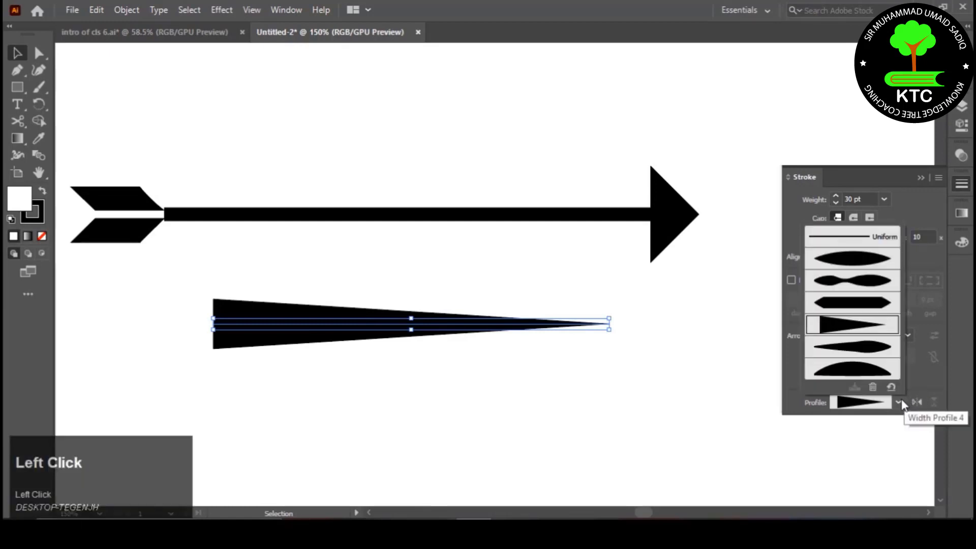
{"action": "left_click", "coordinate": [860, 369]}
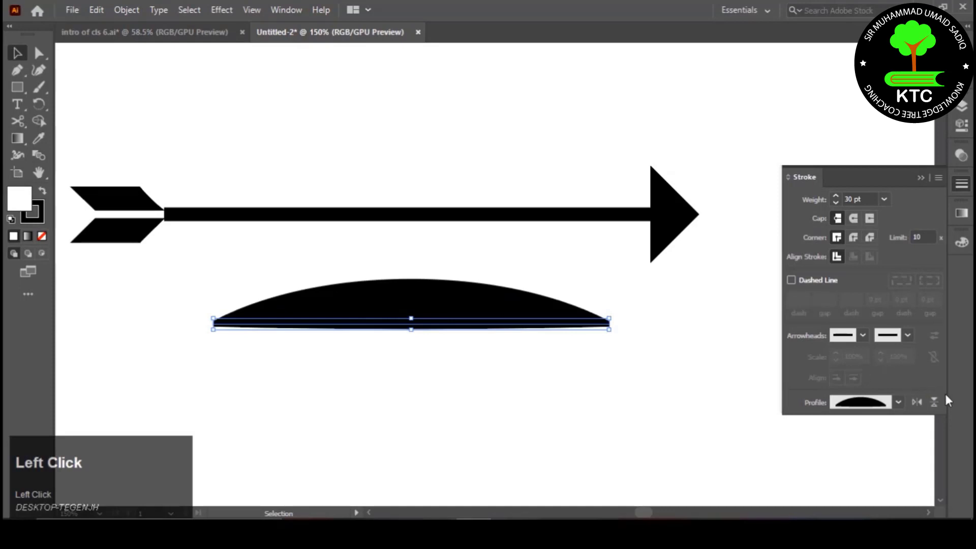
{"action": "left_click", "coordinate": [916, 402]}
{"action": "left_click", "coordinate": [916, 402]}
{"action": "left_click", "coordinate": [934, 401]}
{"action": "left_click", "coordinate": [934, 402]}
{"action": "left_click", "coordinate": [934, 402]}
{"action": "left_click", "coordinate": [934, 401]}
{"action": "left_click", "coordinate": [934, 401]}
{"action": "left_click", "coordinate": [934, 401]}
- Delete the arrow and the profiled line, check the topic list in intro of cls 6.ai, and return to the empty Untitled-2 artboard
{"action": "left_click_drag", "start_coordinate": [374, 87], "coordinate": [394, 342]}
{"action": "key", "text": "Delete"}
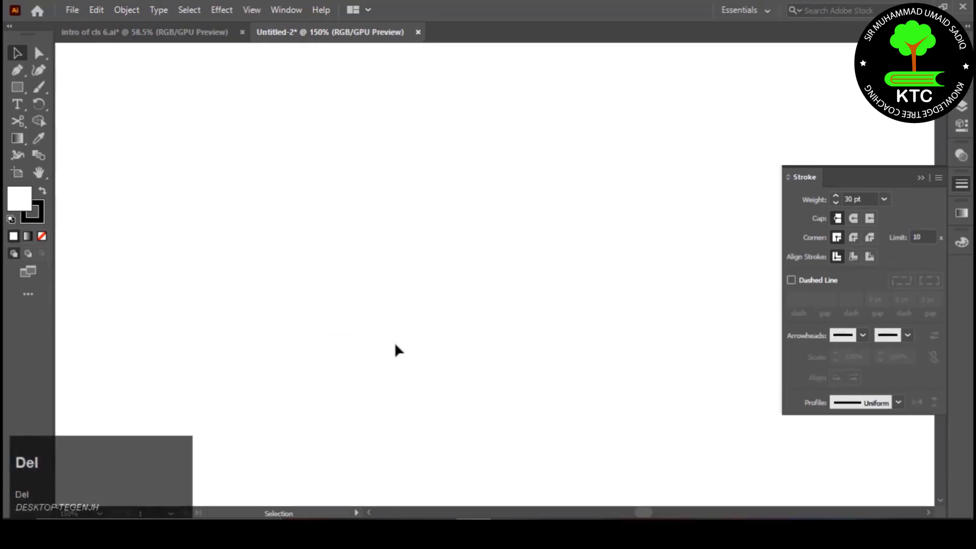
{"action": "left_click", "coordinate": [194, 35]}
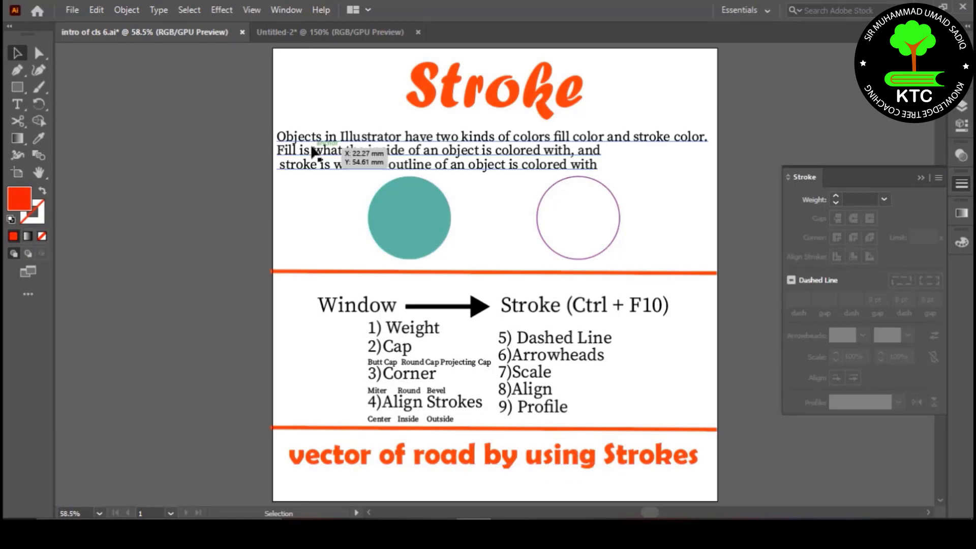
{"action": "left_click", "coordinate": [300, 33]}
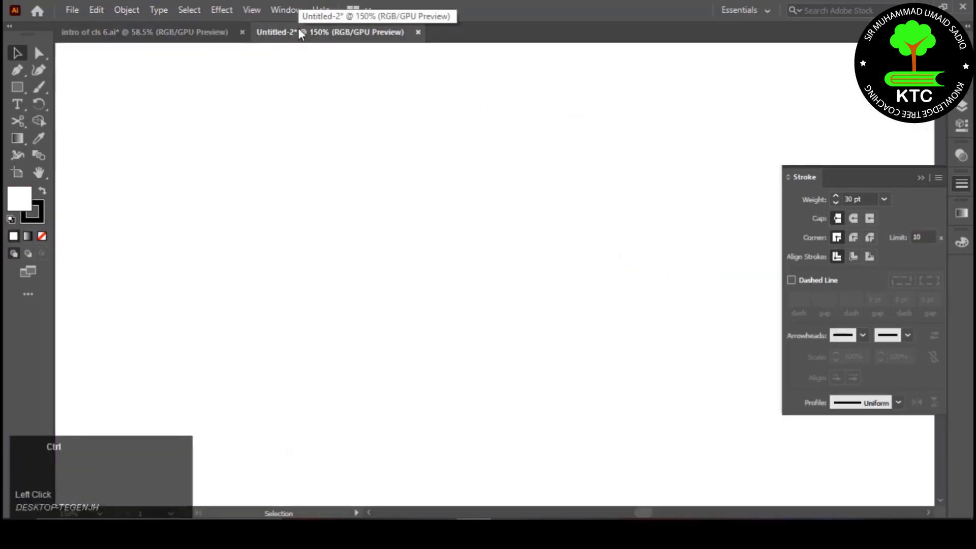
{"action": "key", "text": "ctrl+0"}
{"action": "left_click", "coordinate": [921, 177]}
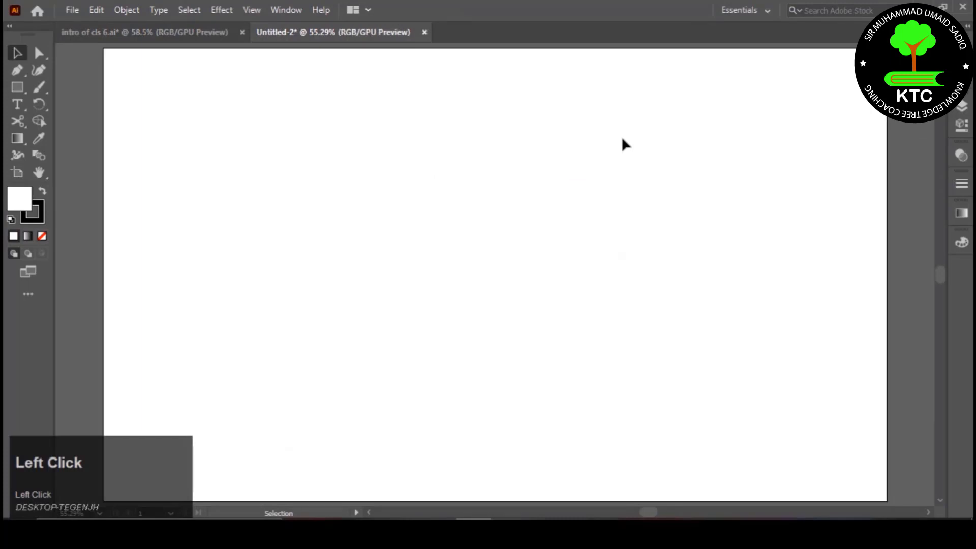
- Draw a wide rectangle spanning the artboard's width and position it slightly above the artboard's middle
{"action": "key", "text": "m"}
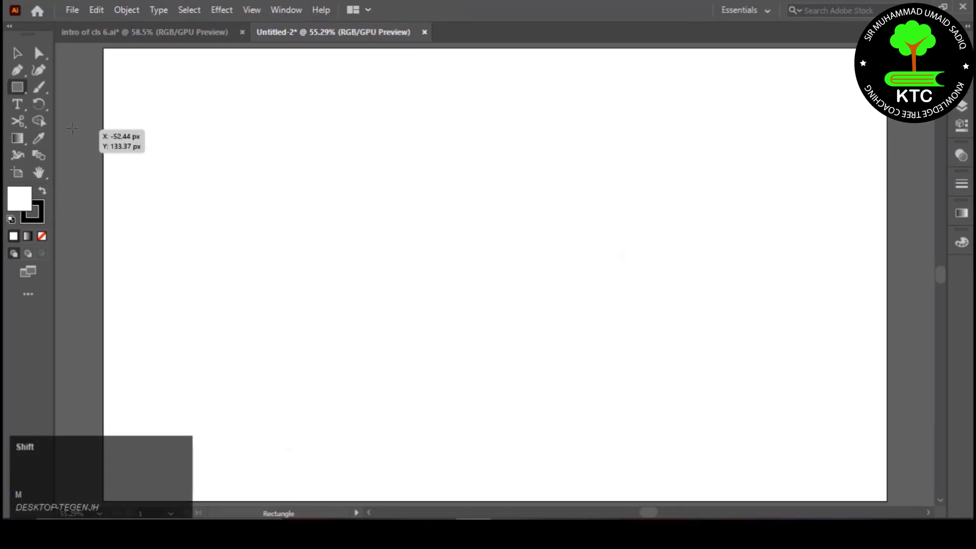
{"action": "mouse_move", "coordinate": [106, 100]}
{"action": "left_mouse_down"}
{"action": "mouse_move", "coordinate": [163, 285]}
{"action": "mouse_move", "coordinate": [498, 374]}
{"action": "mouse_move", "coordinate": [664, 370]}
{"action": "mouse_move", "coordinate": [828, 307]}
{"action": "mouse_move", "coordinate": [879, 305]}
{"action": "left_mouse_up"}
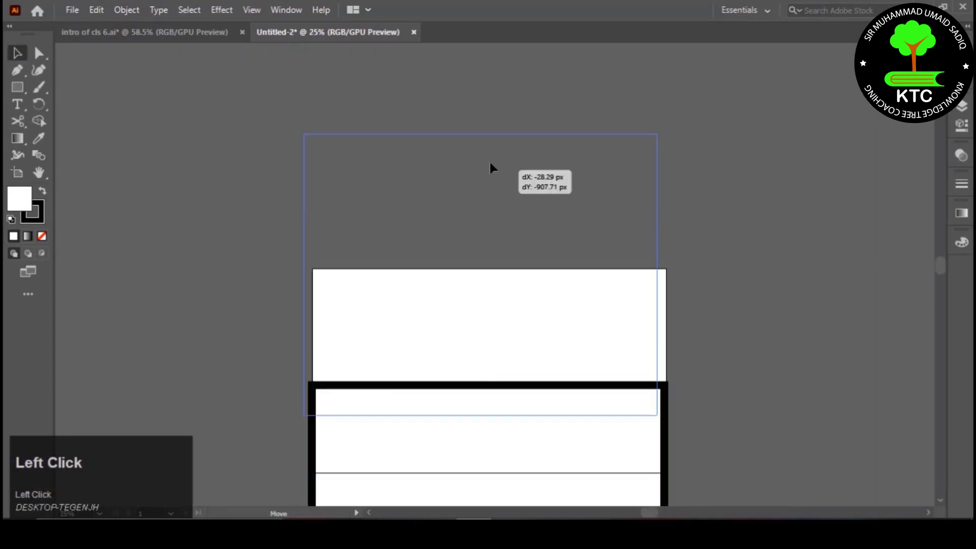
{"action": "left_click_drag", "start_coordinate": [490, 163], "coordinate": [489, 156]}
{"action": "left_click_drag", "start_coordinate": [483, 407], "coordinate": [484, 259]}
{"action": "left_click_drag", "start_coordinate": [498, 220], "coordinate": [510, 364]}
{"action": "key", "text": "ctrl+0"}
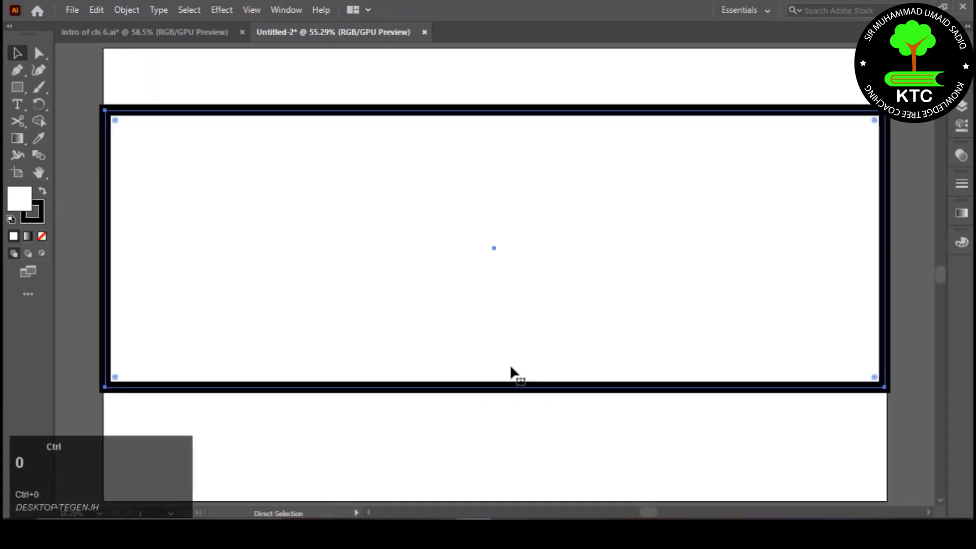
- Remove the rectangle's stroke and fill it with dark grey 333333
{"action": "left_click", "coordinate": [39, 204]}
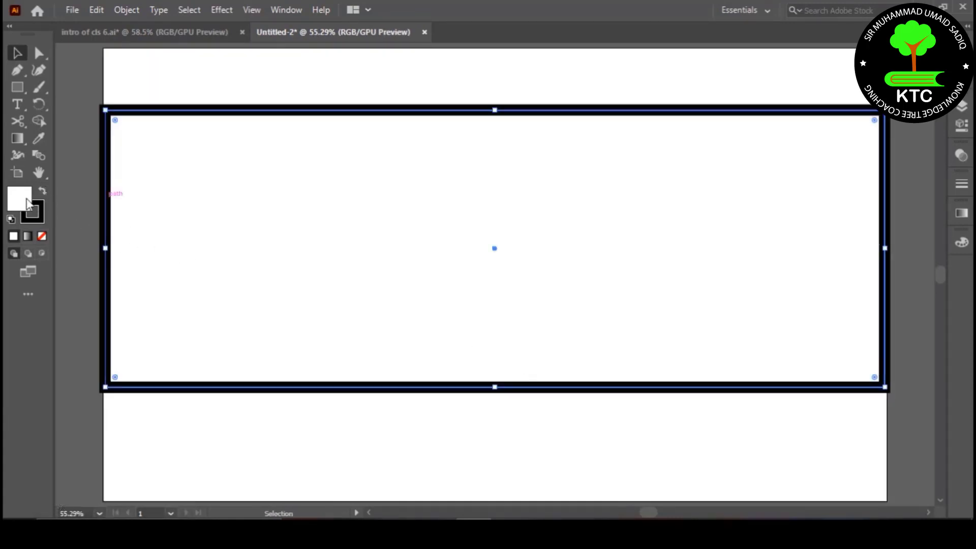
{"action": "left_click", "coordinate": [40, 236]}
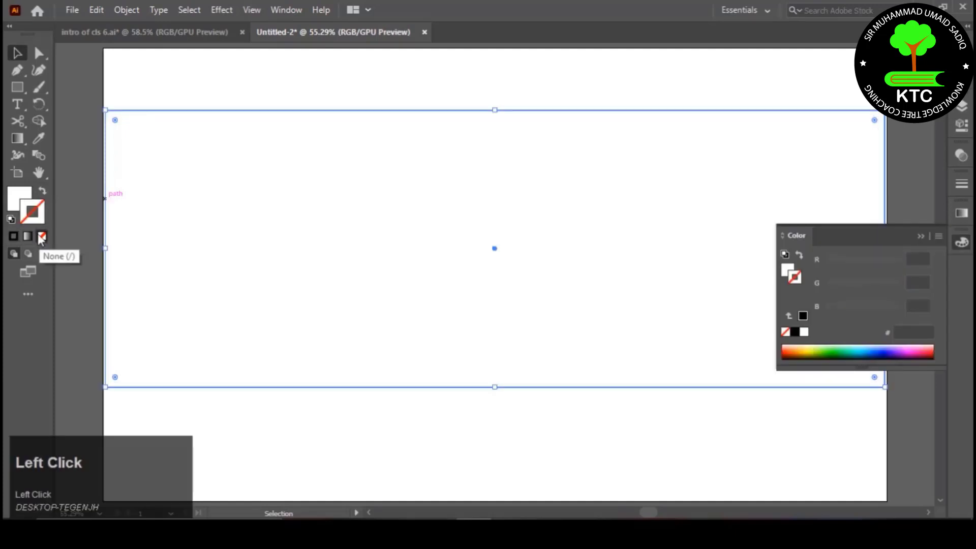
{"action": "double_click", "coordinate": [21, 206]}
{"action": "left_click_drag", "start_coordinate": [303, 305], "coordinate": [295, 304]}
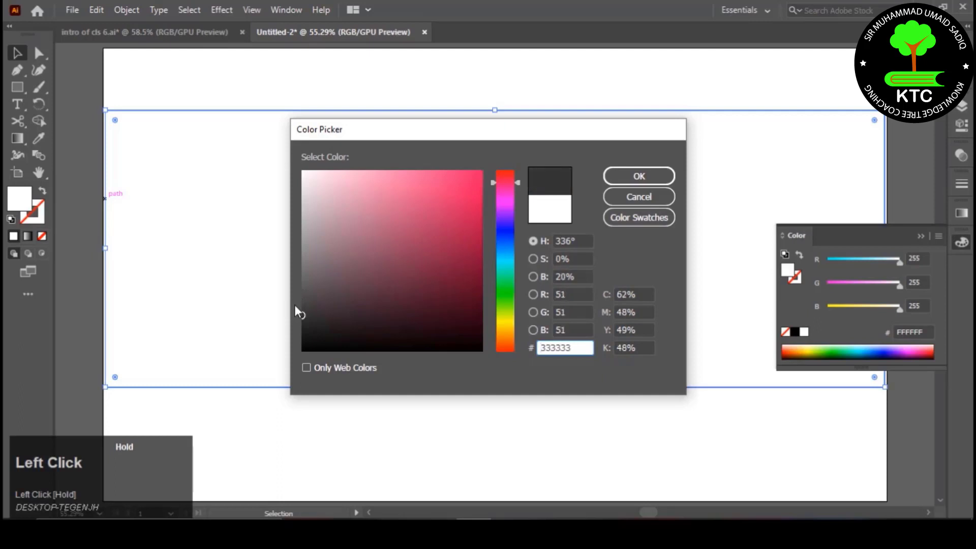
{"action": "key", "text": "Return"}
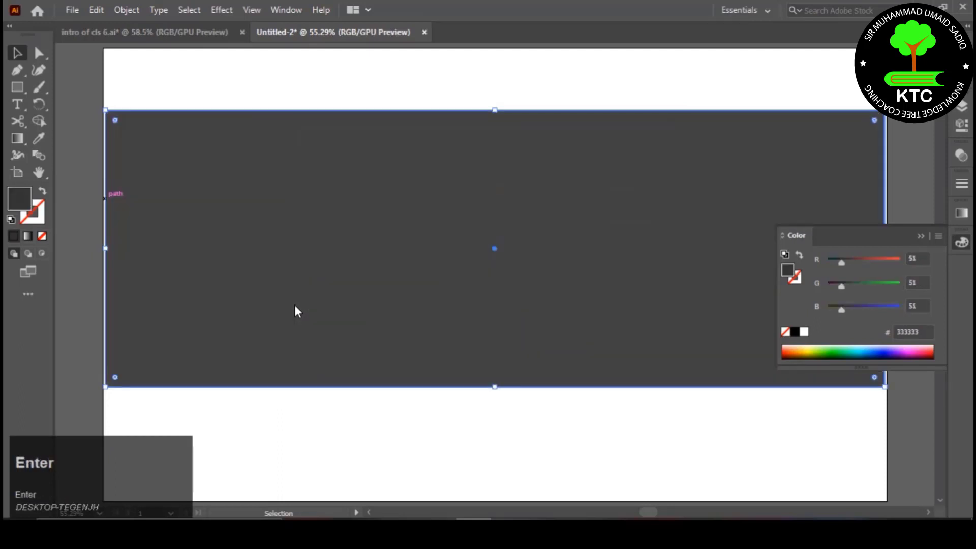
- Stretch the grey rectangle's two side edges to meet the artboard's edges and deselect it
{"action": "left_click", "coordinate": [922, 237]}
{"action": "left_click_drag", "start_coordinate": [883, 247], "coordinate": [887, 248]}
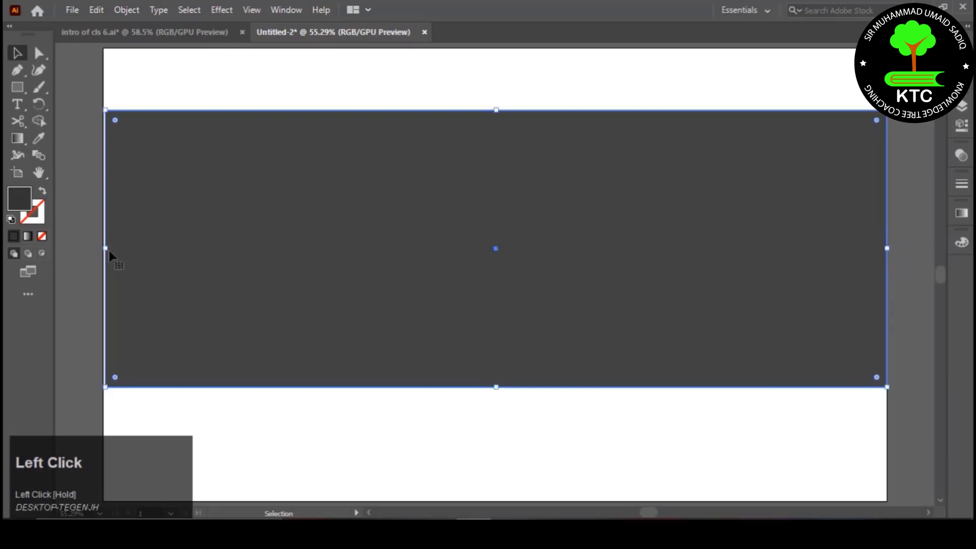
{"action": "left_click_drag", "start_coordinate": [106, 249], "coordinate": [104, 249]}
{"action": "left_click", "coordinate": [227, 78]}
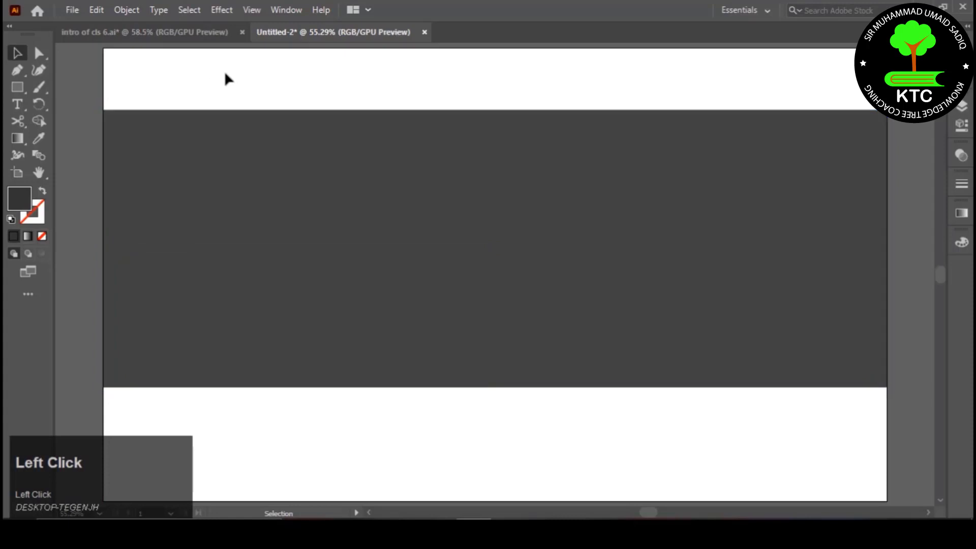
{"action": "left_click", "coordinate": [187, 299]}
{"action": "key", "text": "ctrl+equal"}
{"action": "key", "text": "ctrl+minus"}
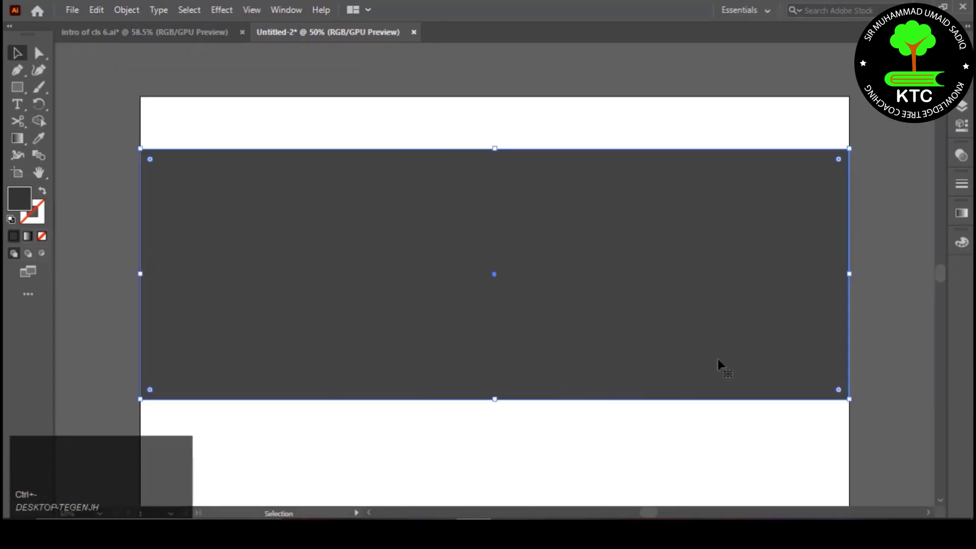
{"action": "left_click", "coordinate": [869, 350]}
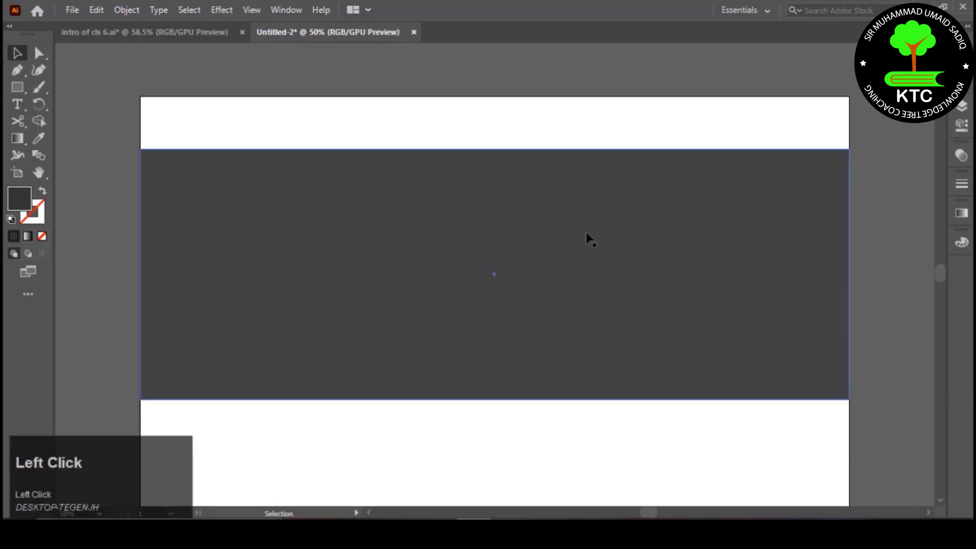
- Draw a straight horizontal line across the grey rectangle's full width, just below its upper edge, with the Pen tool
{"action": "key", "text": "p"}
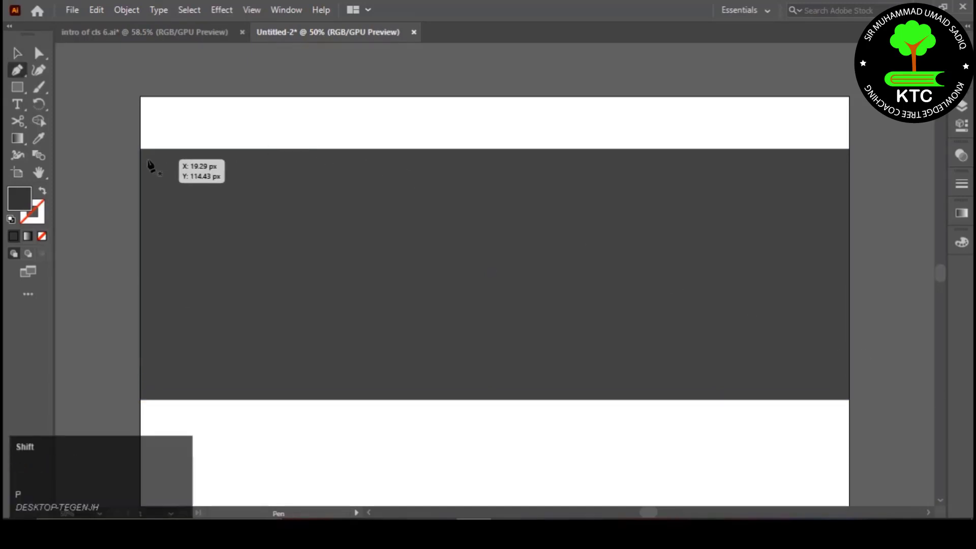
{"action": "left_click", "coordinate": [142, 151], "text": "shift"}
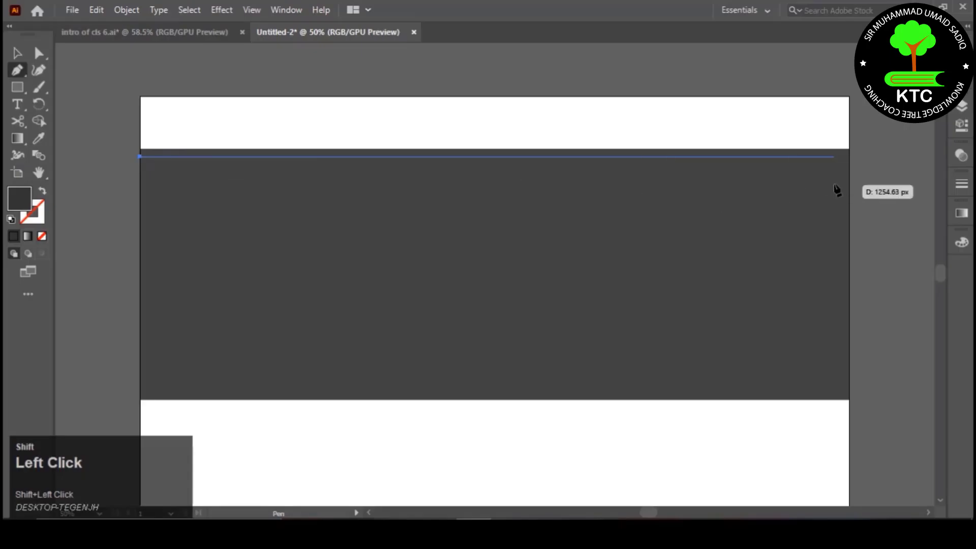
{"action": "left_click", "coordinate": [849, 188], "text": "shift"}
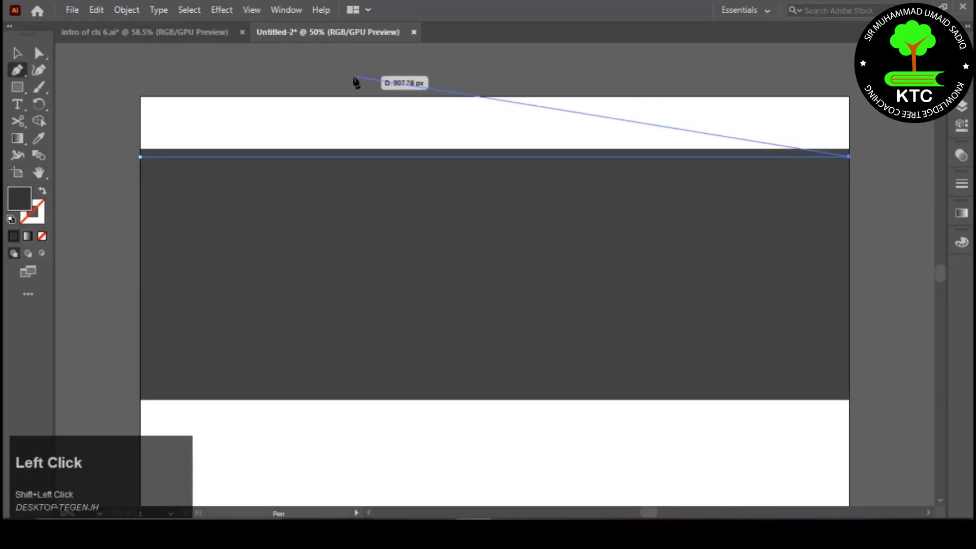
{"action": "key", "text": "Escape"}
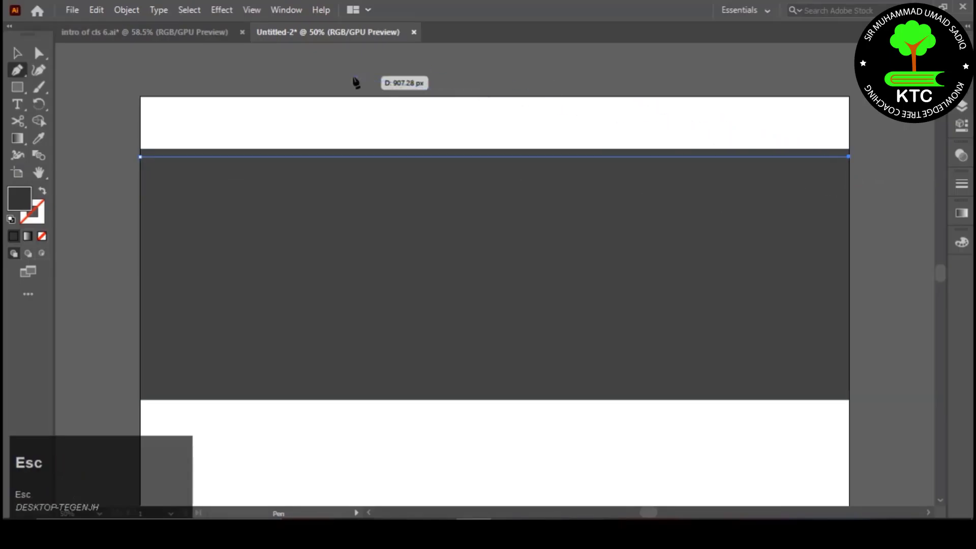
- Remove the line's fill and set its stroke color to white FFFFFF
{"action": "left_click", "coordinate": [26, 202]}
{"action": "left_click", "coordinate": [42, 235]}
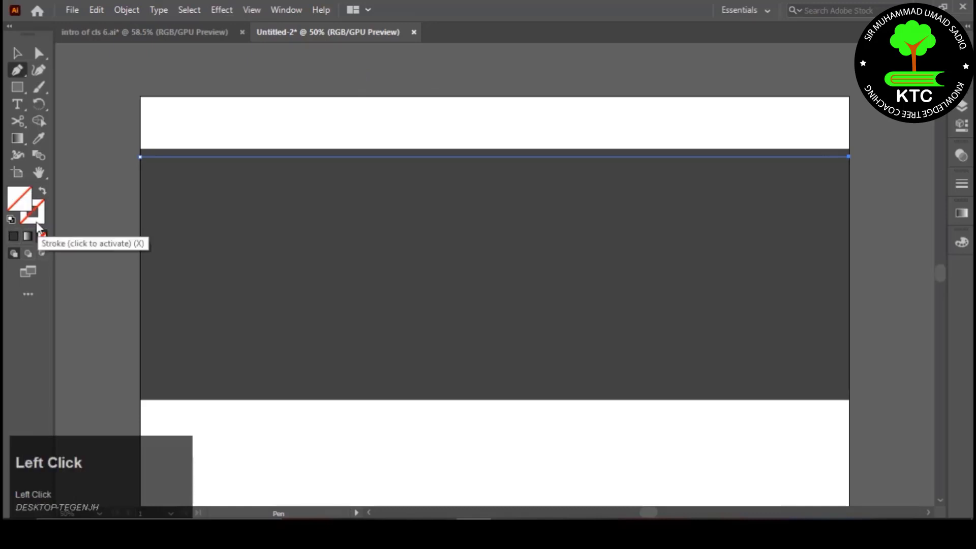
{"action": "left_click", "coordinate": [37, 221]}
{"action": "double_click", "coordinate": [38, 224]}
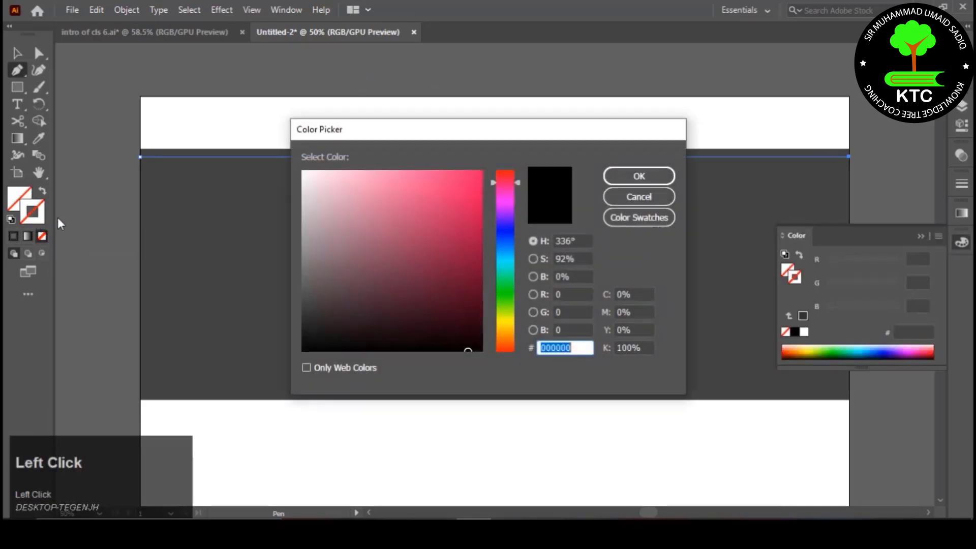
{"action": "left_click", "coordinate": [308, 169]}
{"action": "left_click_drag", "start_coordinate": [308, 169], "coordinate": [299, 158]}
{"action": "key", "text": "Return"}
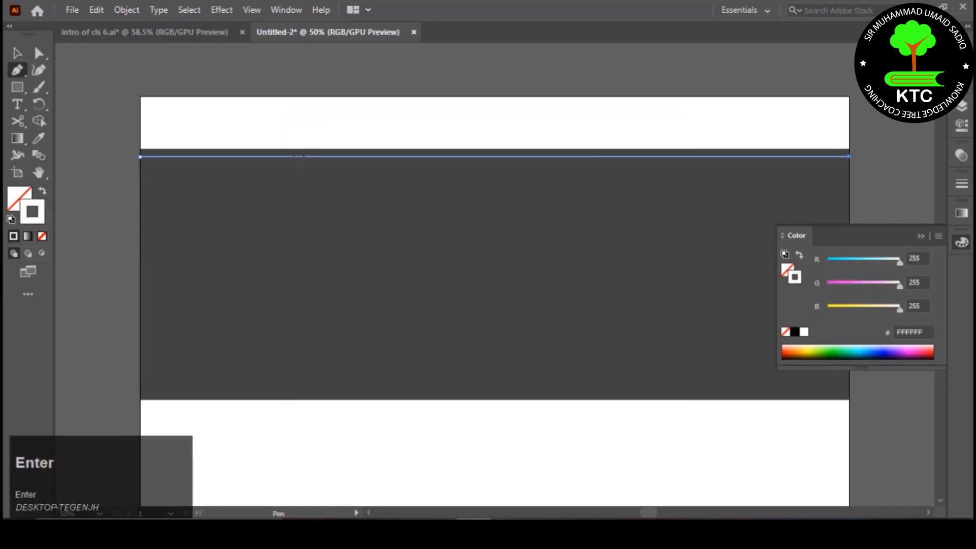
{"action": "left_click", "coordinate": [401, 122]}
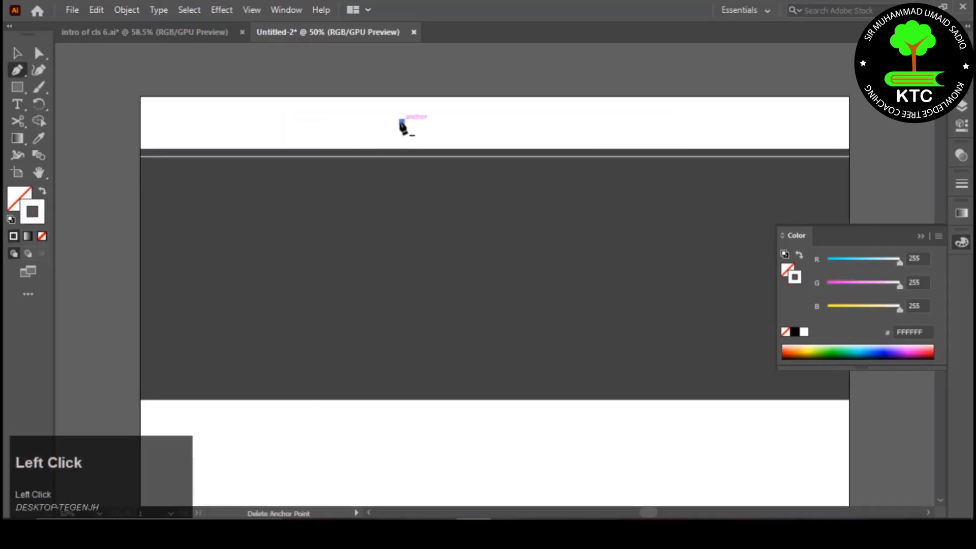
{"action": "key", "text": "Escape"}
{"action": "key", "text": "v"}
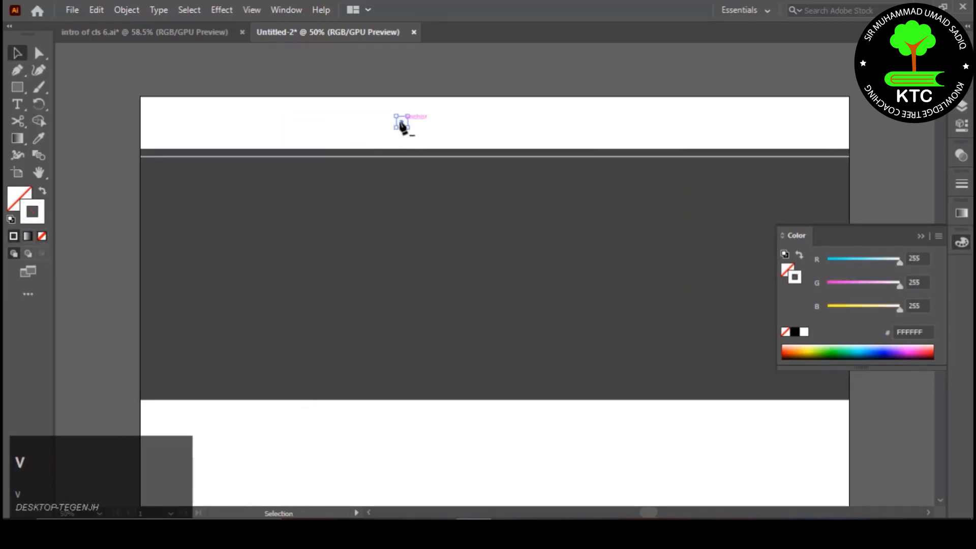
{"action": "key", "text": "Delete"}
- Set the white line's stroke weight to 3 pt and deselect it
{"action": "left_click", "coordinate": [386, 158]}
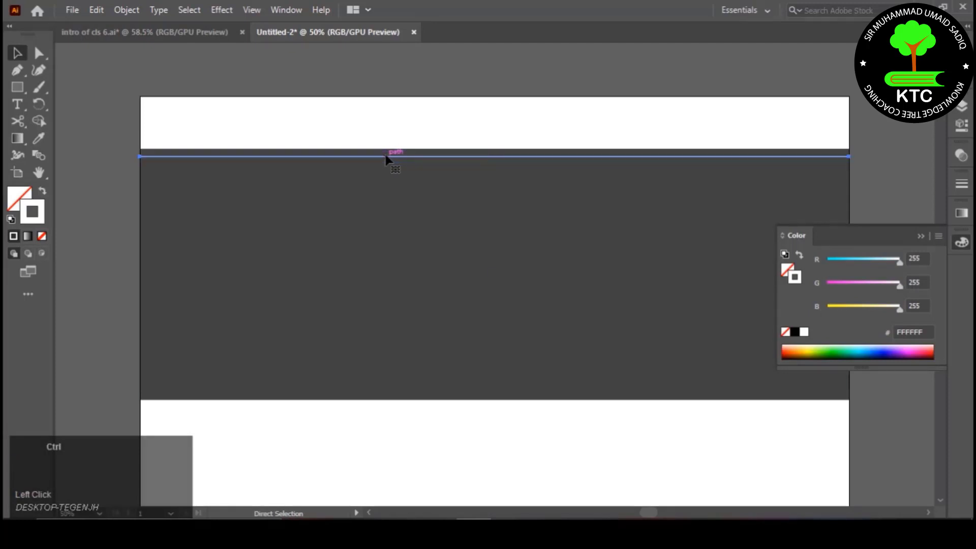
{"action": "key", "text": "ctrl+F10"}
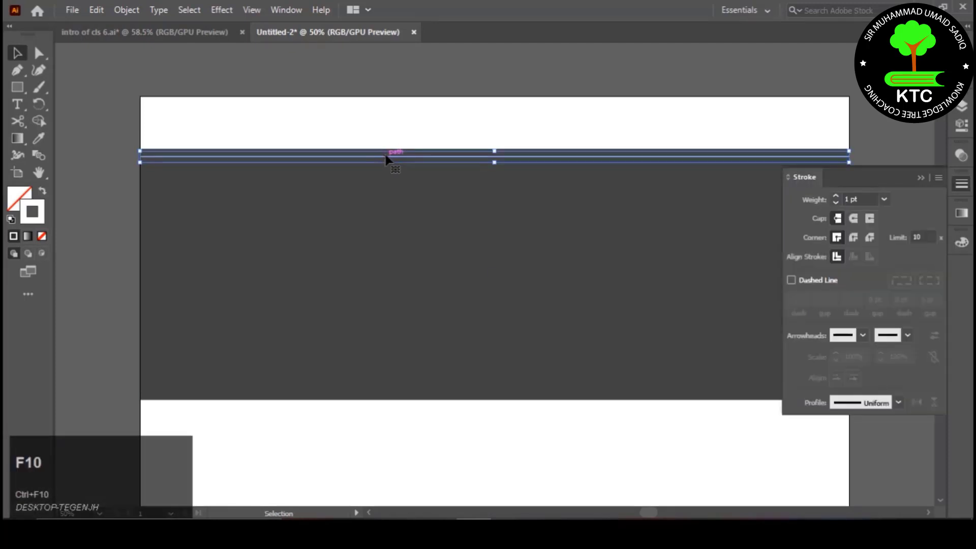
{"action": "left_click", "coordinate": [836, 195]}
{"action": "left_click", "coordinate": [836, 195]}
{"action": "left_click", "coordinate": [815, 132]}
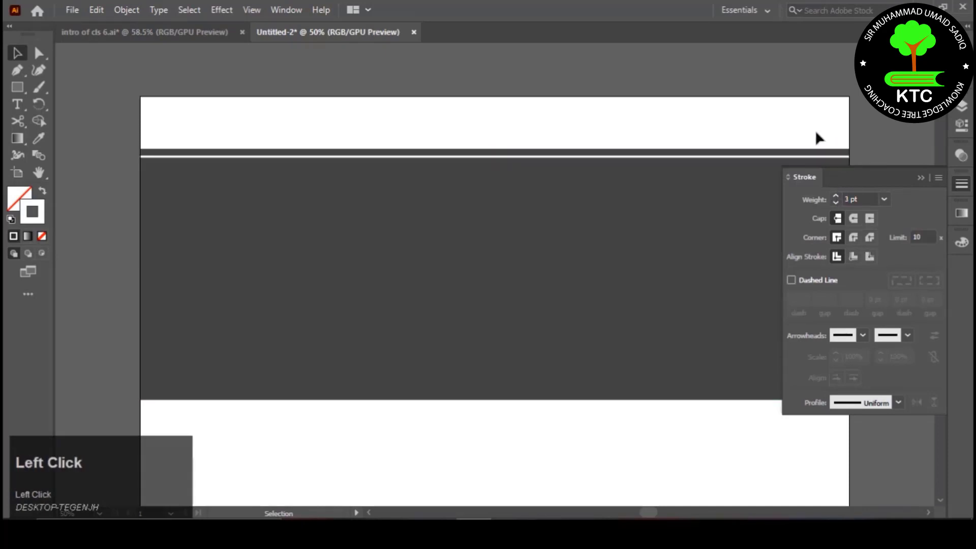
{"action": "left_click", "coordinate": [924, 176]}
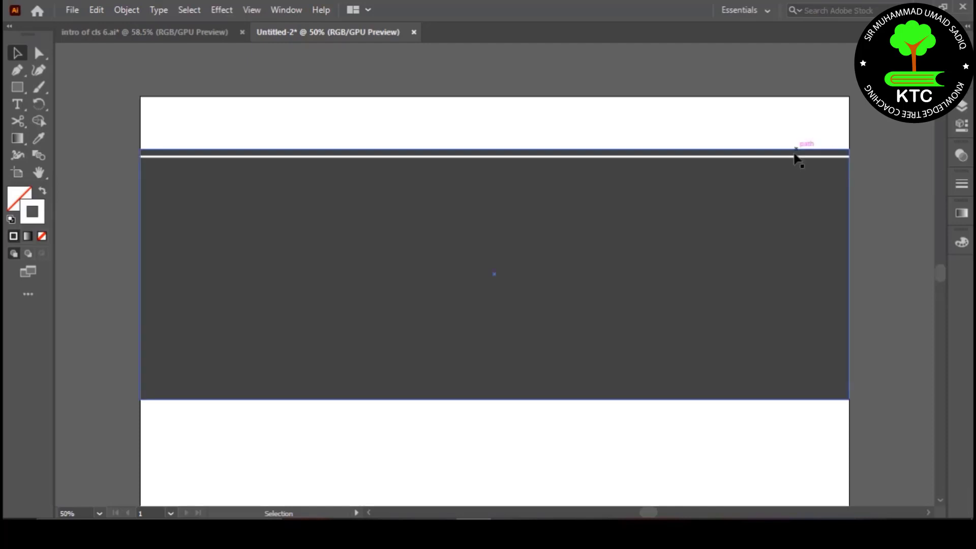
- Duplicate the white line twice a little below it as a close parallel pair, and select both copies
{"action": "left_click_drag", "start_coordinate": [795, 156], "coordinate": [788, 197]}
{"action": "key", "text": "ctrl+z"}
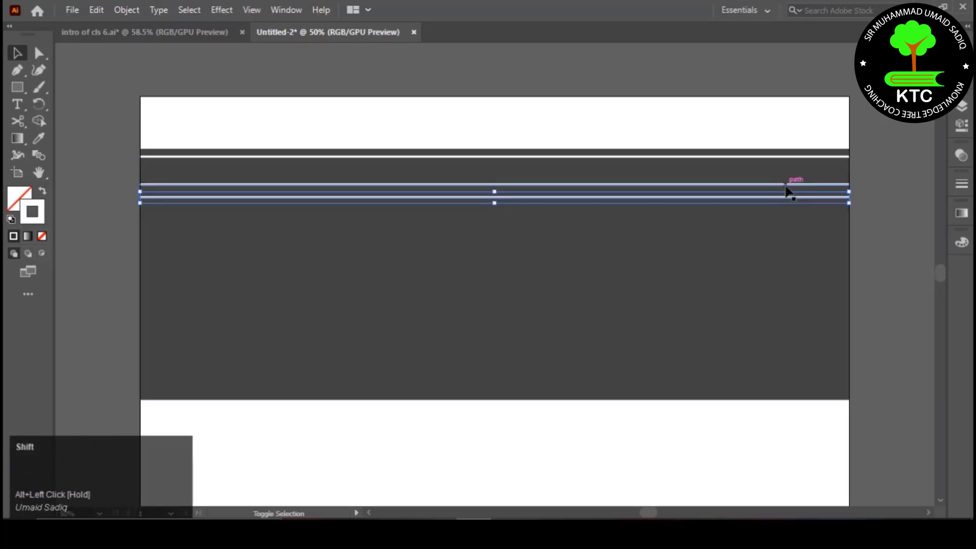
{"action": "left_click", "coordinate": [786, 185], "text": "shift"}
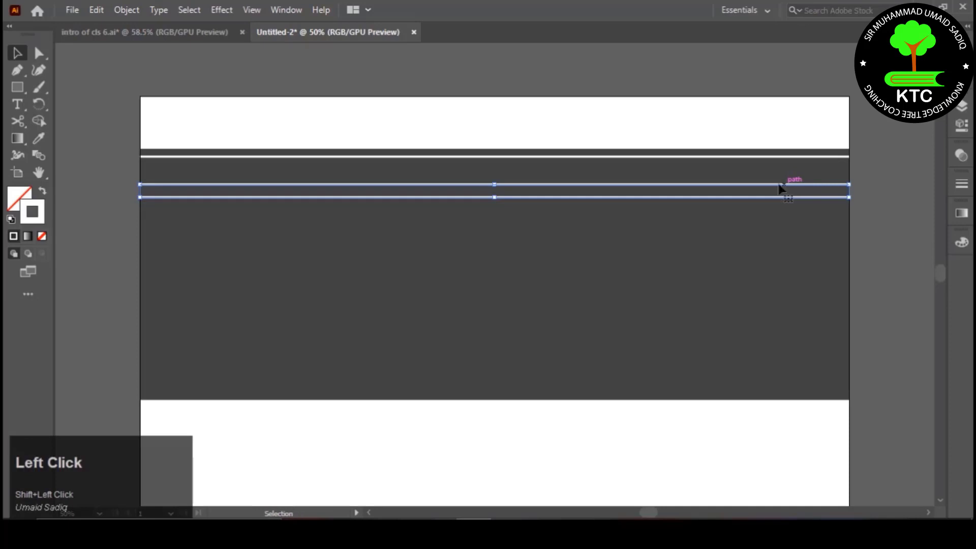
- Change the stroke color of the two duplicated lines to yellow EDFF00
{"action": "double_click", "coordinate": [42, 209]}
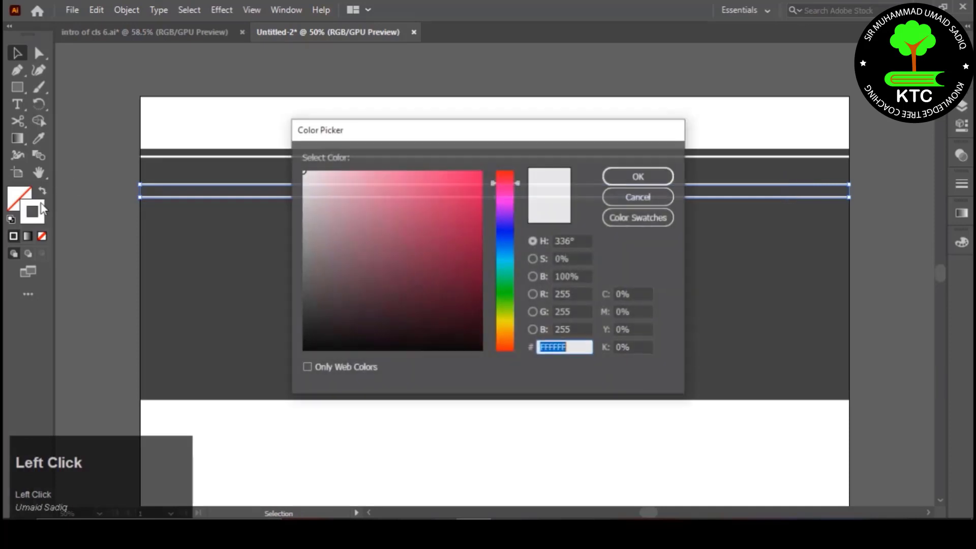
{"action": "left_click", "coordinate": [504, 318]}
{"action": "left_click", "coordinate": [474, 182]}
{"action": "left_click_drag", "start_coordinate": [474, 181], "coordinate": [482, 170]}
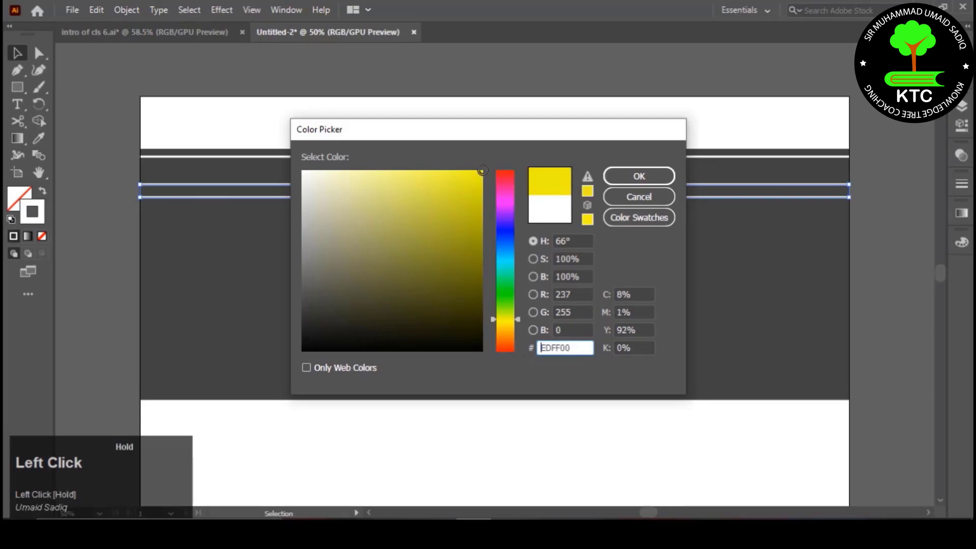
{"action": "key", "text": "Return"}
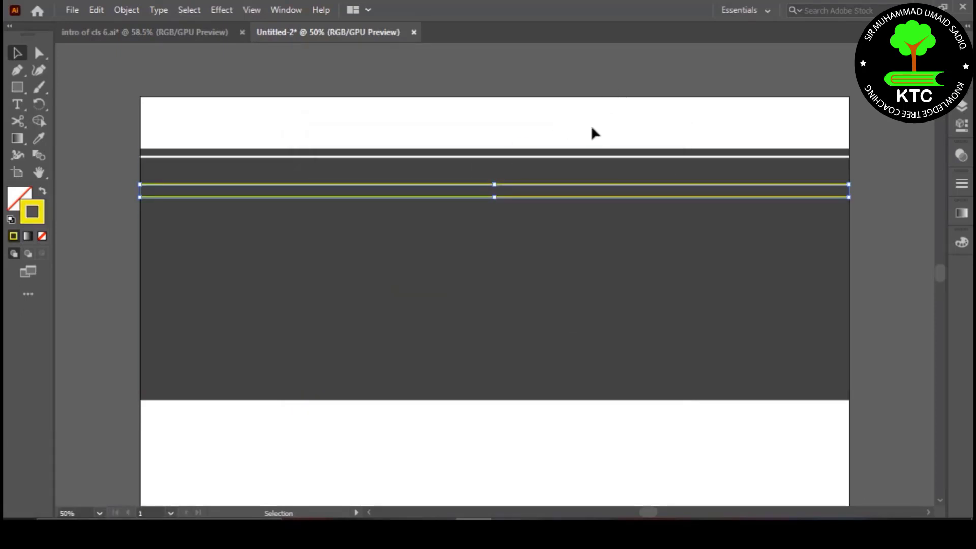
- Set the yellow lines' stroke weight to 4 pt and nudge the pair slightly upward
{"action": "key", "text": "ctrl+F10"}
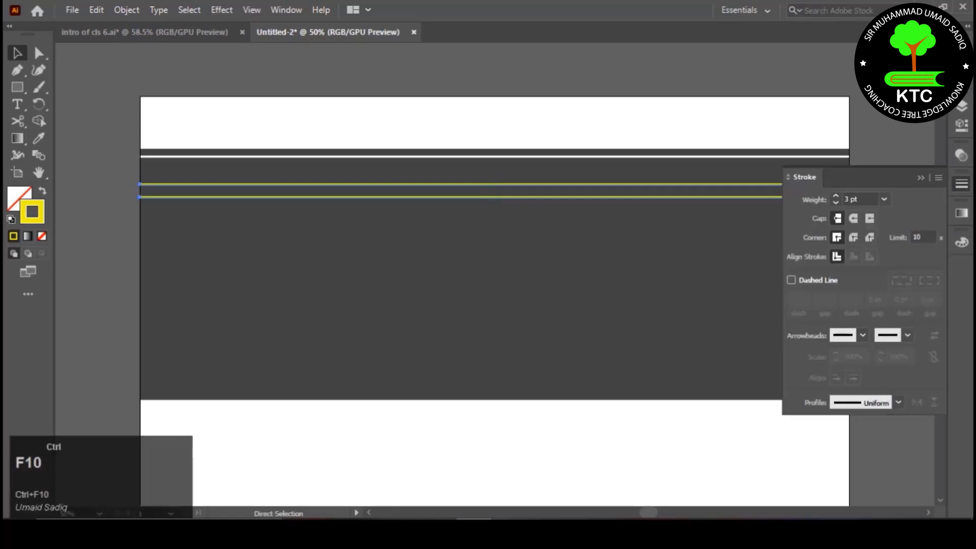
{"action": "left_click", "coordinate": [836, 196]}
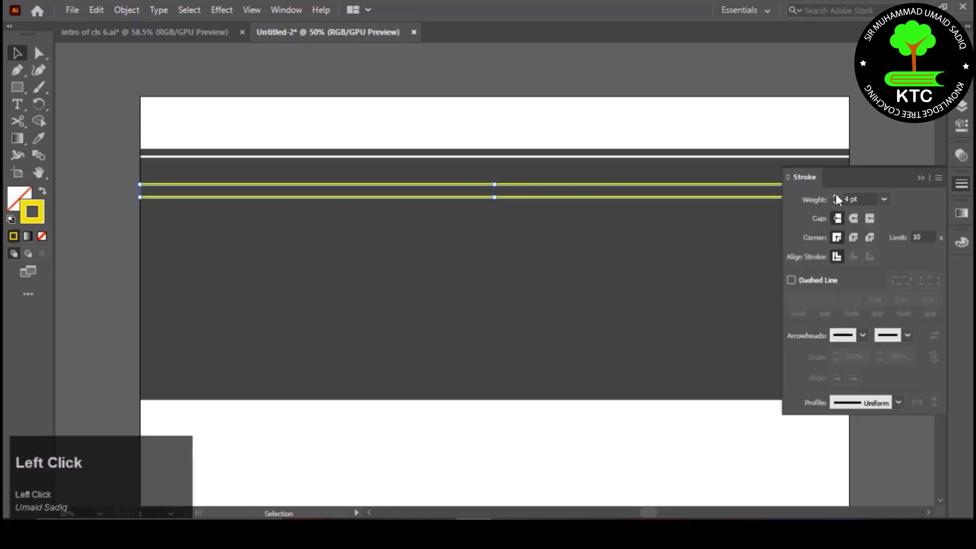
{"action": "left_click", "coordinate": [920, 177]}
{"action": "key", "text": "Up"}
{"action": "key", "text": "Up"}
{"action": "key", "text": "Up"}
{"action": "key", "text": "Up"}
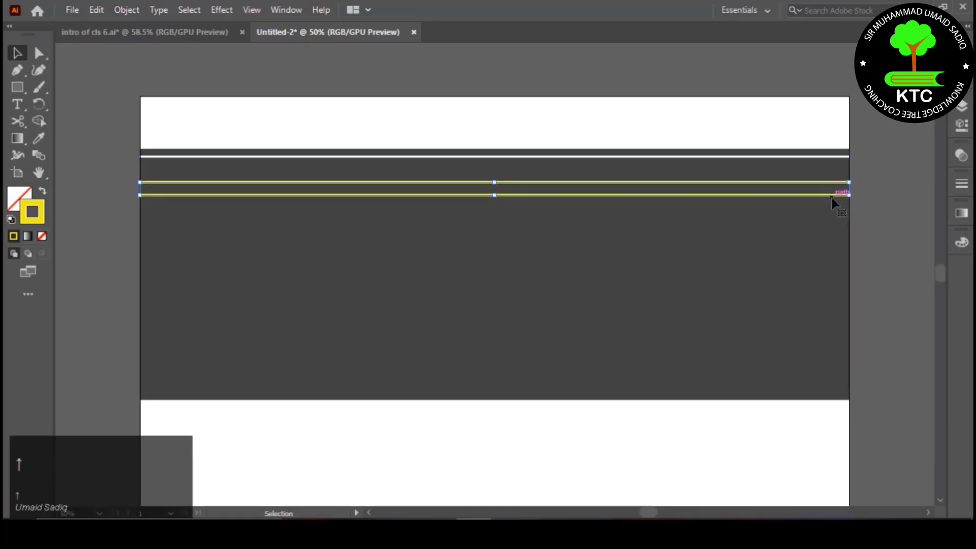
{"action": "left_click", "coordinate": [823, 168]}
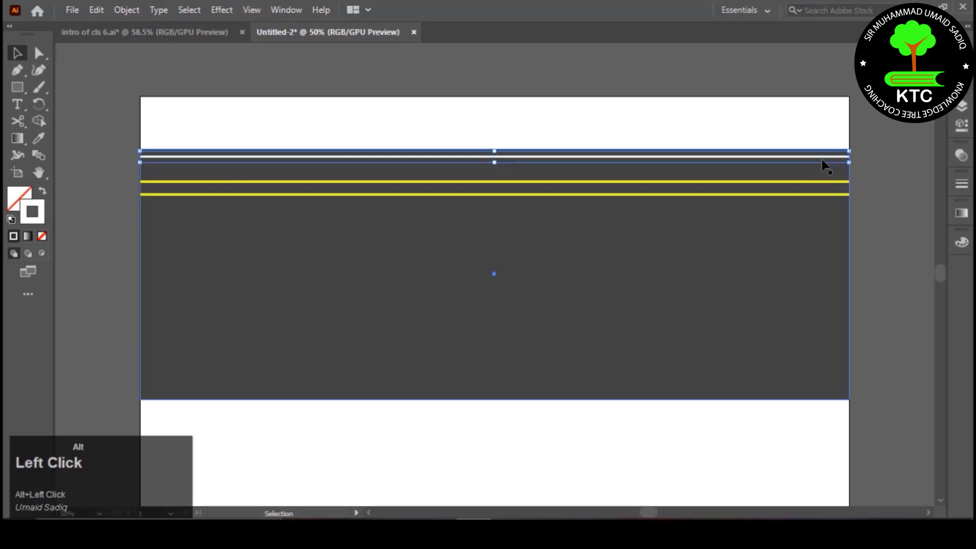
{"action": "left_click_drag", "start_coordinate": [823, 163], "coordinate": [824, 213]}
{"action": "key", "text": "ctrl+z"}
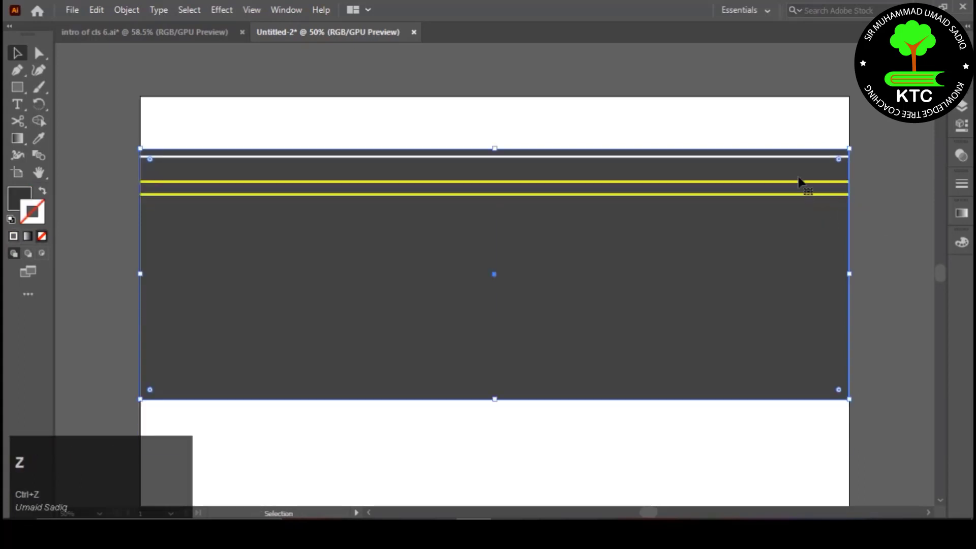
- Duplicate the white line and place the copy just below the yellow pair
{"action": "left_click", "coordinate": [789, 161]}
{"action": "left_click_drag", "start_coordinate": [789, 162], "coordinate": [788, 213]}
- Move the grey rectangle clear of the lines, cut all four lines, and bring the rectangle back to the artboard's middle
{"action": "left_click", "coordinate": [752, 300]}
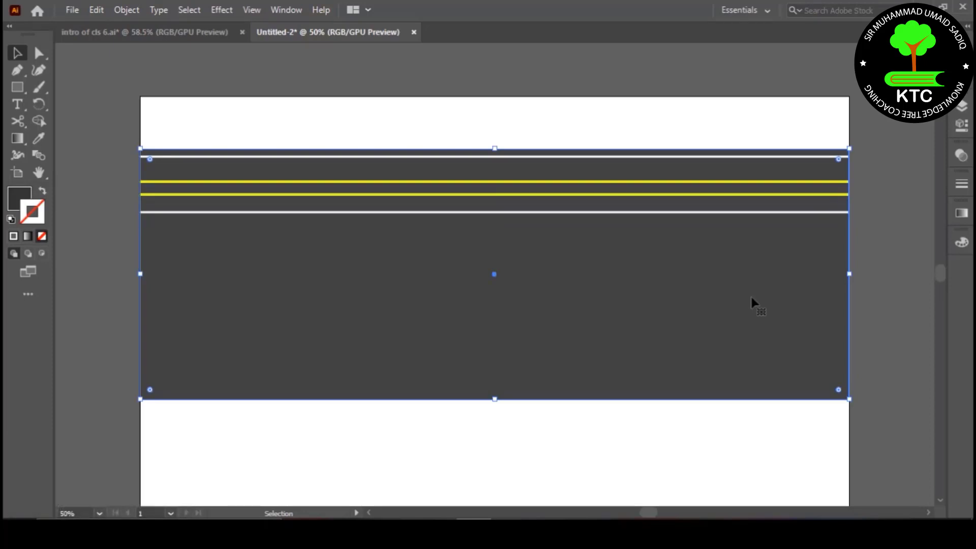
{"action": "left_click_drag", "start_coordinate": [752, 301], "coordinate": [755, 431]}
{"action": "left_click_drag", "start_coordinate": [623, 139], "coordinate": [619, 98]}
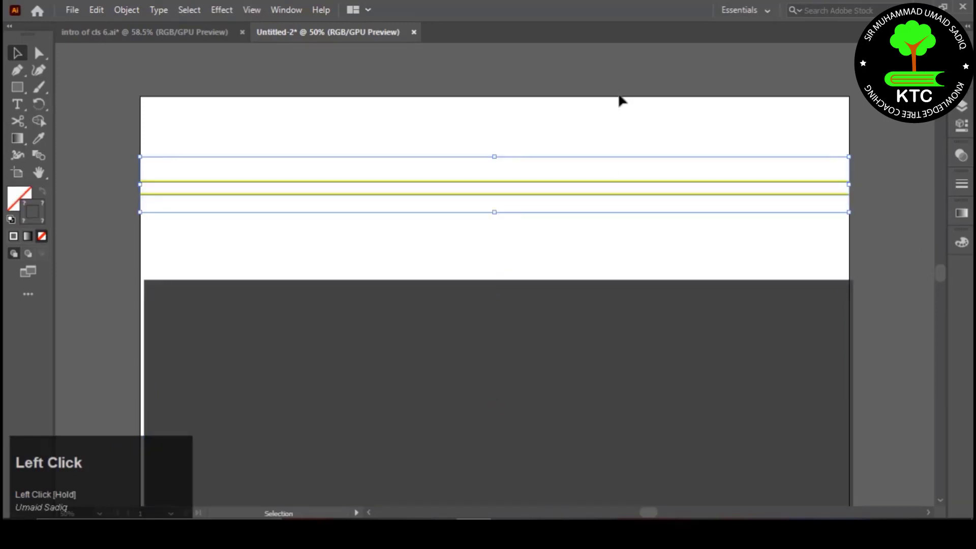
{"action": "key", "text": "ctrl+x"}
{"action": "left_click_drag", "start_coordinate": [543, 362], "coordinate": [540, 275]}
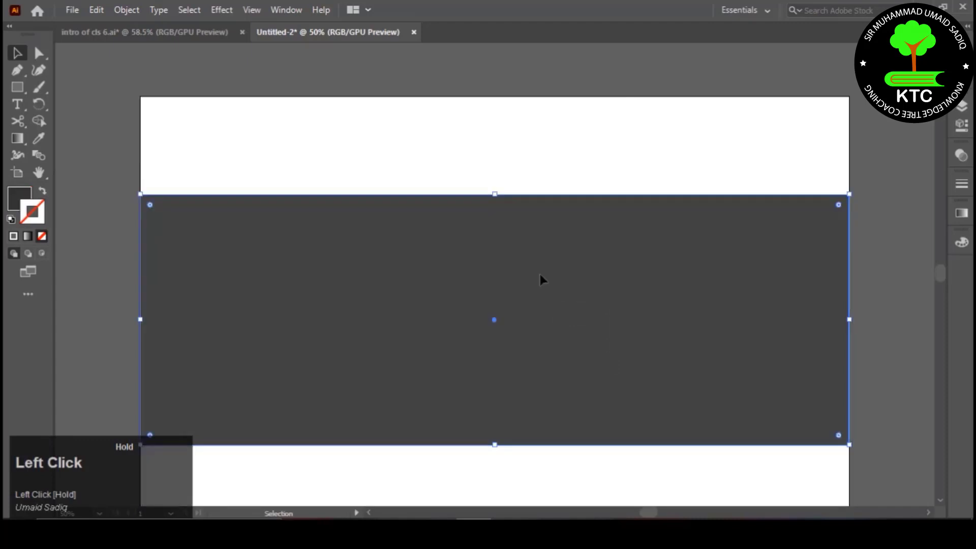
- Lock Layer 1 with the grey rectangle and check the Pen tool over the locked artwork
{"action": "left_click", "coordinate": [962, 107]}
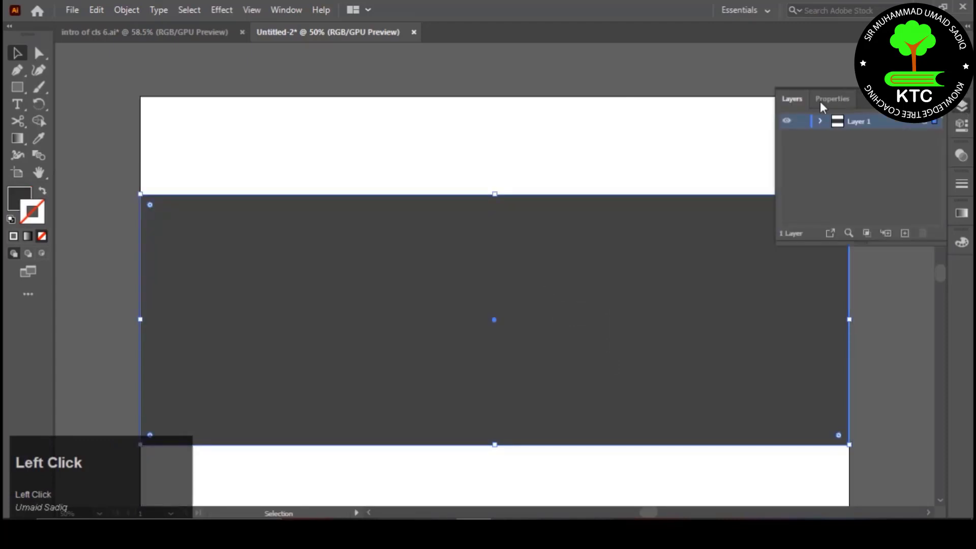
{"action": "left_click", "coordinate": [803, 121]}
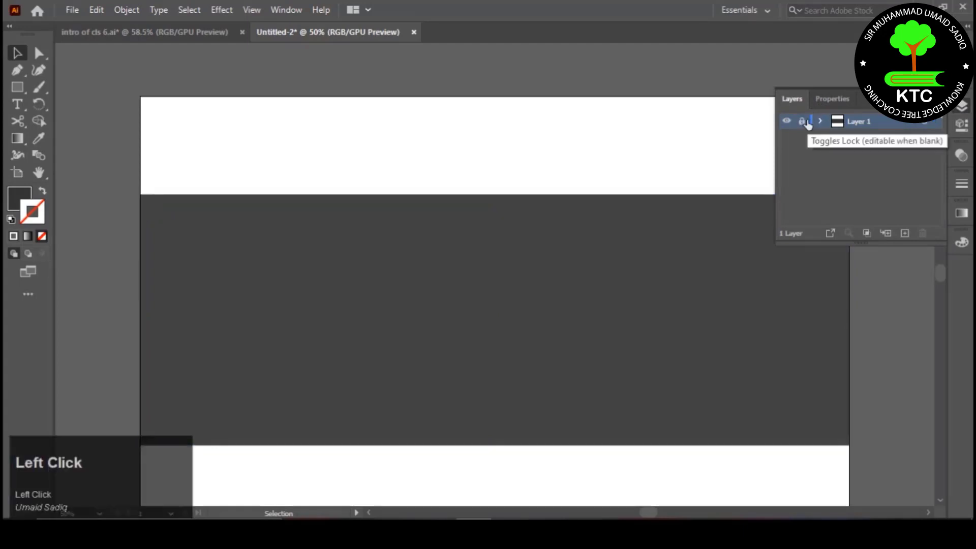
{"action": "left_click", "coordinate": [961, 105]}
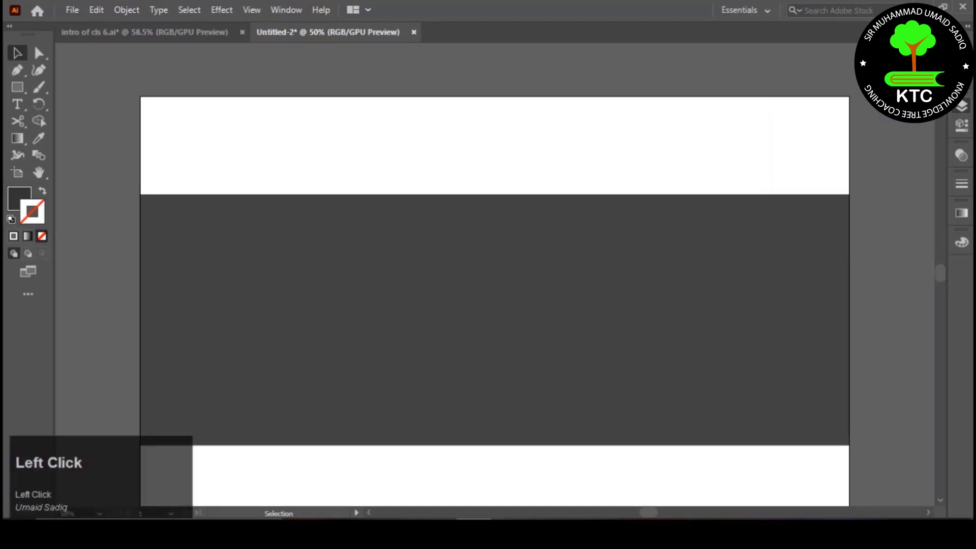
{"action": "left_click", "coordinate": [18, 105]}
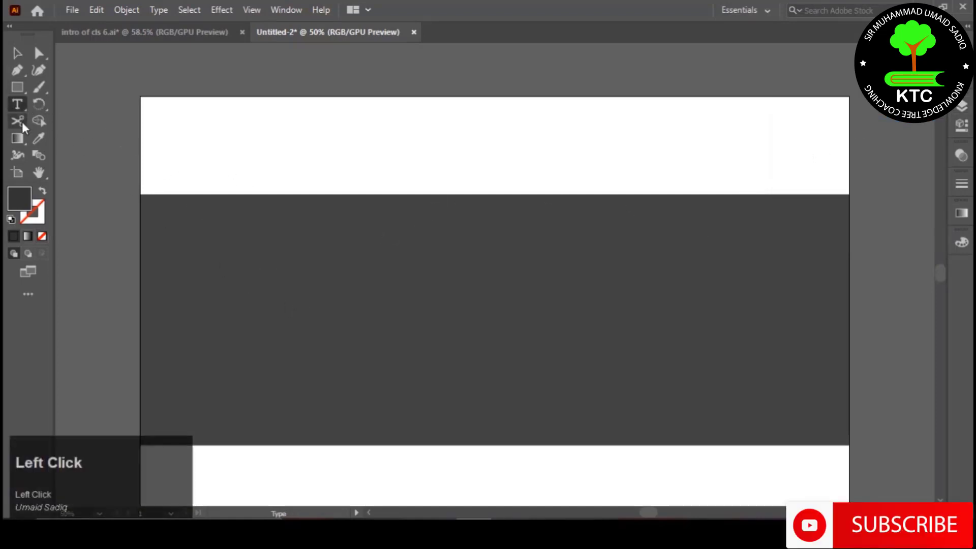
{"action": "left_click", "coordinate": [17, 70]}
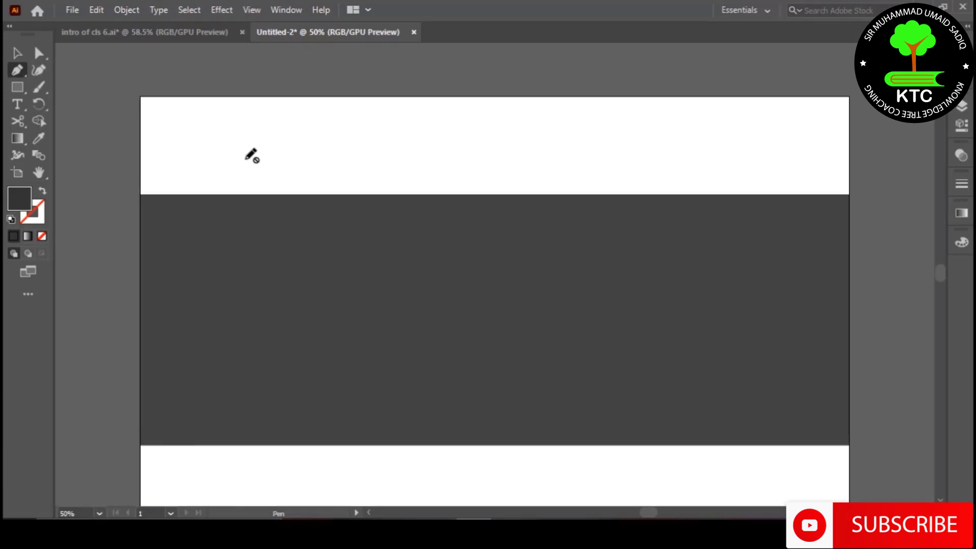
- Add a new layer above the locked Layer 1
{"action": "left_click", "coordinate": [961, 105]}
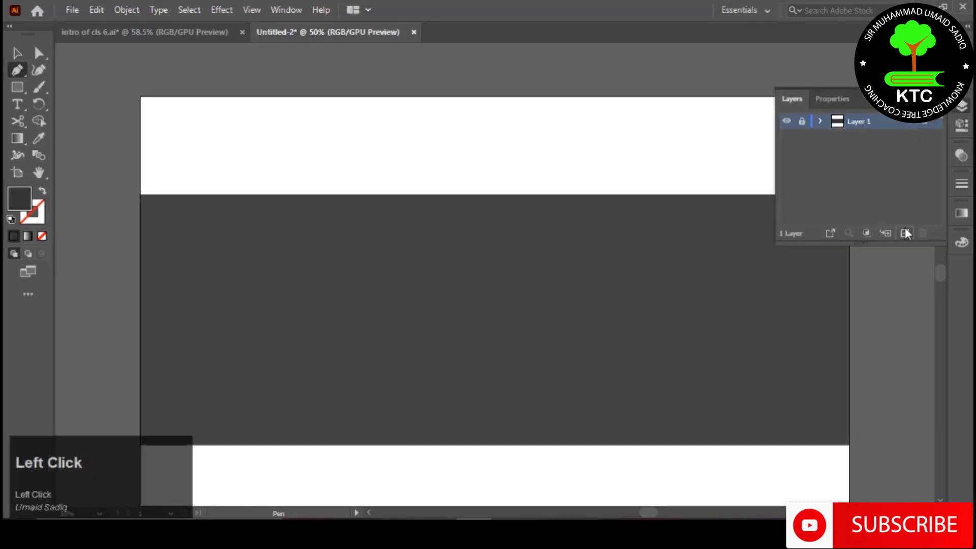
{"action": "left_click", "coordinate": [904, 229]}
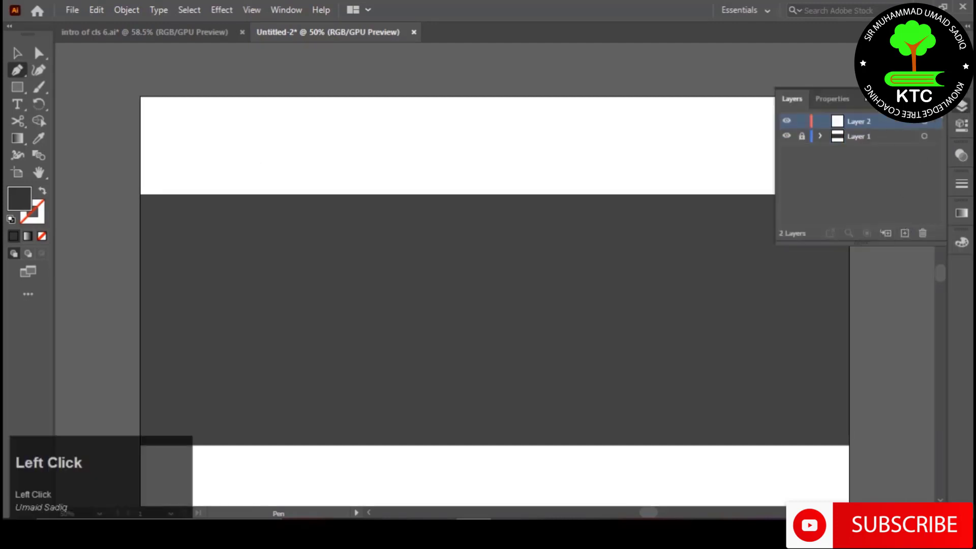
{"action": "left_click", "coordinate": [961, 105]}
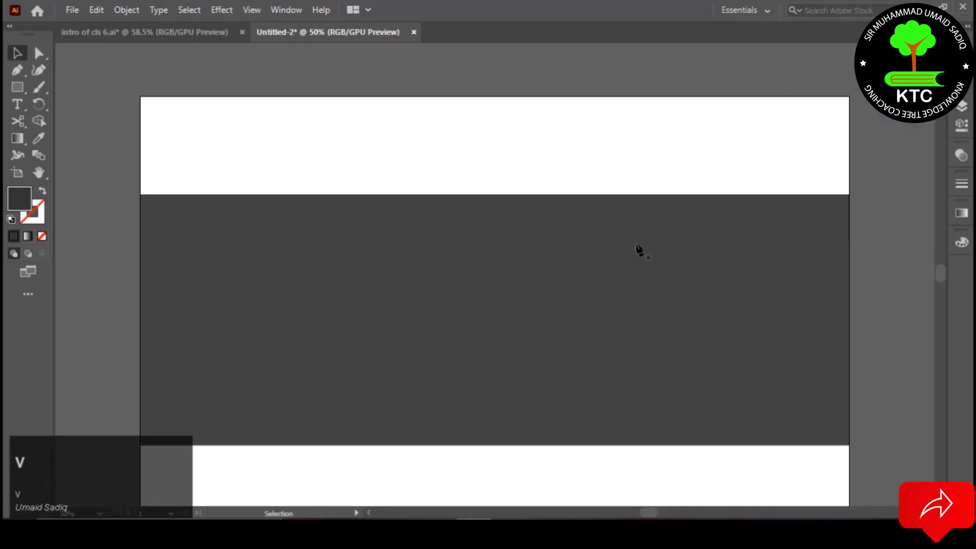
- Paste the four cut lines onto the new layer, align them along the grey rectangle's upper part, and deselect them
{"action": "key", "text": "ctrl"}
{"action": "key", "text": "ctrl+v"}
{"action": "left_click_drag", "start_coordinate": [621, 286], "coordinate": [619, 239]}
{"action": "left_click", "coordinate": [653, 135]}
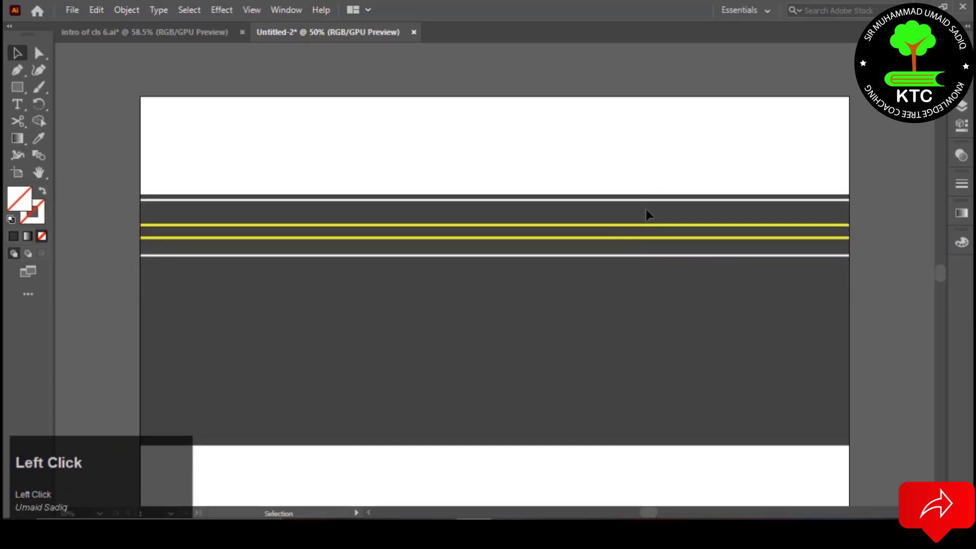
- Increase the stroke weight of the white line below the yellow lines to 20 pt
{"action": "left_click", "coordinate": [630, 256]}
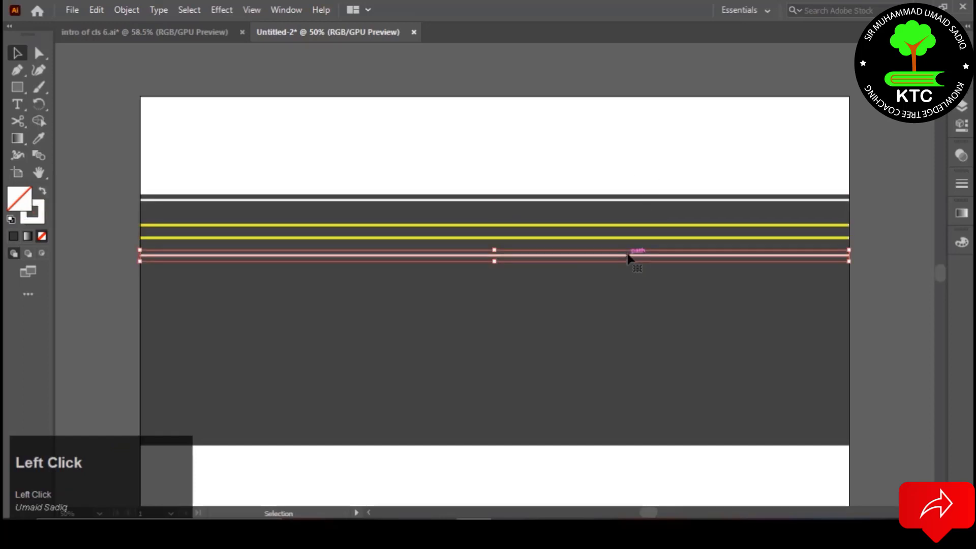
{"action": "key", "text": "ctrl"}
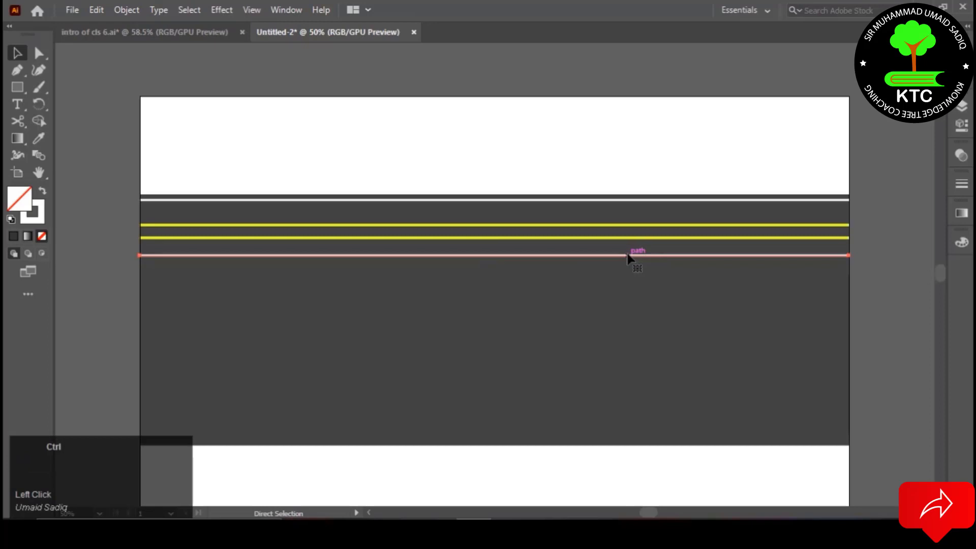
{"action": "key", "text": "ctrl+F9"}
{"action": "key", "text": "ctrl+F10"}
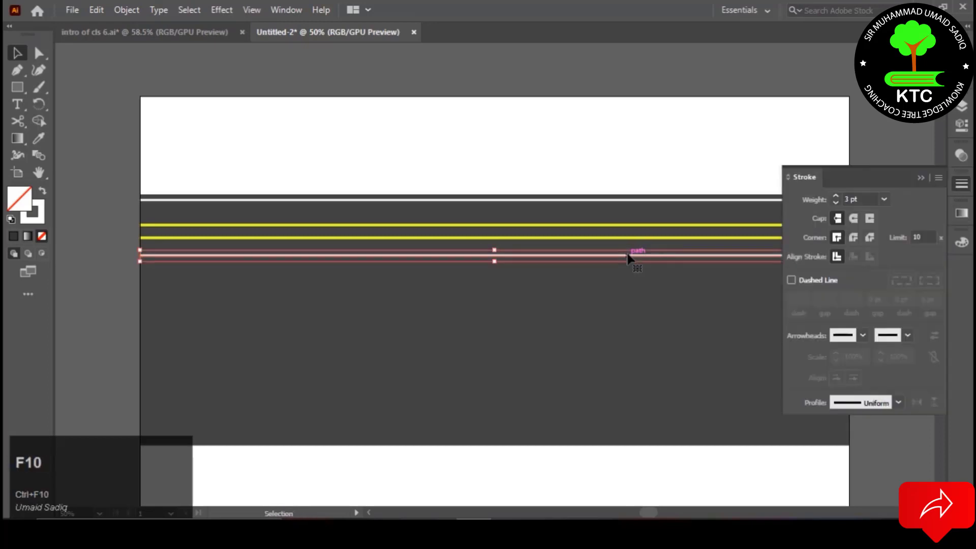
{"action": "left_click", "coordinate": [839, 196]}
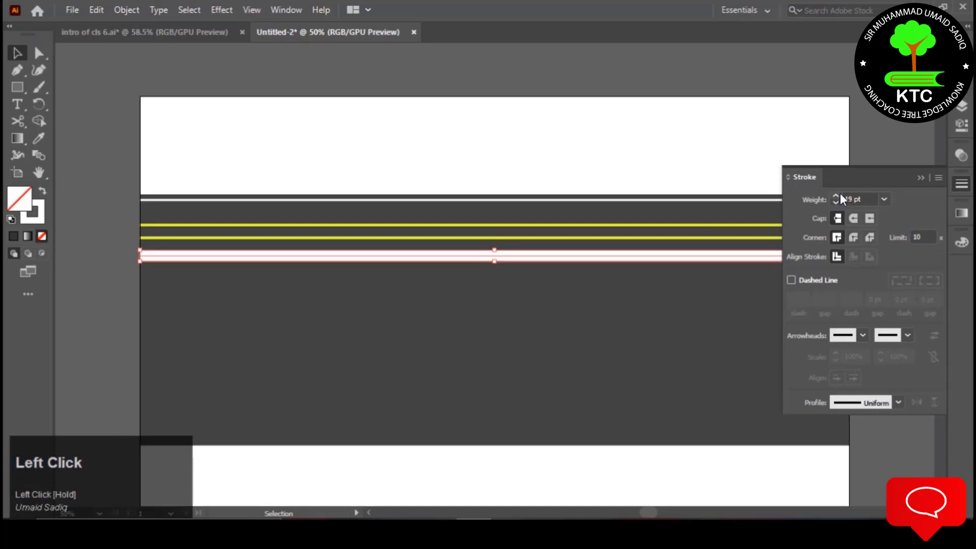
{"action": "left_click", "coordinate": [839, 194]}
{"action": "key", "text": "v"}
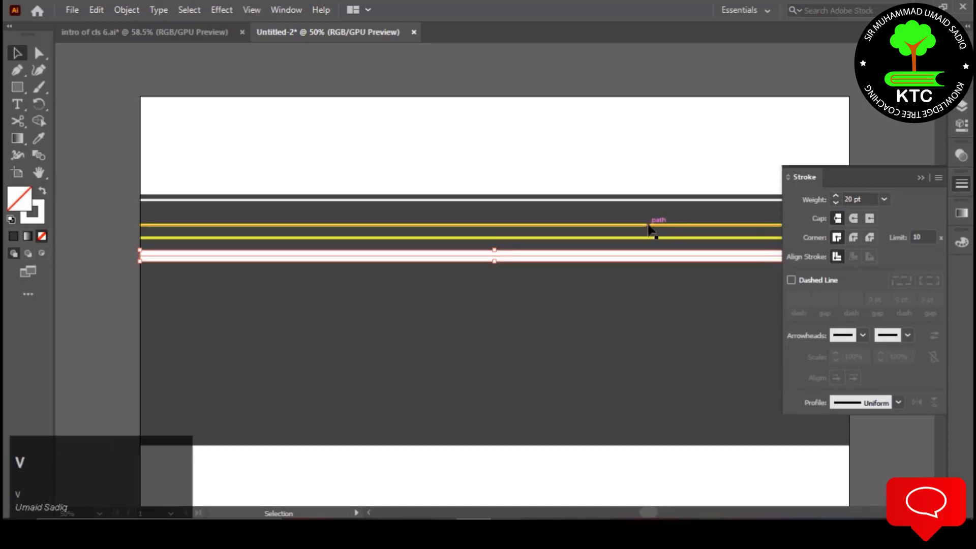
- Nudge the thick white line down a little, away from the yellow lines, and deselect it
{"action": "left_click", "coordinate": [648, 224]}
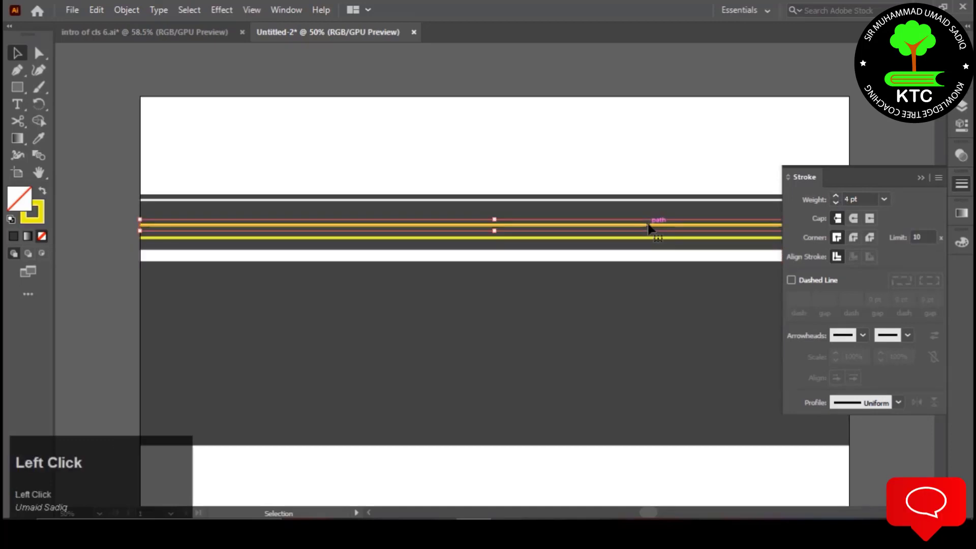
{"action": "left_click", "coordinate": [644, 257]}
{"action": "key", "text": "Down"}
{"action": "key", "text": "Down"}
{"action": "key", "text": "Down"}
{"action": "key", "text": "Down"}
{"action": "key", "text": "Down"}
{"action": "key", "text": "Down"}
{"action": "key", "text": "Down"}
{"action": "key", "text": "Down"}
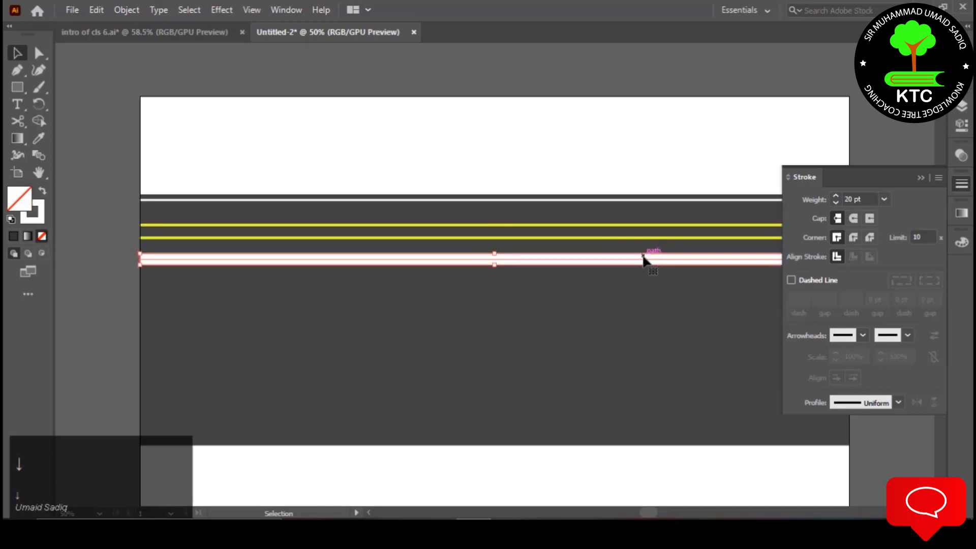
{"action": "left_click", "coordinate": [919, 178]}
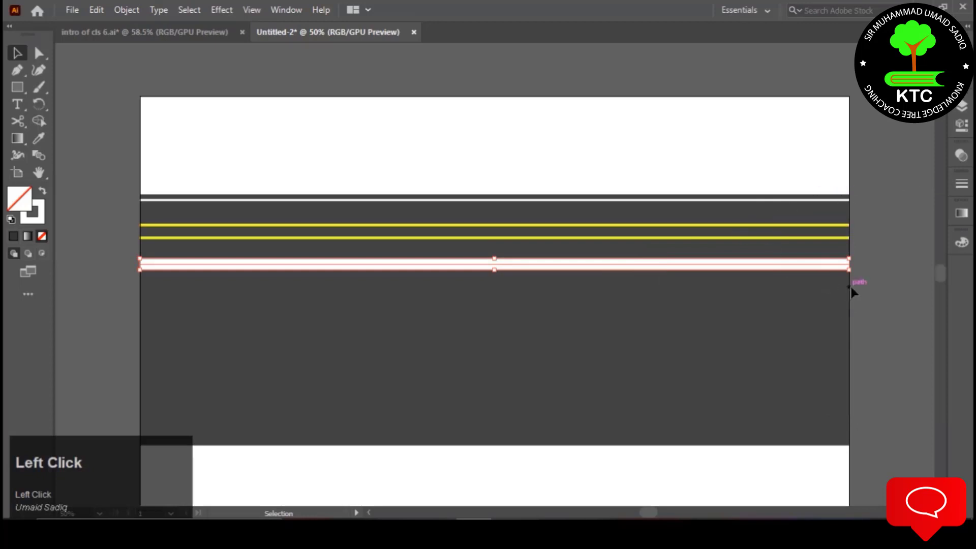
{"action": "left_click", "coordinate": [799, 315]}
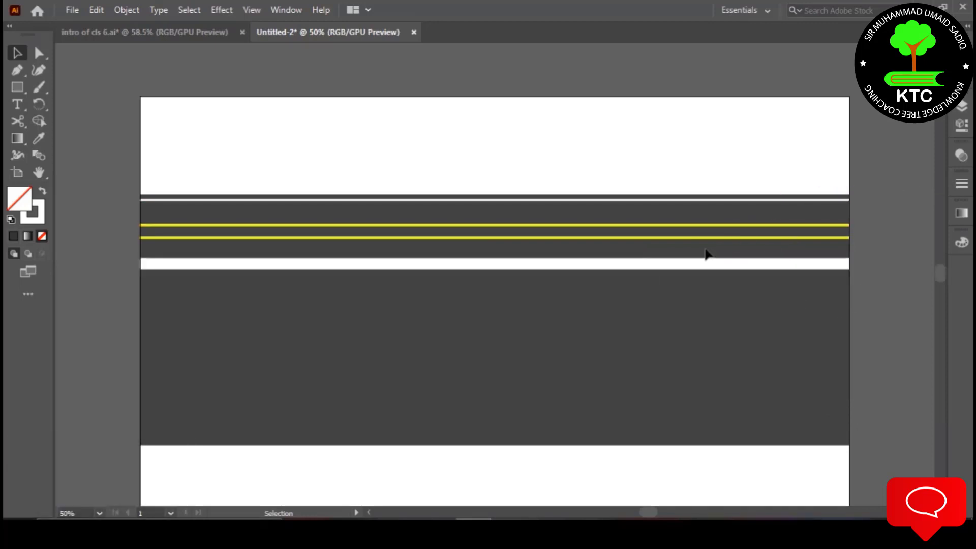
{"action": "left_click", "coordinate": [641, 341]}
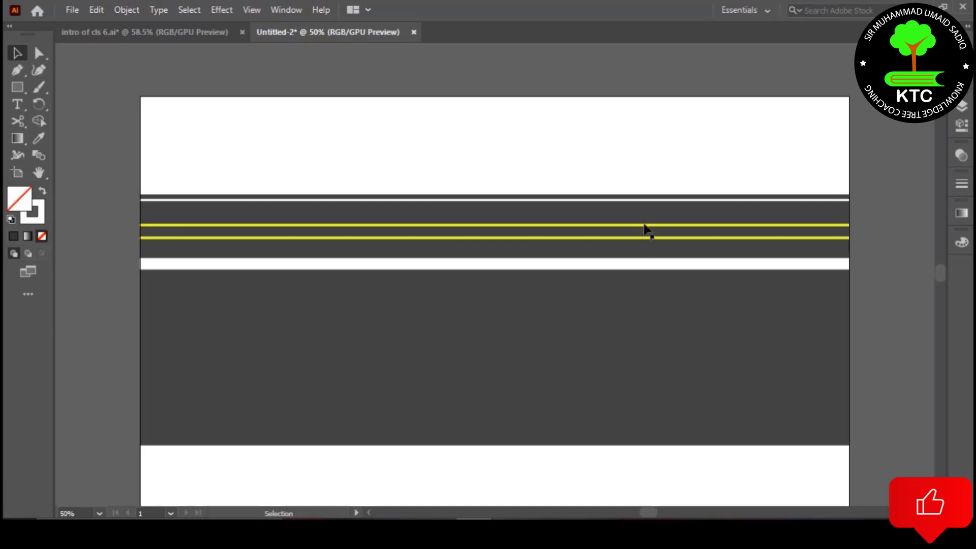
- Duplicate the uppermost white line to positions just above and just below the thick white band
{"action": "left_click", "coordinate": [646, 202]}
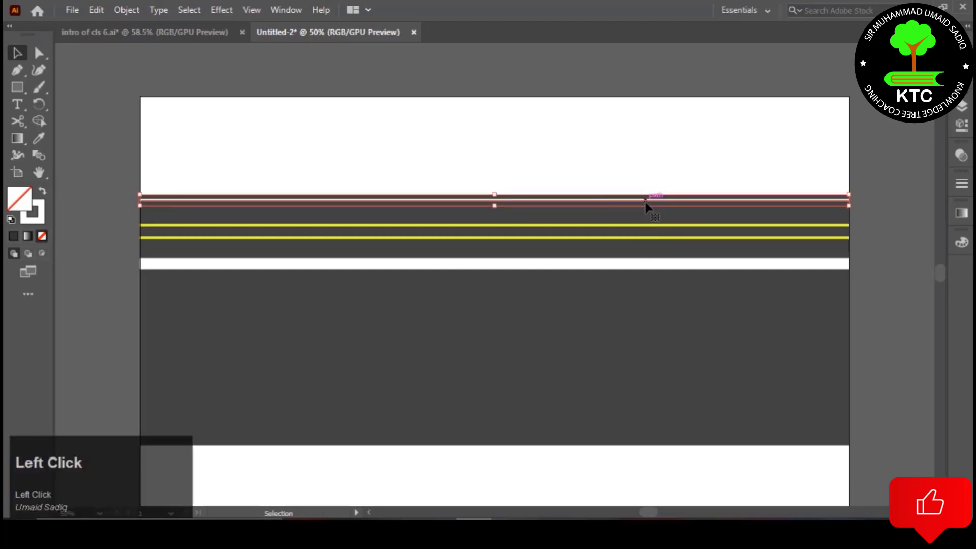
{"action": "left_click_drag", "start_coordinate": [645, 203], "coordinate": [638, 279], "text": "alt"}
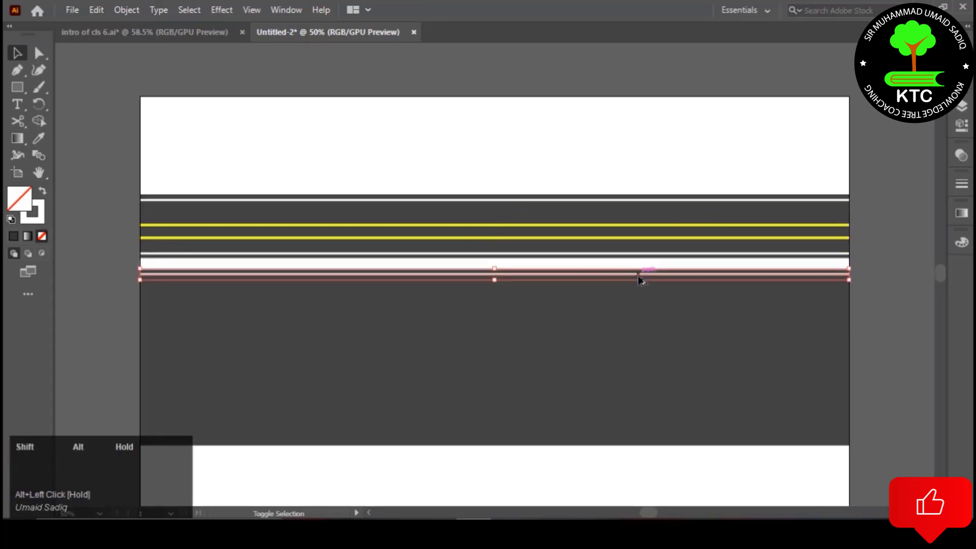
- Set the stroke weight of the two thin white lines bordering the thick band to 1 pt and deselect them
{"action": "left_click", "coordinate": [667, 261]}
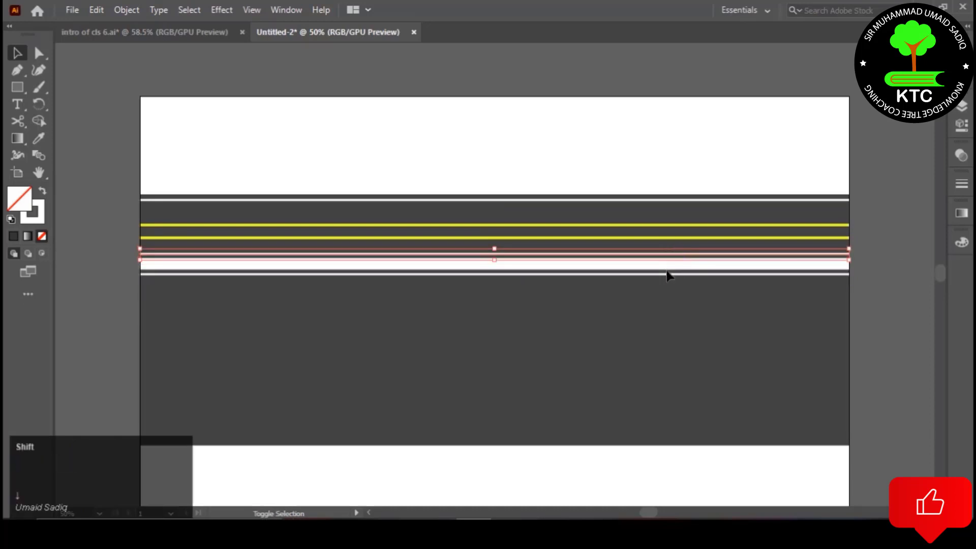
{"action": "left_click", "coordinate": [666, 275], "text": "shift"}
{"action": "left_click", "coordinate": [667, 274], "text": "shift"}
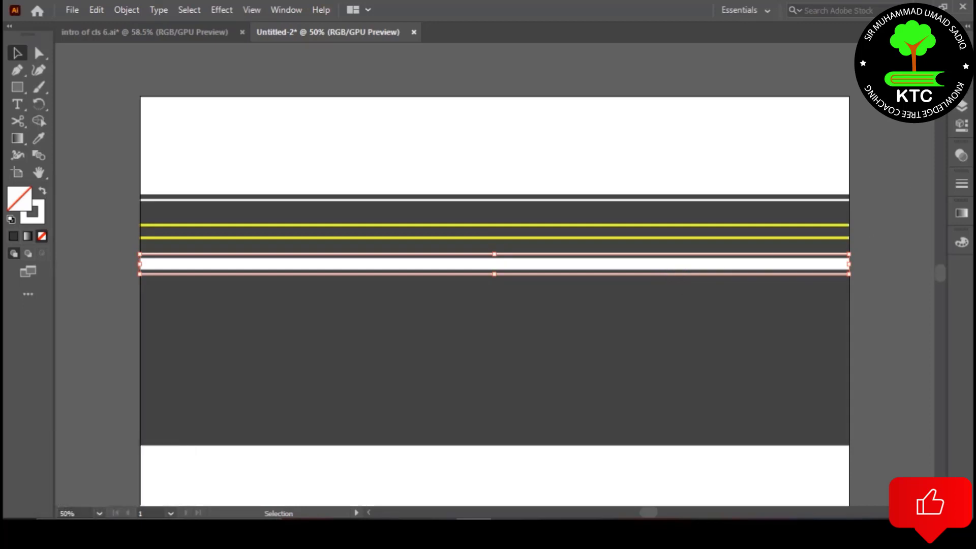
{"action": "key", "text": "ctrl+F10"}
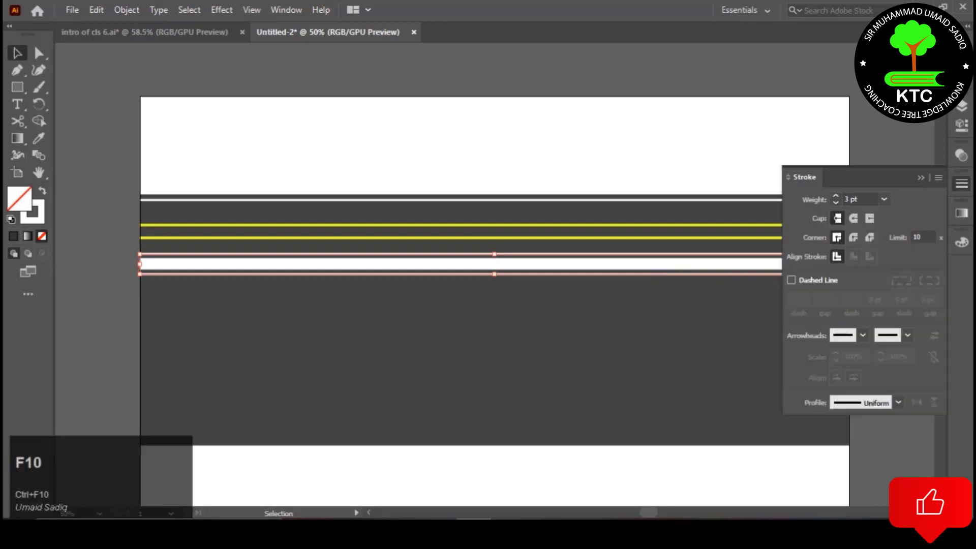
{"action": "left_click", "coordinate": [833, 202]}
{"action": "left_click", "coordinate": [833, 201]}
{"action": "left_click", "coordinate": [833, 201]}
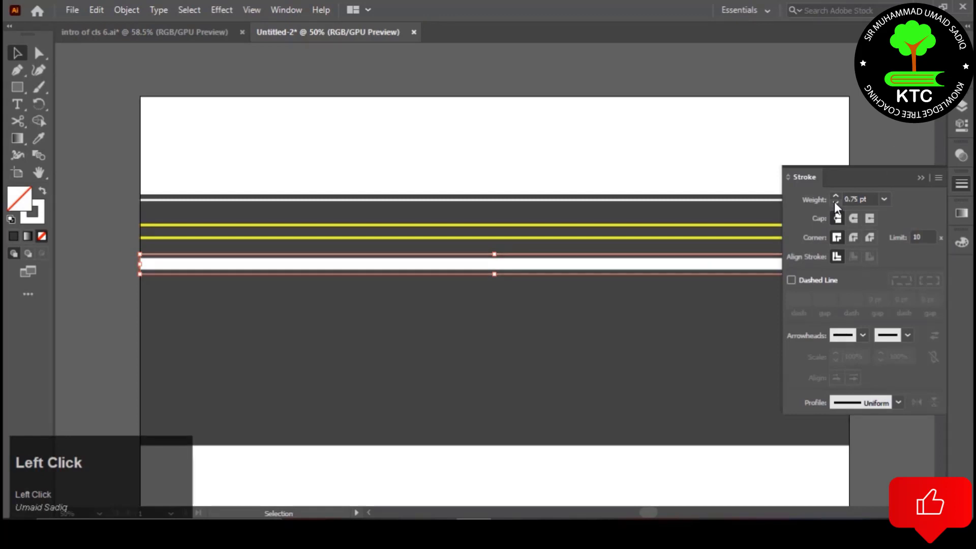
{"action": "left_click", "coordinate": [834, 201]}
{"action": "left_click", "coordinate": [834, 196]}
{"action": "left_click", "coordinate": [833, 196]}
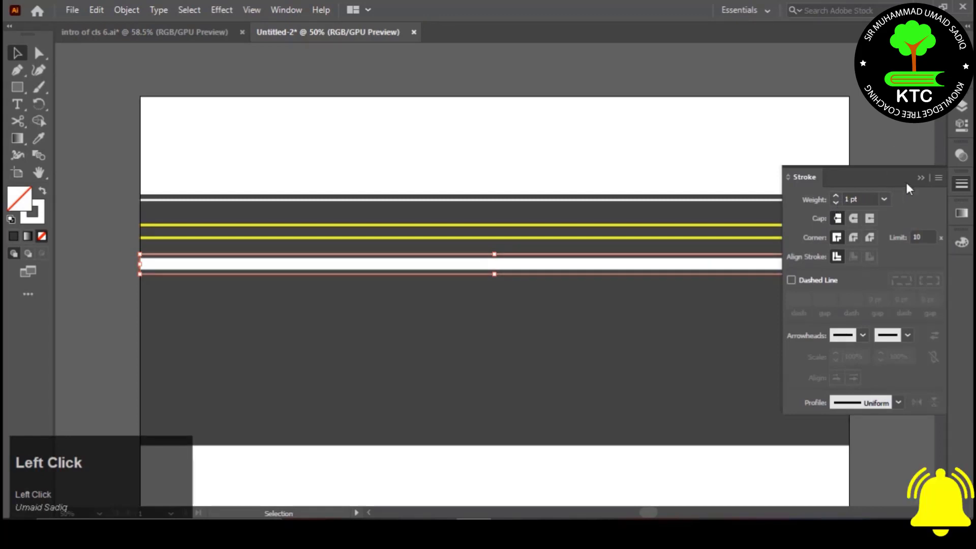
{"action": "left_click", "coordinate": [918, 178]}
{"action": "left_click", "coordinate": [886, 190]}
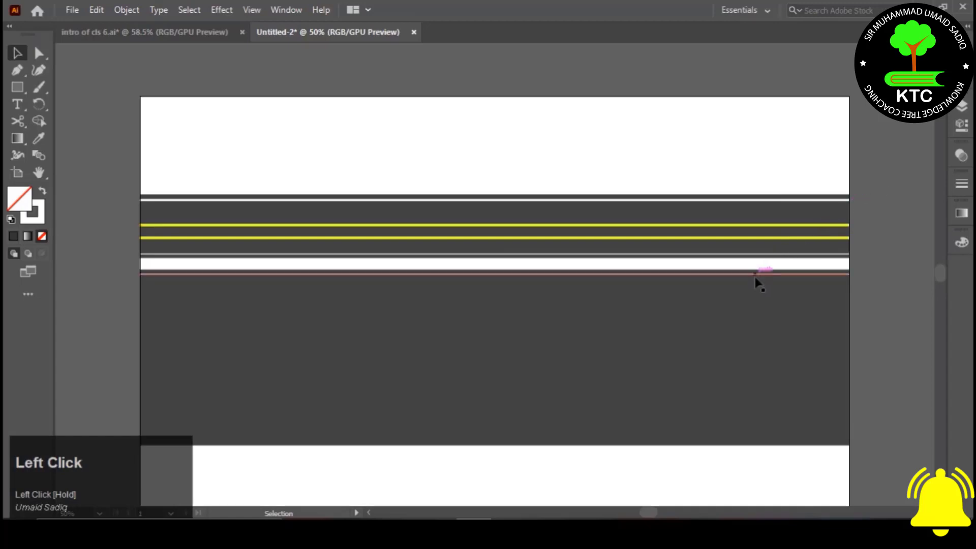
- Place a copy of the lower thin border line farther below the thick band and turn it into a dashed line
{"action": "left_click_drag", "start_coordinate": [754, 275], "coordinate": [758, 308]}
{"action": "key", "text": "ctrl+F10"}
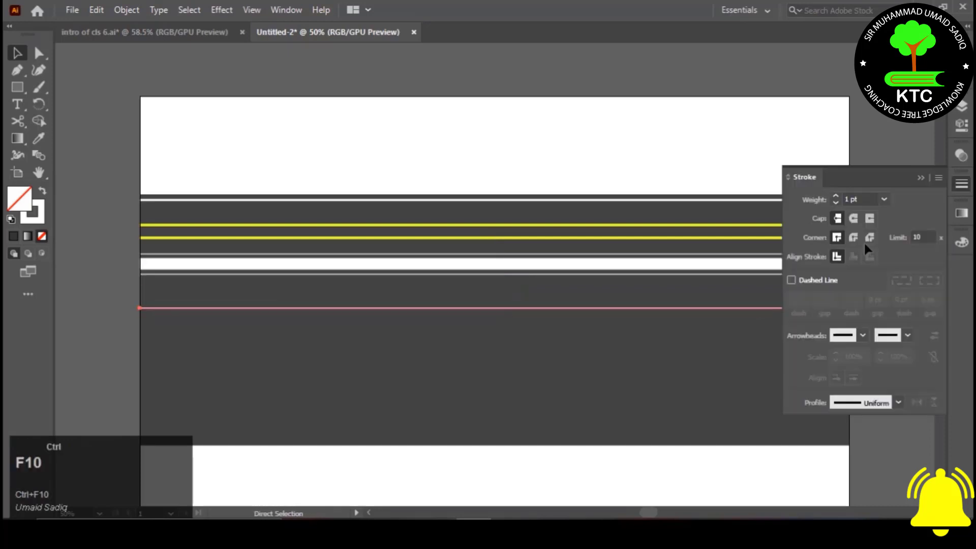
{"action": "left_click", "coordinate": [794, 281]}
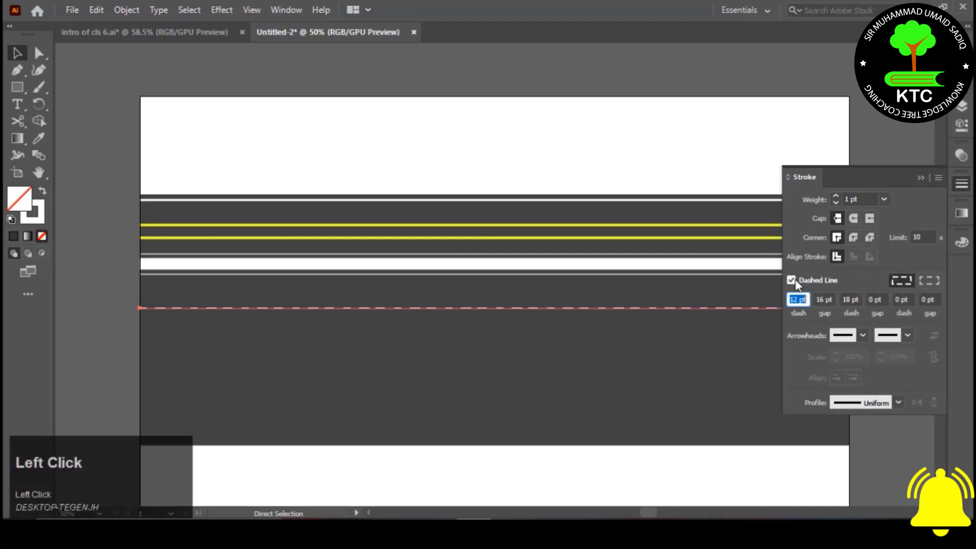
{"action": "left_click", "coordinate": [920, 178]}
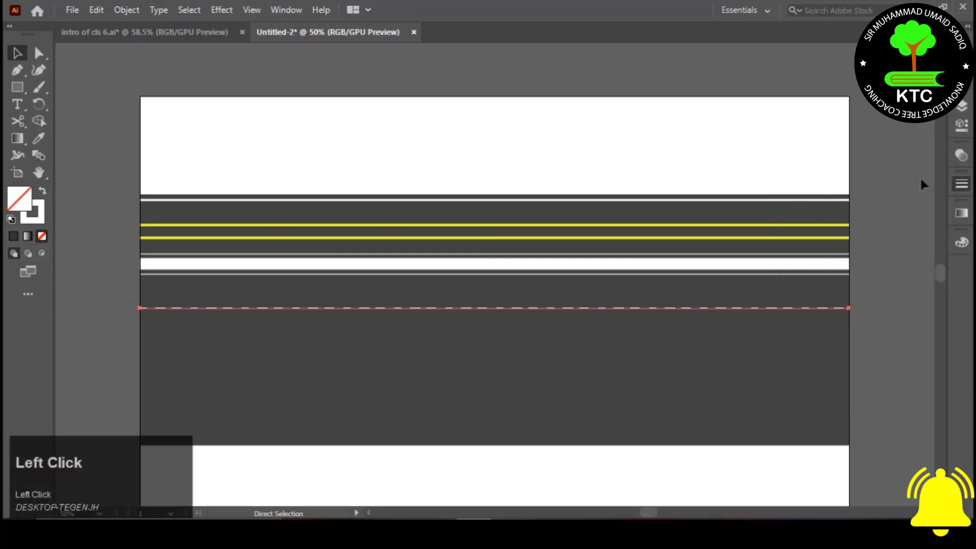
{"action": "left_click", "coordinate": [767, 161]}
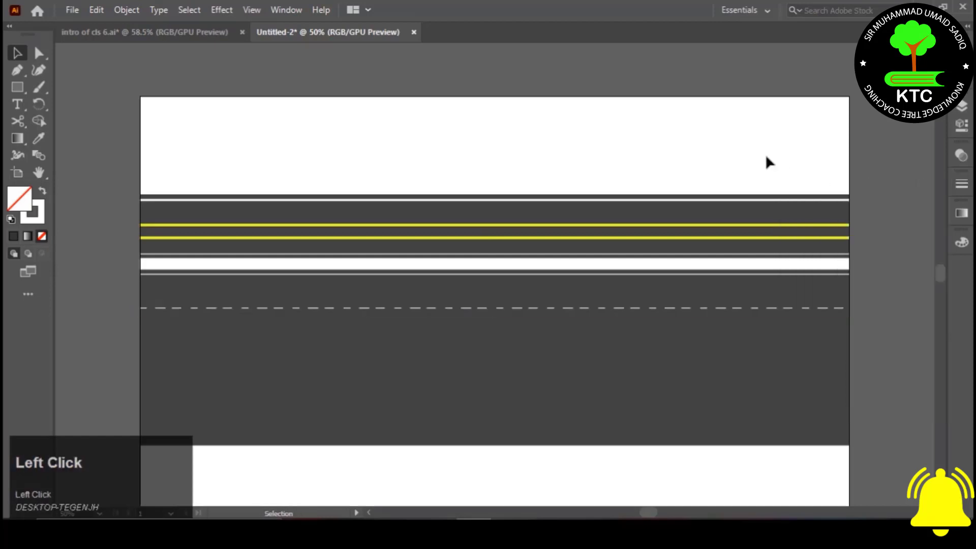
- Thicken the dashed white line's stroke and nudge the line slightly up toward the thick band
{"action": "left_click", "coordinate": [673, 308]}
{"action": "key", "text": "ctrl+F10"}
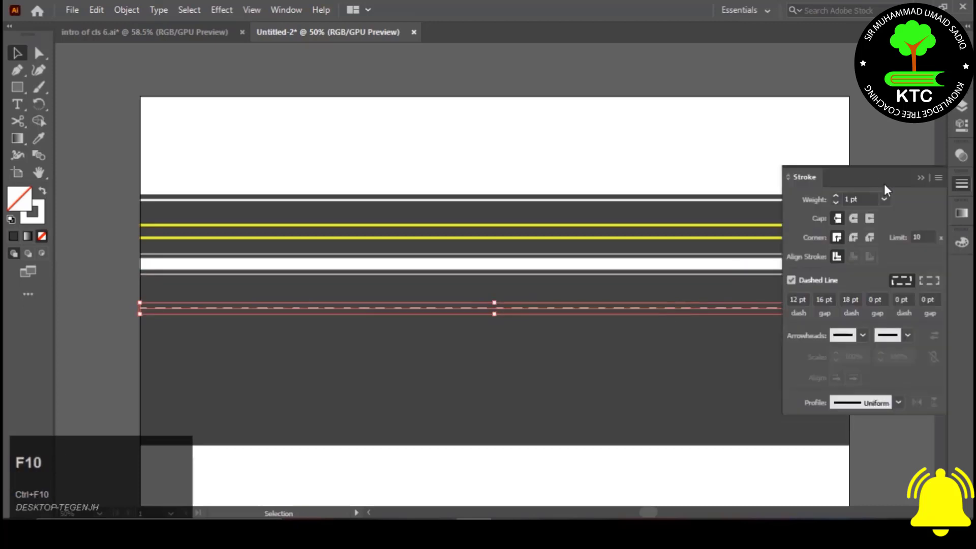
{"action": "left_click", "coordinate": [835, 196]}
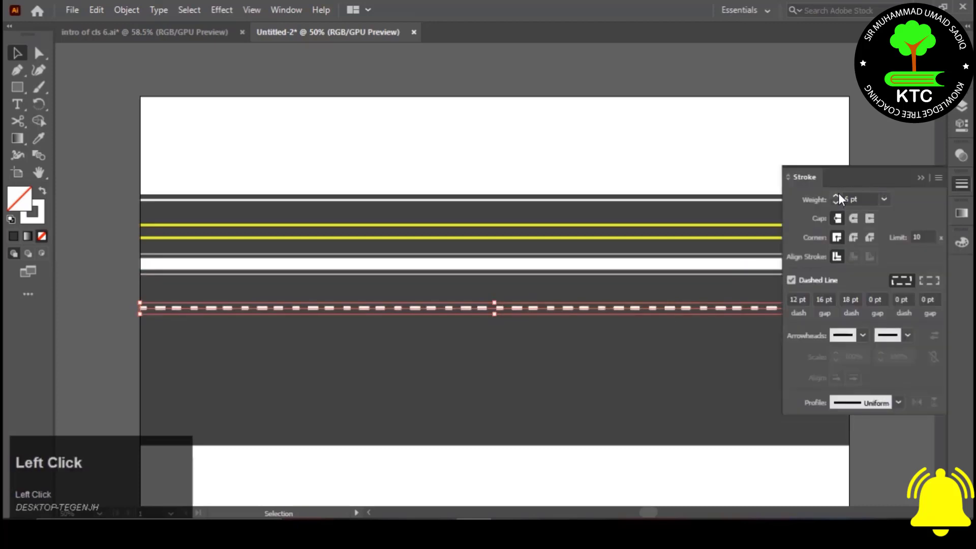
{"action": "left_click", "coordinate": [920, 177]}
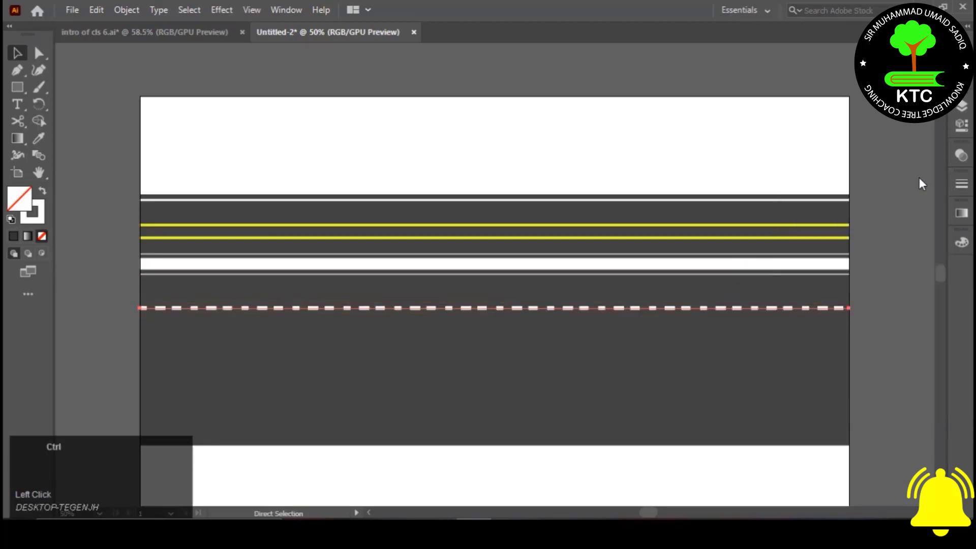
{"action": "key", "text": "ctrl+z"}
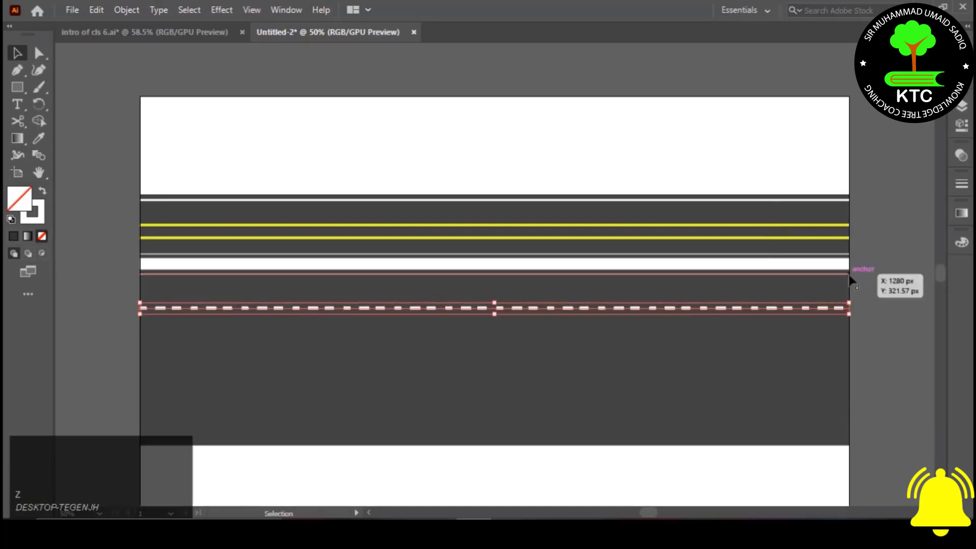
{"action": "key", "text": "Up"}
{"action": "key", "text": "Up"}
{"action": "key", "text": "Up"}
{"action": "key", "text": "Up"}
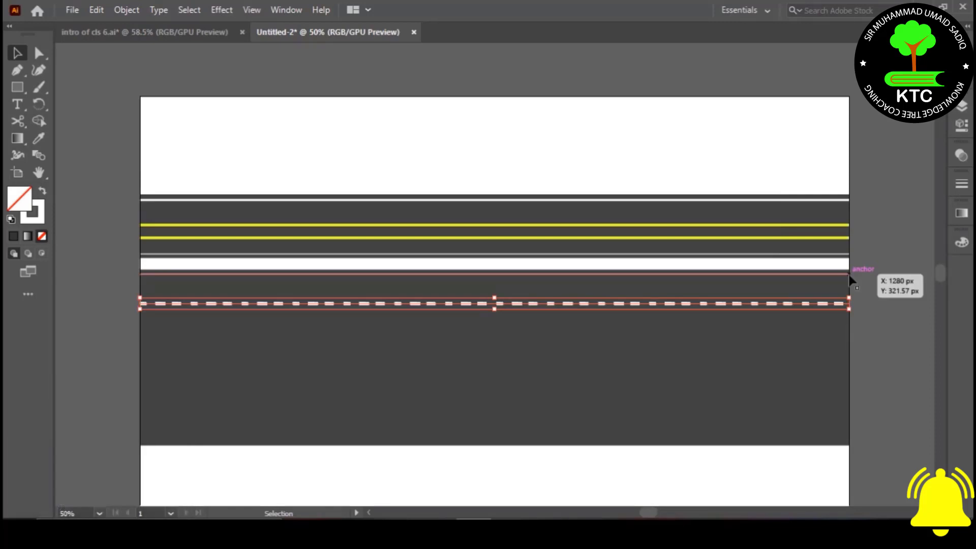
{"action": "left_click", "coordinate": [753, 258]}
{"action": "left_click", "coordinate": [751, 272], "text": "shift"}
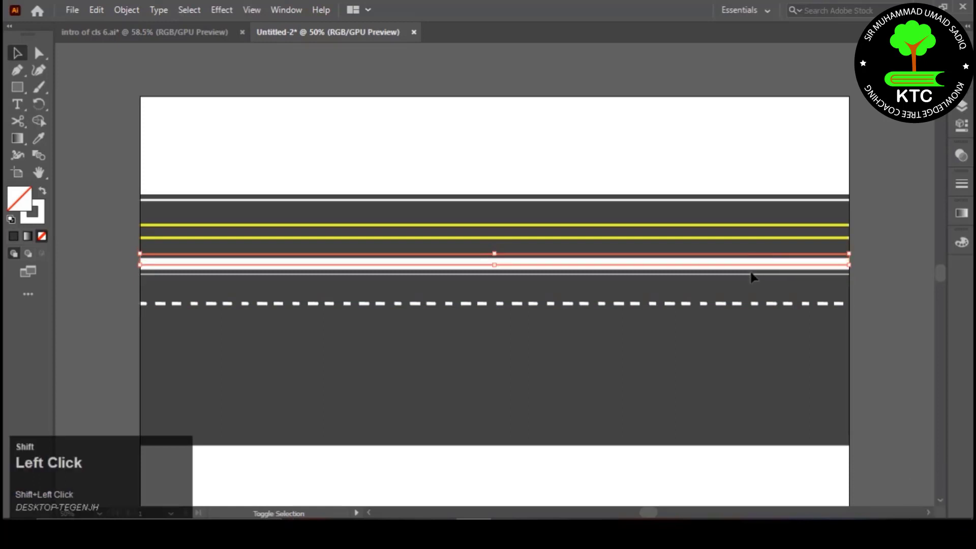
{"action": "left_click_drag", "start_coordinate": [748, 255], "coordinate": [734, 346]}
{"action": "left_click", "coordinate": [732, 255]}
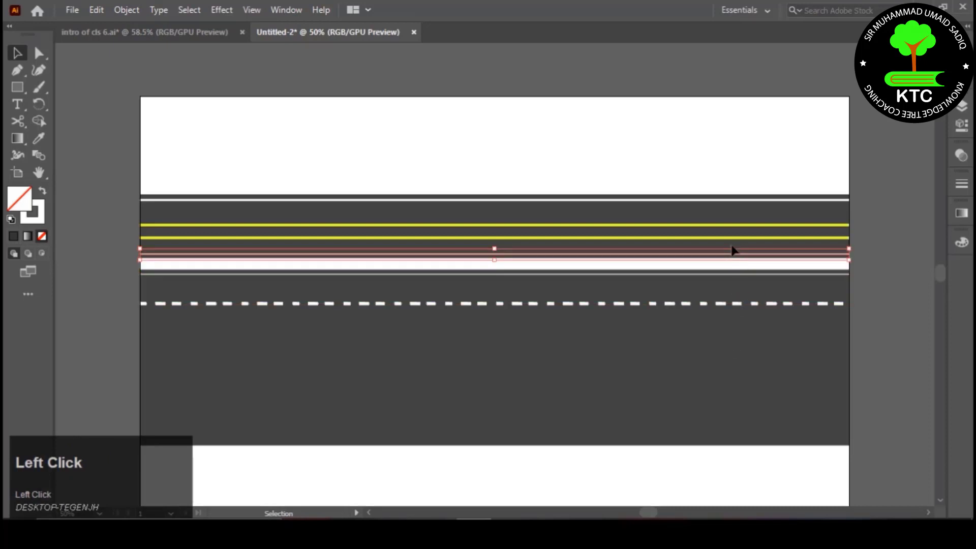
{"action": "left_click_drag", "start_coordinate": [733, 265], "coordinate": [718, 313]}
{"action": "key", "text": "ctrl+z"}
{"action": "left_click", "coordinate": [717, 285]}
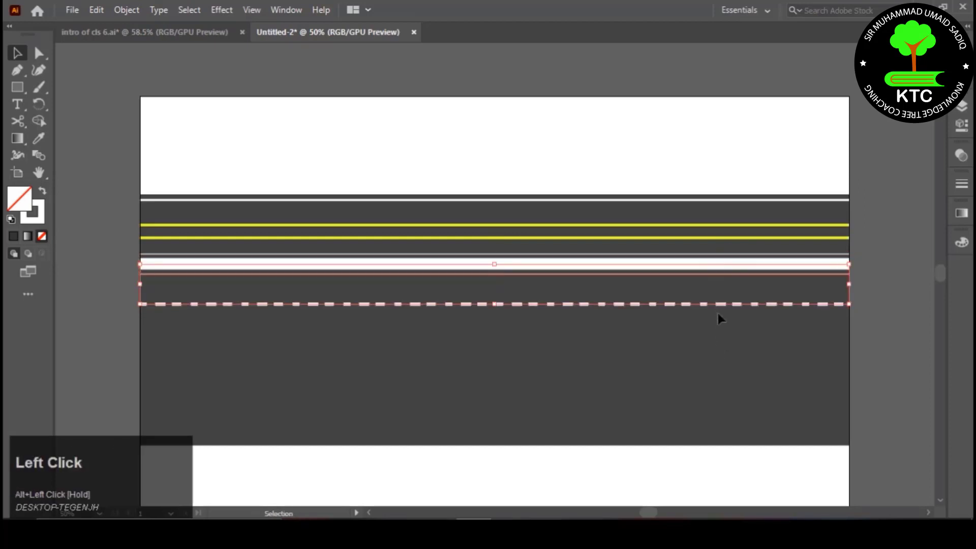
{"action": "key", "text": "ctrl+z"}
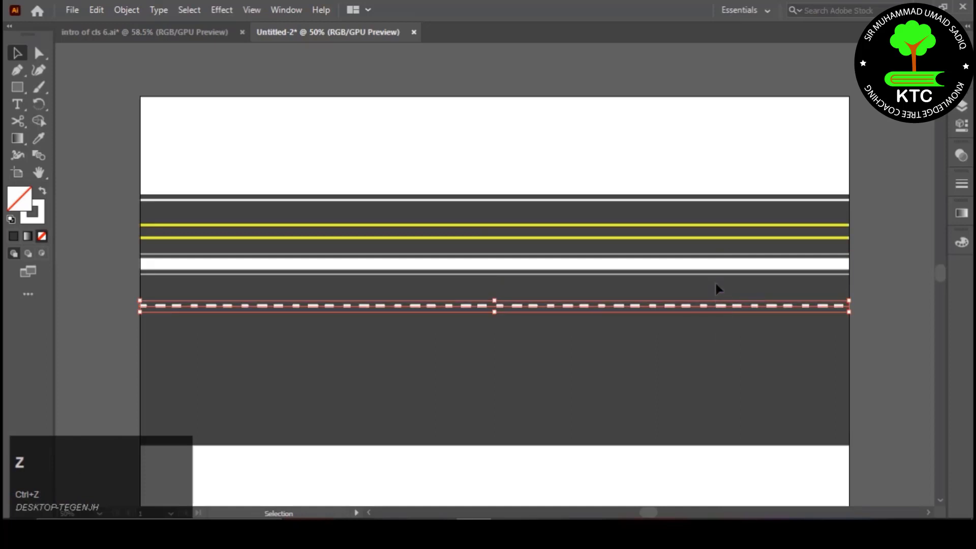
- Select the thick white band with its two thin border lines and duplicate them below the dashed line
{"action": "left_click", "coordinate": [716, 287]}
{"action": "left_click_drag", "start_coordinate": [716, 255], "coordinate": [715, 255]}
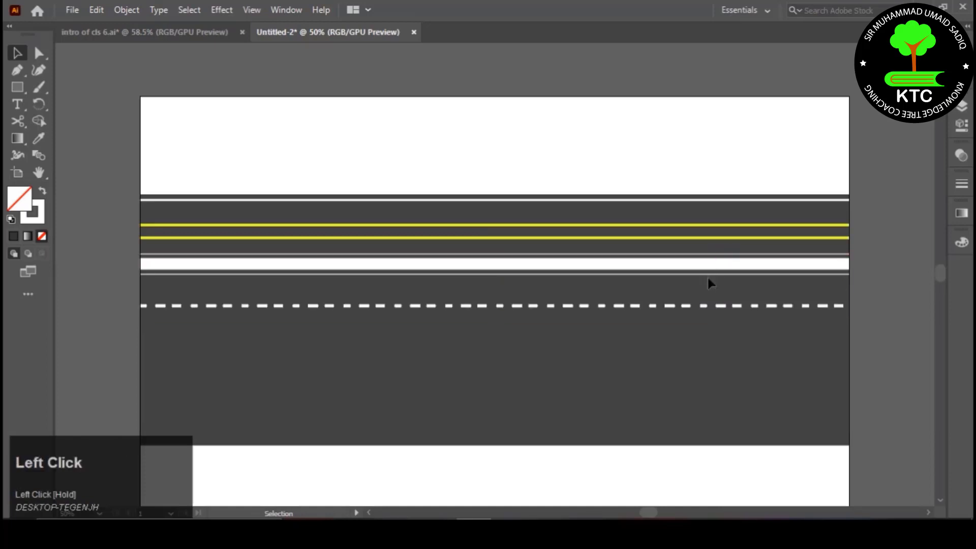
{"action": "left_click", "coordinate": [709, 261]}
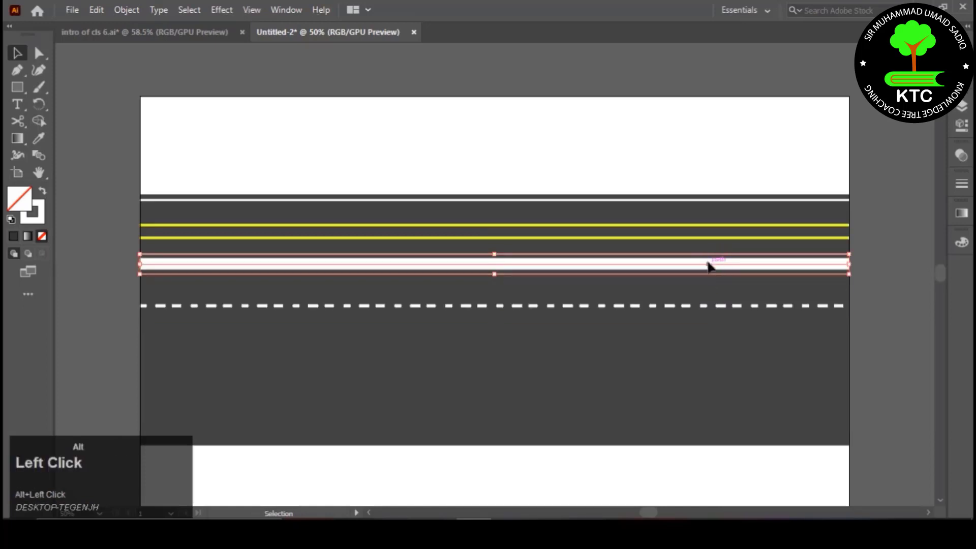
{"action": "left_click_drag", "start_coordinate": [707, 266], "coordinate": [715, 342]}
{"action": "left_click", "coordinate": [698, 333]}
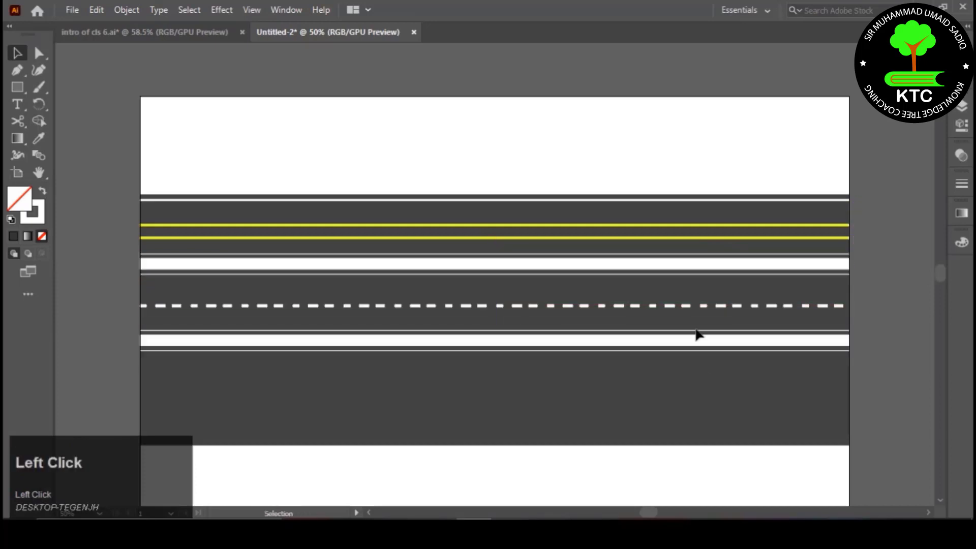
- Copy the top solid white line below the second thick band, and place another copy of the thick band with its thin borders beneath it
{"action": "left_click_drag", "start_coordinate": [671, 199], "coordinate": [671, 377]}
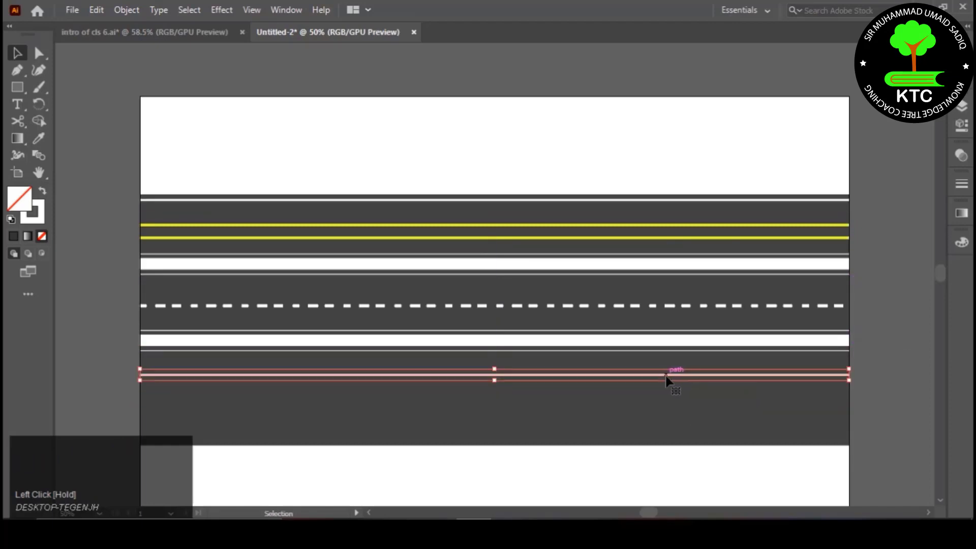
{"action": "key", "text": "Up"}
{"action": "key", "text": "Up"}
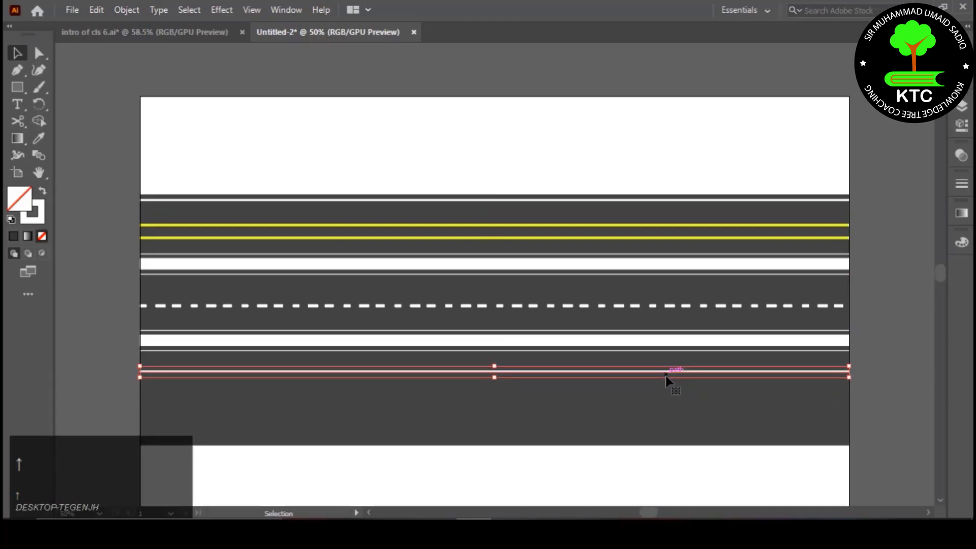
{"action": "left_click", "coordinate": [892, 335]}
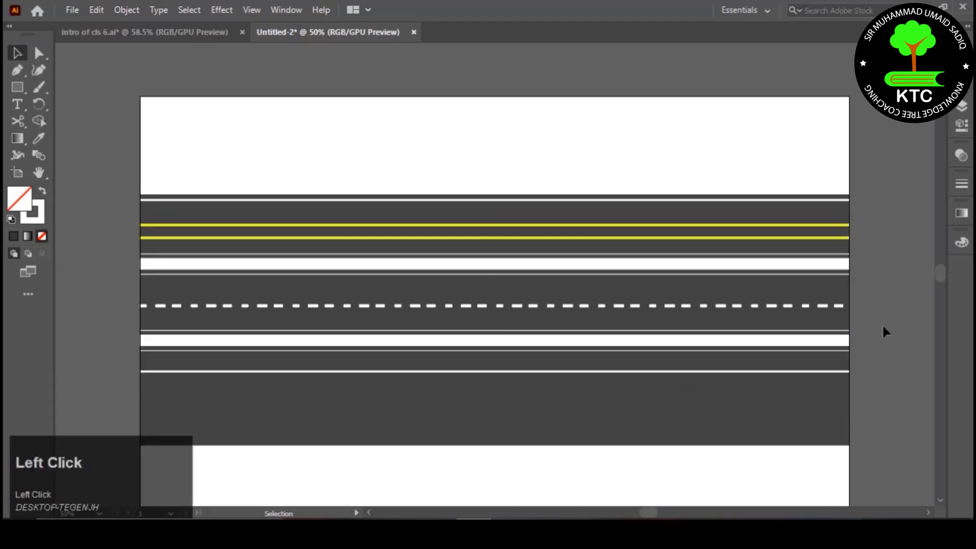
{"action": "left_click_drag", "start_coordinate": [766, 282], "coordinate": [768, 408]}
{"action": "left_click", "coordinate": [908, 403]}
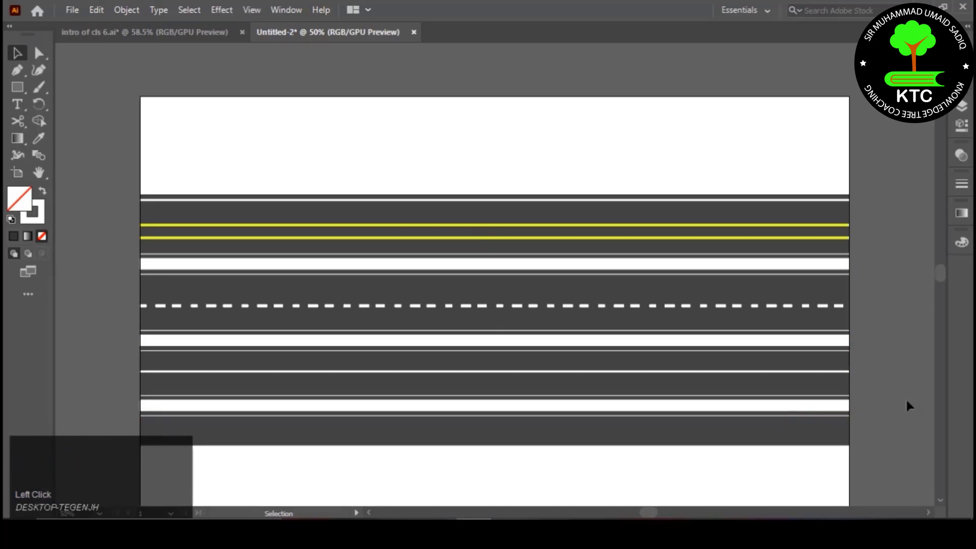
- Place a copy of the dashed white line below the lowest thick band, nudge it slightly down and deselect it
{"action": "left_click_drag", "start_coordinate": [732, 310], "coordinate": [732, 436]}
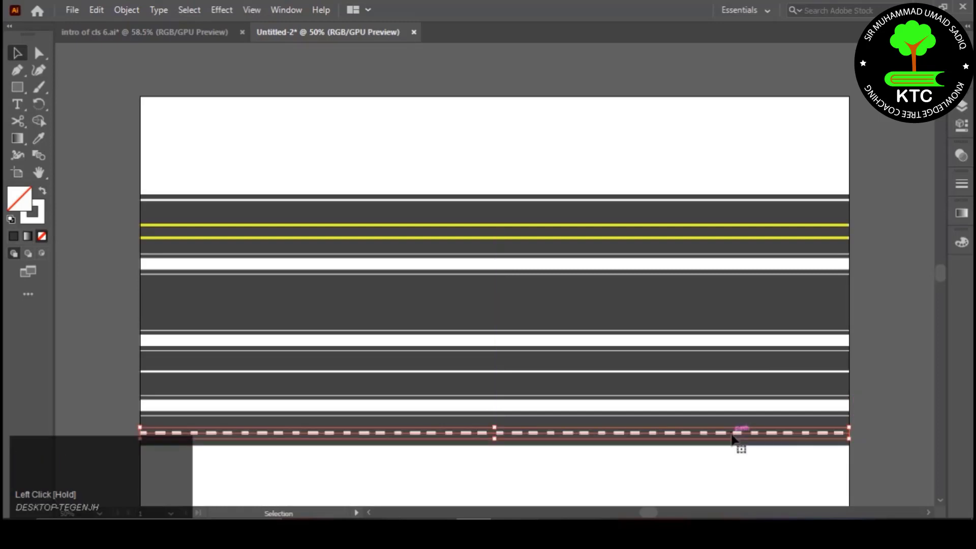
{"action": "key", "text": "ctrl+z"}
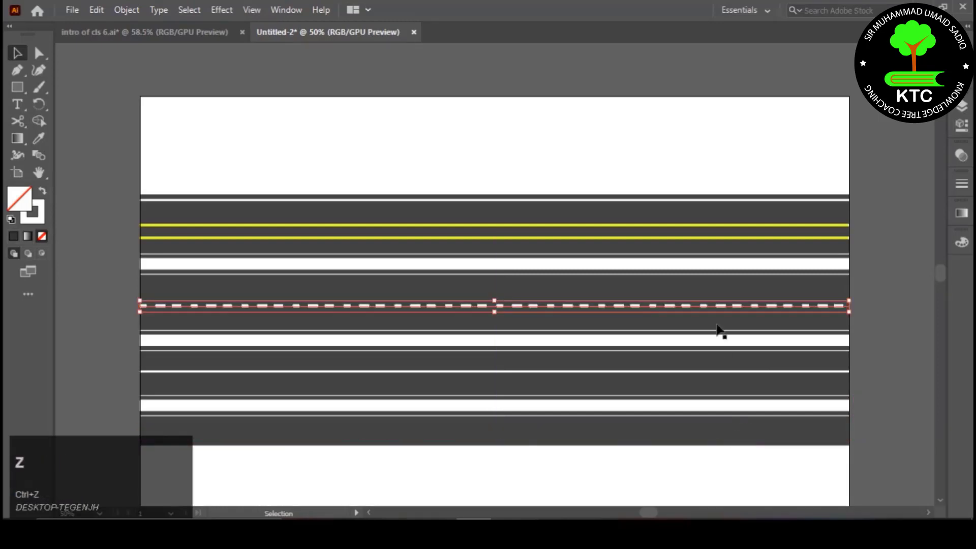
{"action": "left_click_drag", "start_coordinate": [710, 309], "coordinate": [711, 428]}
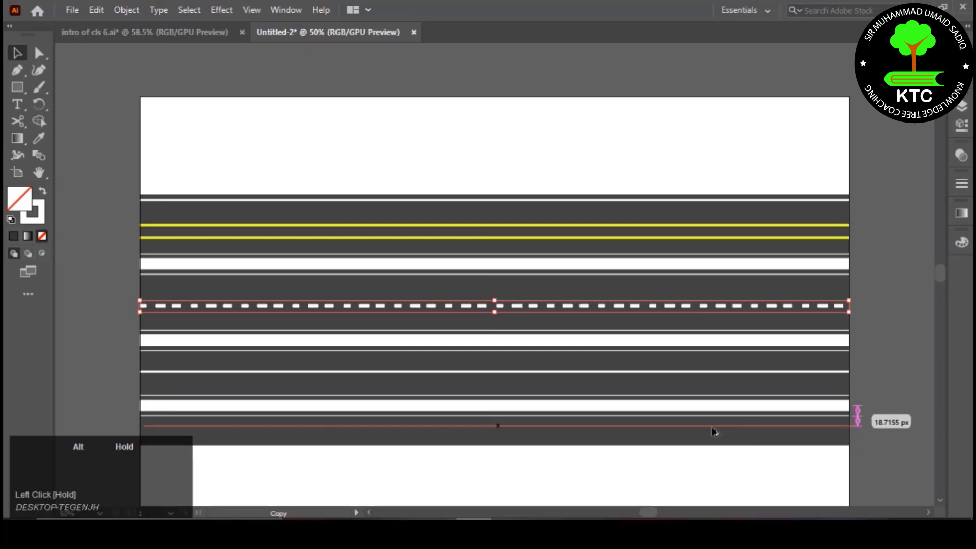
{"action": "left_click_drag", "start_coordinate": [711, 431], "coordinate": [712, 431], "text": "alt+shift"}
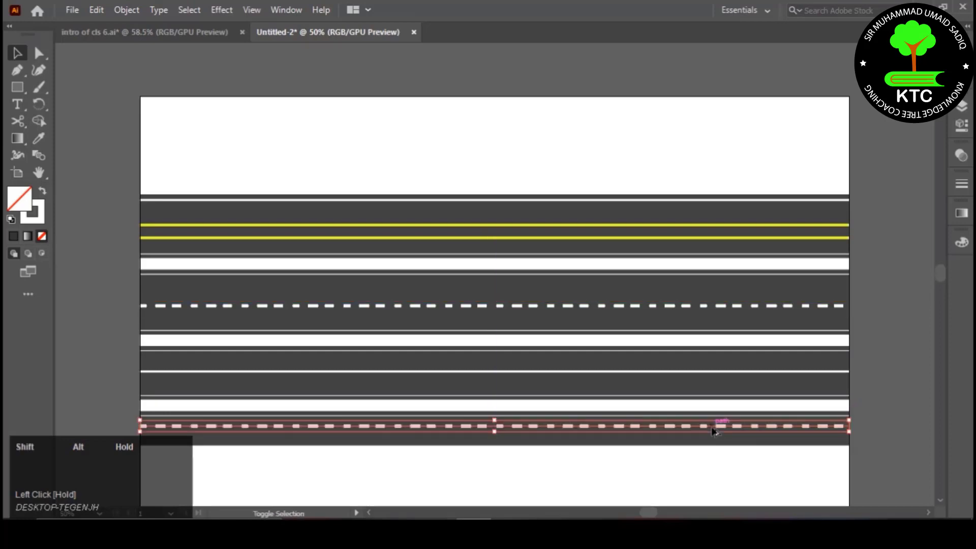
{"action": "key", "text": "Down"}
{"action": "key", "text": "Down"}
{"action": "key", "text": "Down"}
{"action": "key", "text": "Down"}
{"action": "key", "text": "Down"}
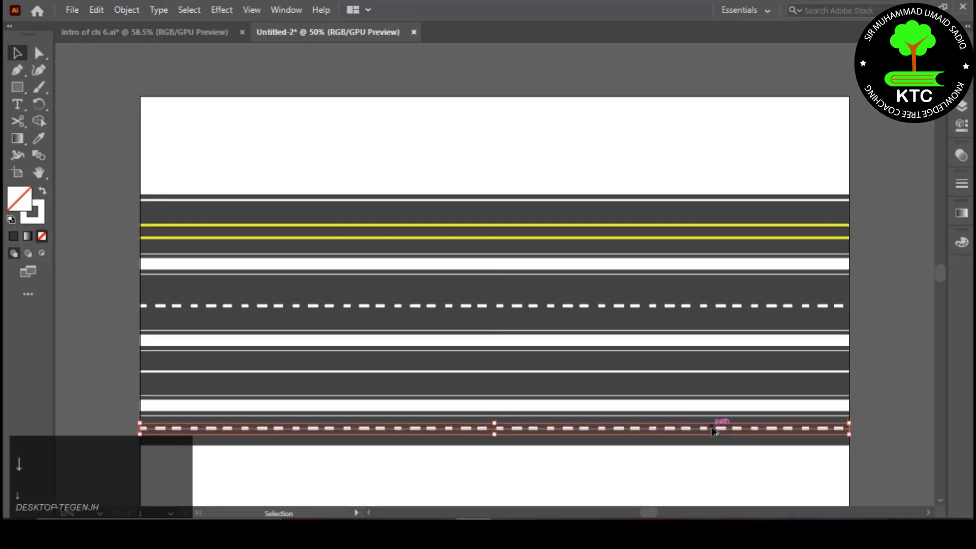
{"action": "left_click", "coordinate": [782, 382]}
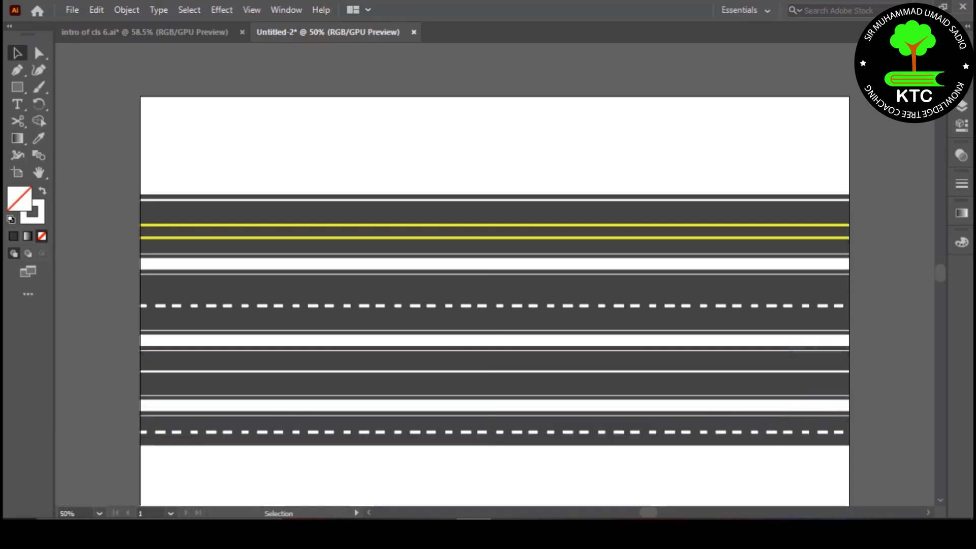
- Unlock Layer 1 and stretch the dark grey road rectangle's lower edge a little farther down
{"action": "left_click", "coordinate": [961, 105]}
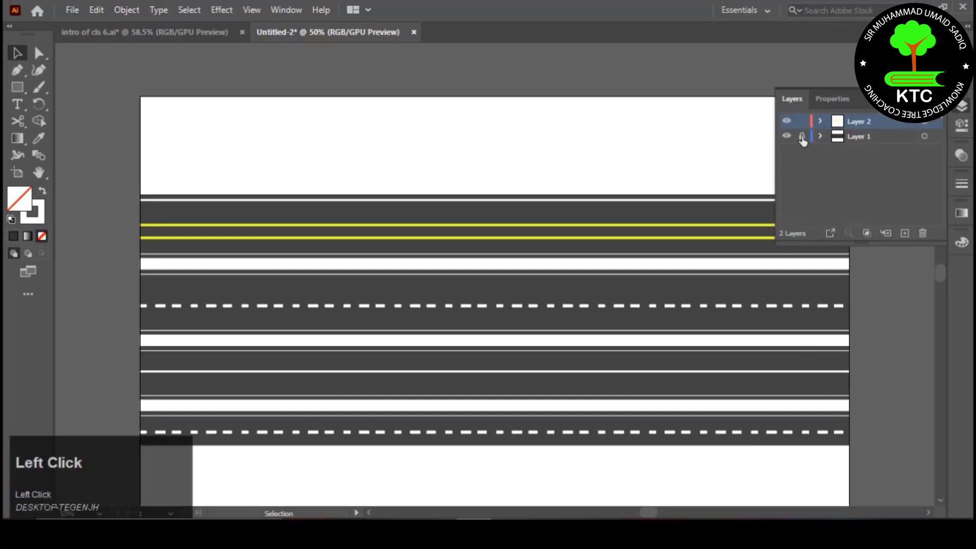
{"action": "left_click", "coordinate": [666, 393]}
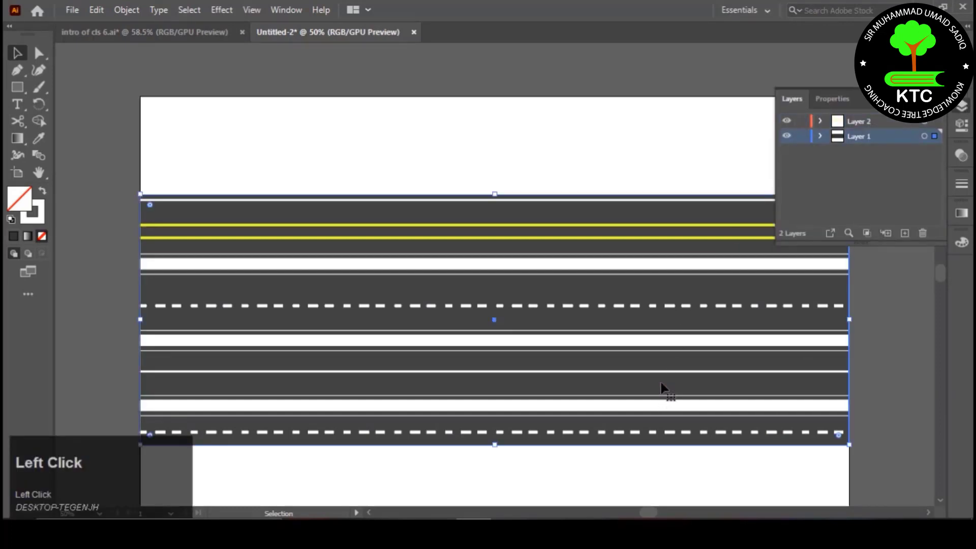
{"action": "left_click_drag", "start_coordinate": [496, 445], "coordinate": [501, 468]}
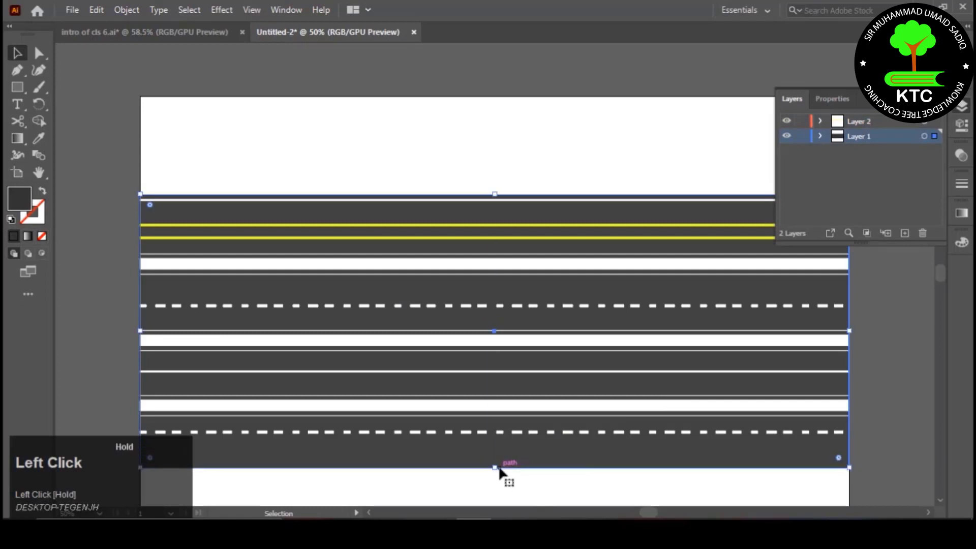
{"action": "left_click", "coordinate": [909, 365]}
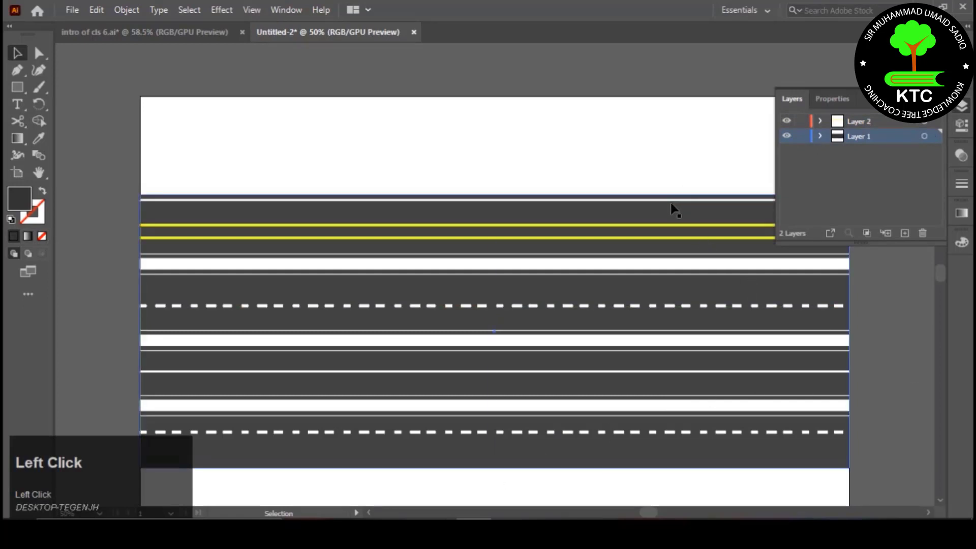
- Place a copy of the top solid white line just above the road rectangle's lower edge
{"action": "left_click", "coordinate": [672, 202]}
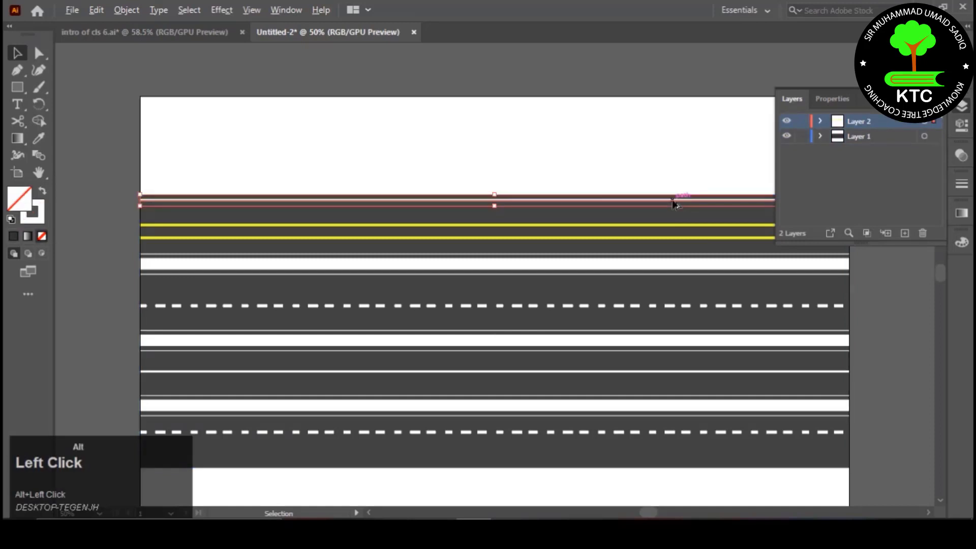
{"action": "left_click_drag", "start_coordinate": [672, 202], "coordinate": [693, 462]}
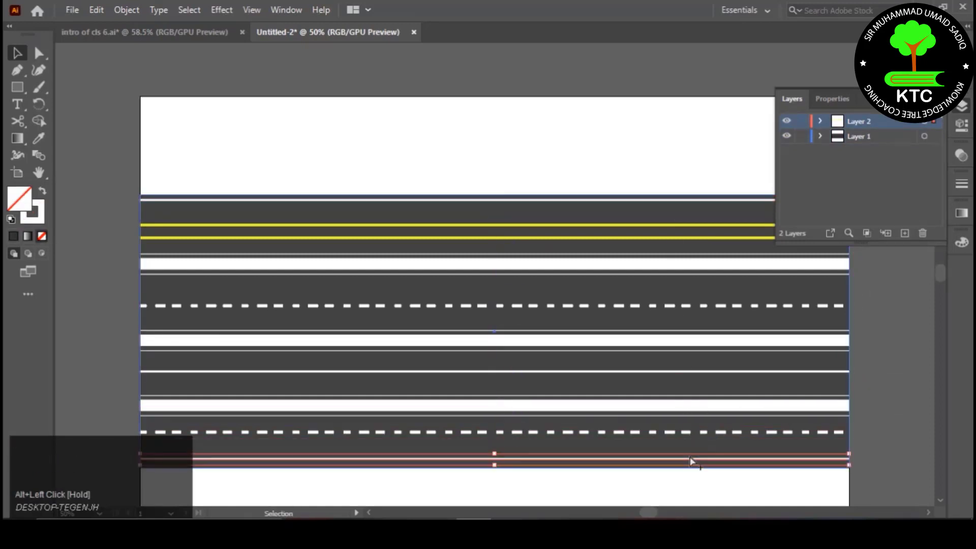
{"action": "left_click", "coordinate": [961, 105]}
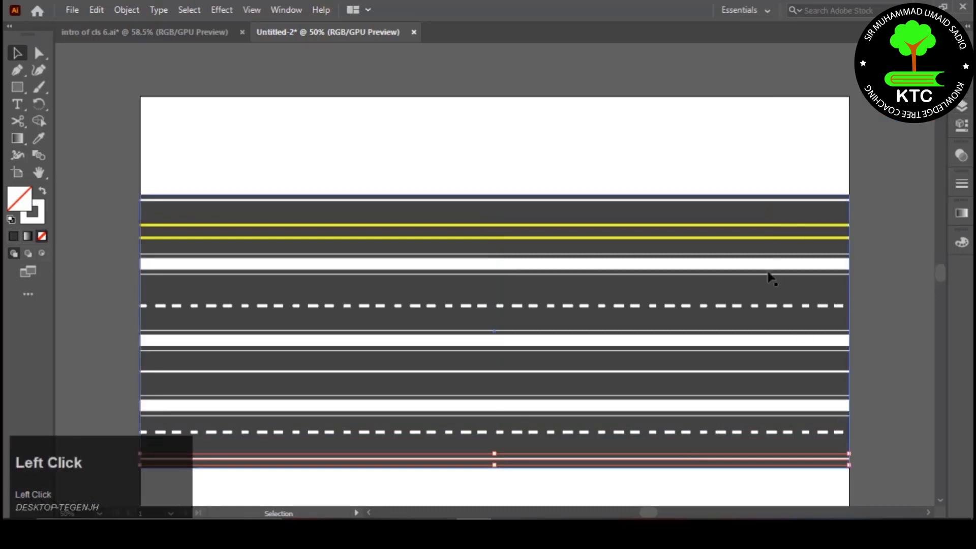
- Reduce the stroke weight of both dashed white lines together and deselect them
{"action": "left_click", "coordinate": [735, 433]}
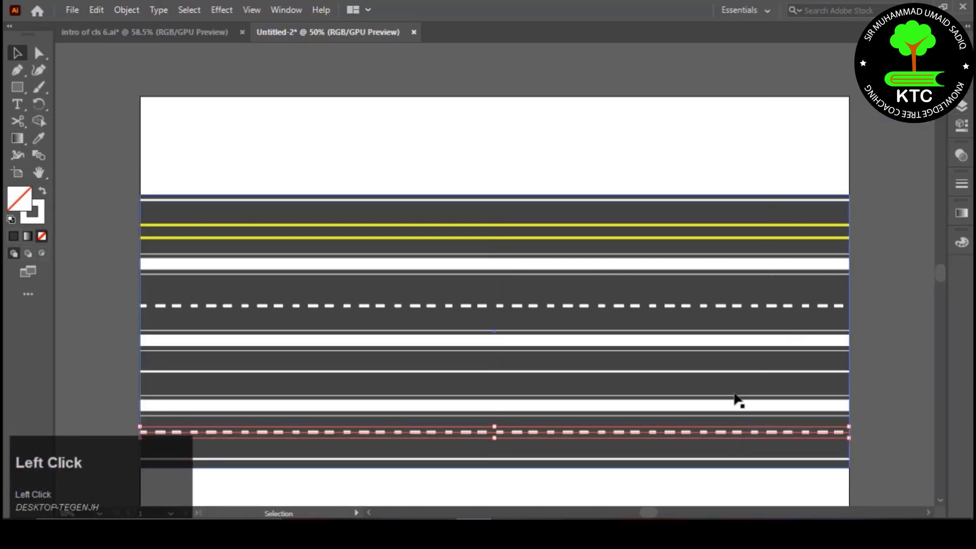
{"action": "left_click", "coordinate": [728, 306], "text": "shift"}
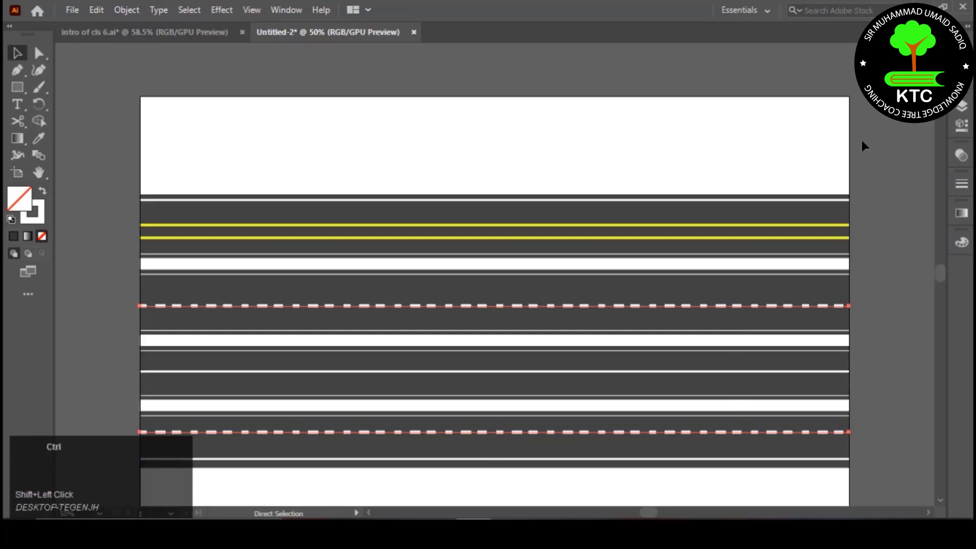
{"action": "key", "text": "ctrl+F10"}
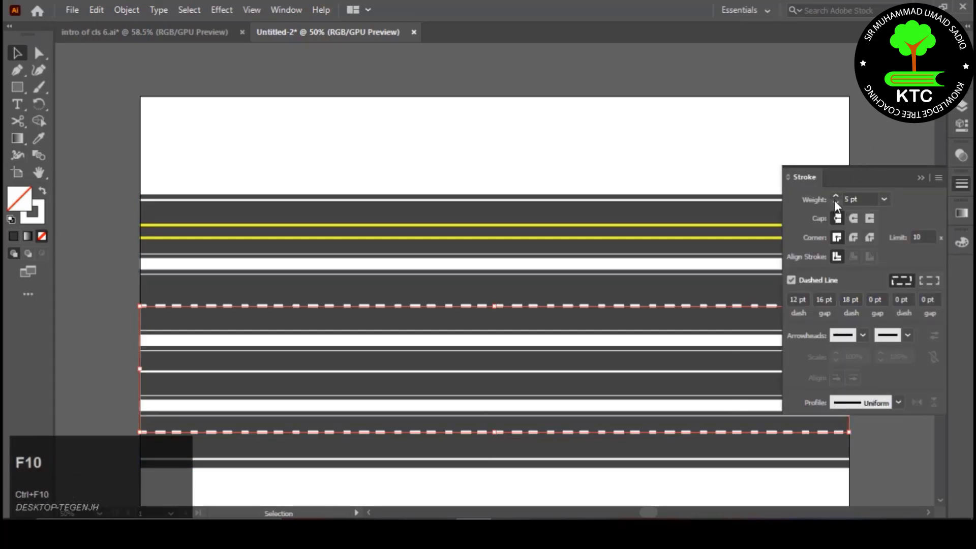
{"action": "left_click", "coordinate": [835, 202]}
{"action": "left_click", "coordinate": [835, 202]}
{"action": "left_click", "coordinate": [834, 202]}
{"action": "left_click", "coordinate": [834, 202]}
{"action": "left_click", "coordinate": [834, 196]}
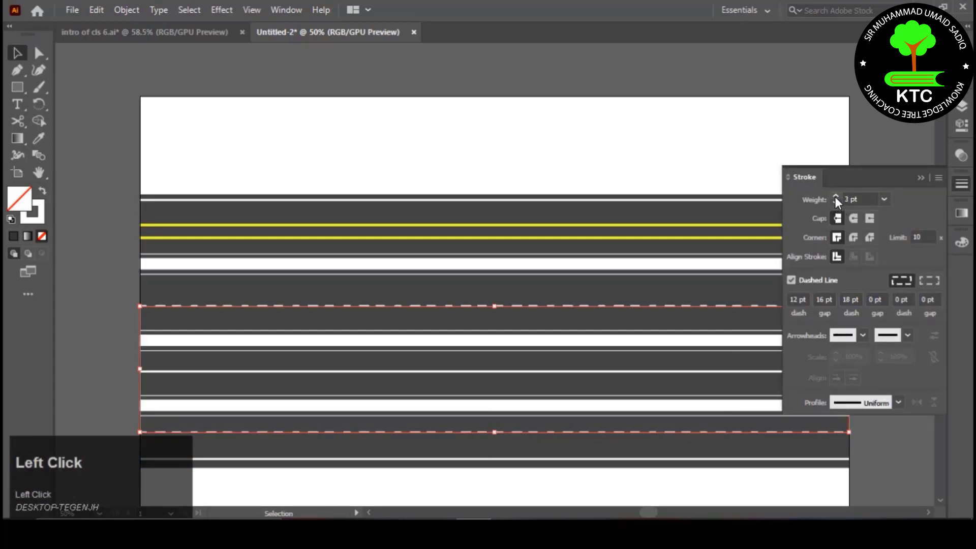
{"action": "left_click", "coordinate": [835, 196]}
{"action": "left_click", "coordinate": [916, 181]}
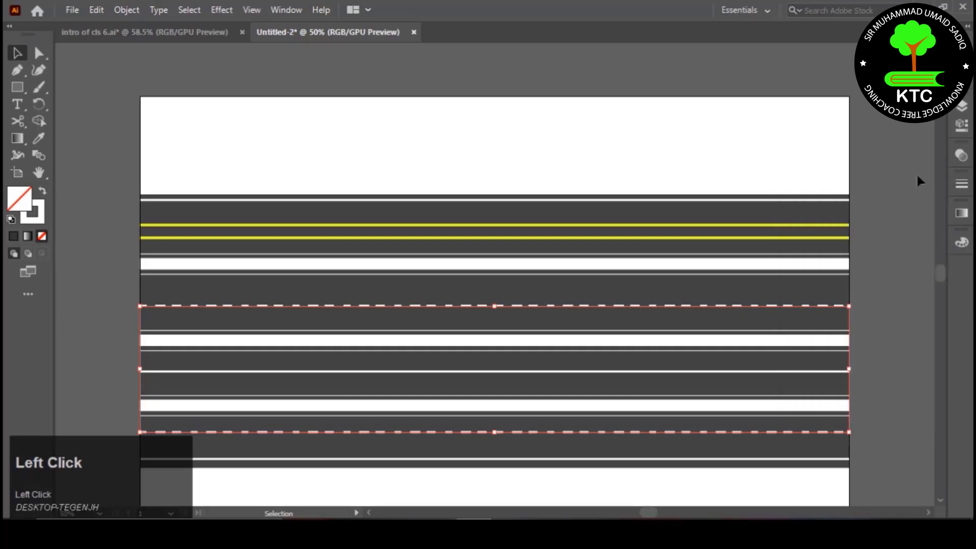
{"action": "left_click", "coordinate": [832, 137]}
- Change the road rectangle's fill to the darker, near-black colour #232122
{"action": "key", "text": "ctrl+0"}
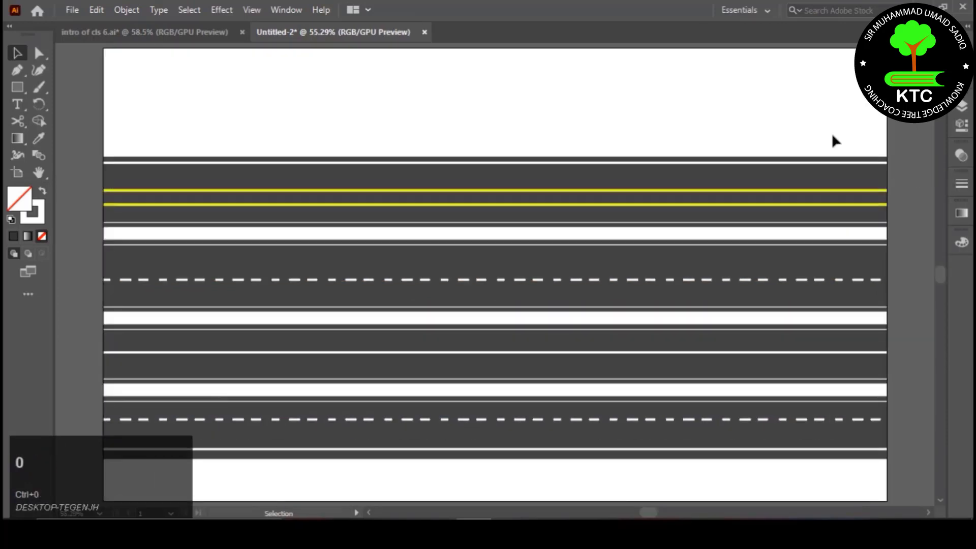
{"action": "left_click", "coordinate": [801, 127]}
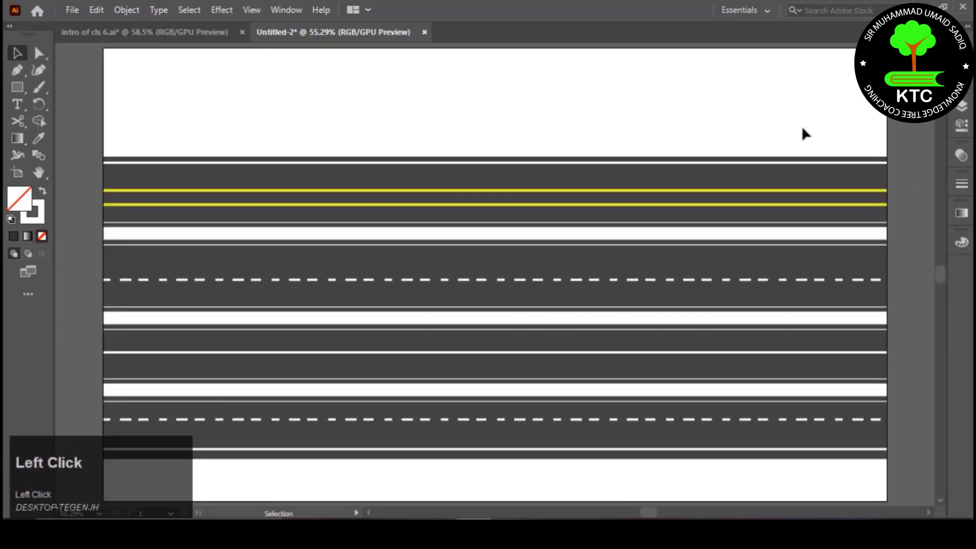
{"action": "left_click", "coordinate": [746, 175]}
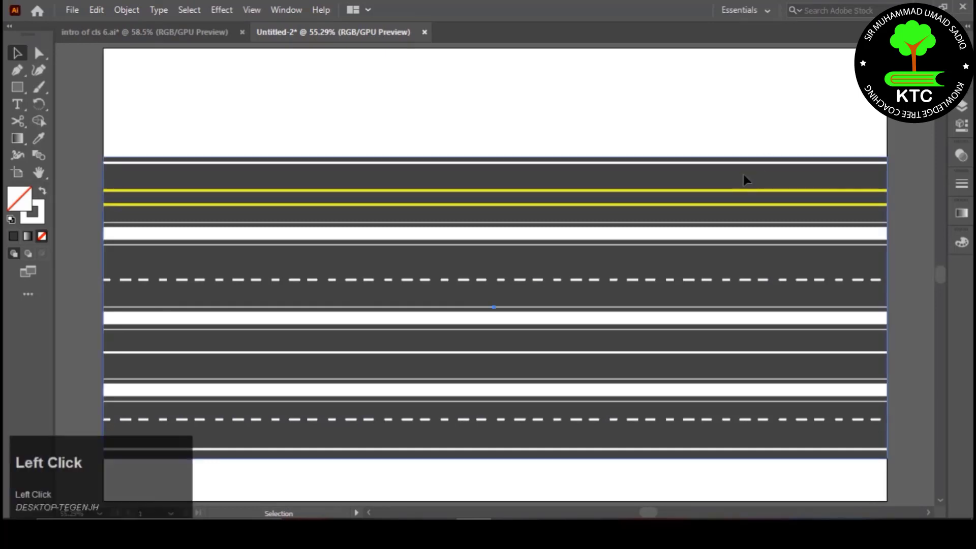
{"action": "double_click", "coordinate": [21, 202]}
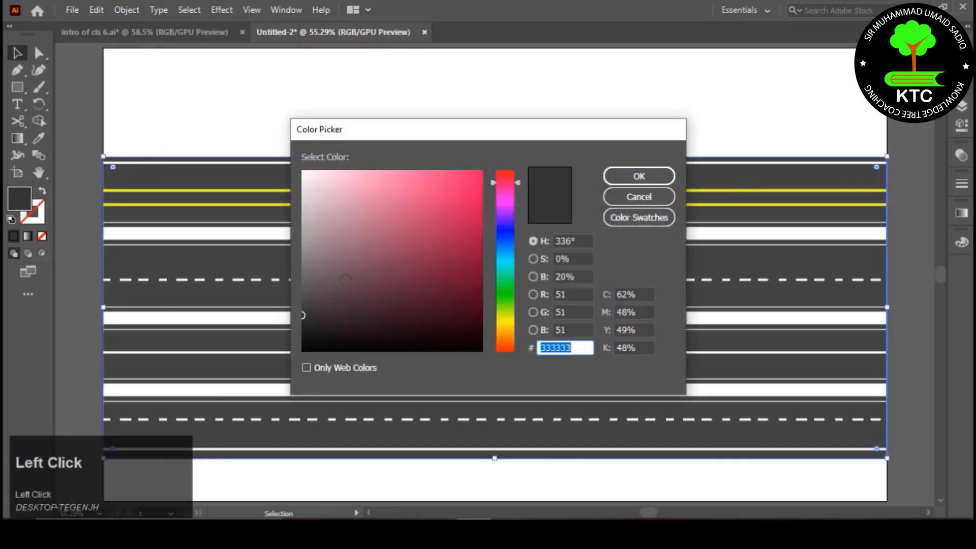
{"action": "left_click_drag", "start_coordinate": [303, 316], "coordinate": [313, 326]}
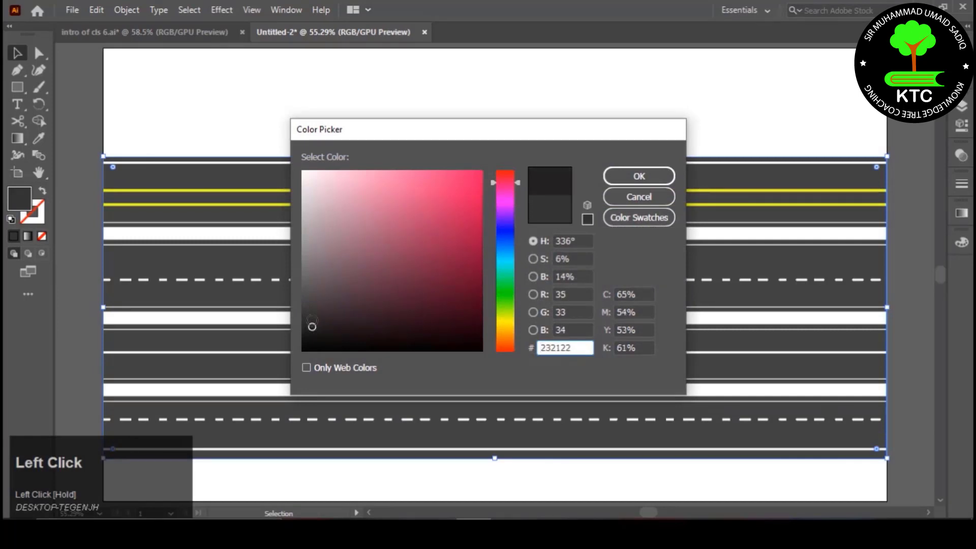
{"action": "key", "text": "Return"}
{"action": "left_click", "coordinate": [492, 106]}
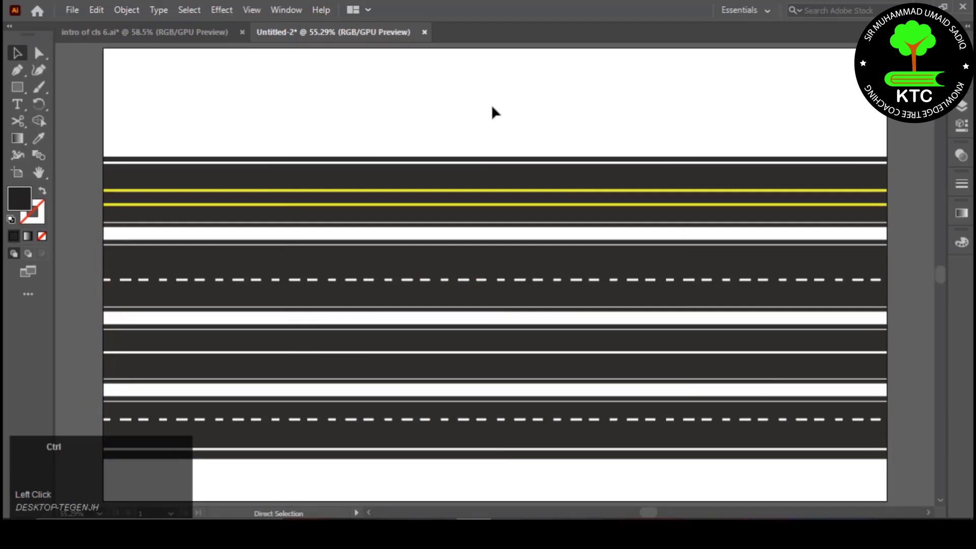
- Shrink the artboard from above and below with the Artboard tool, leaving only thin white margins around the road, and deselect everything
{"action": "key", "text": "shift+o"}
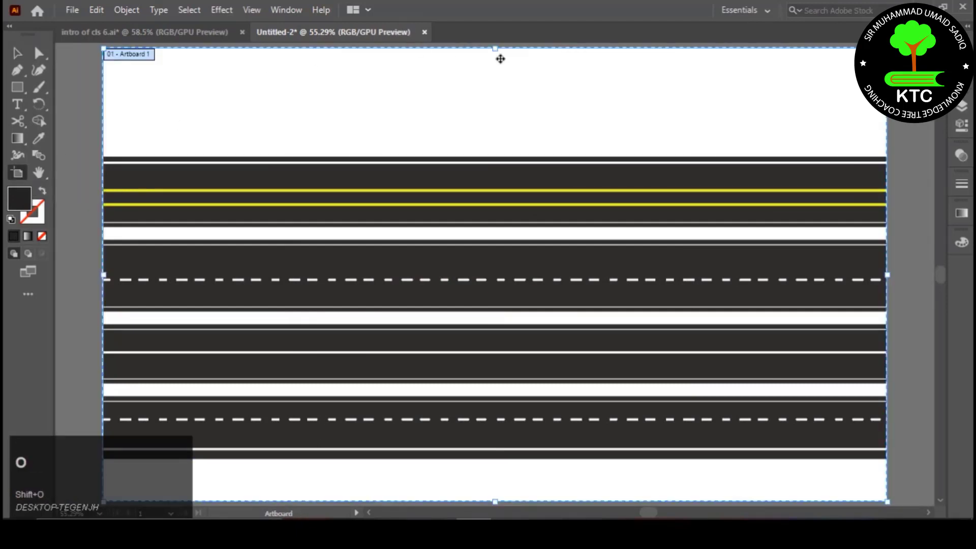
{"action": "left_click_drag", "start_coordinate": [495, 49], "coordinate": [506, 153]}
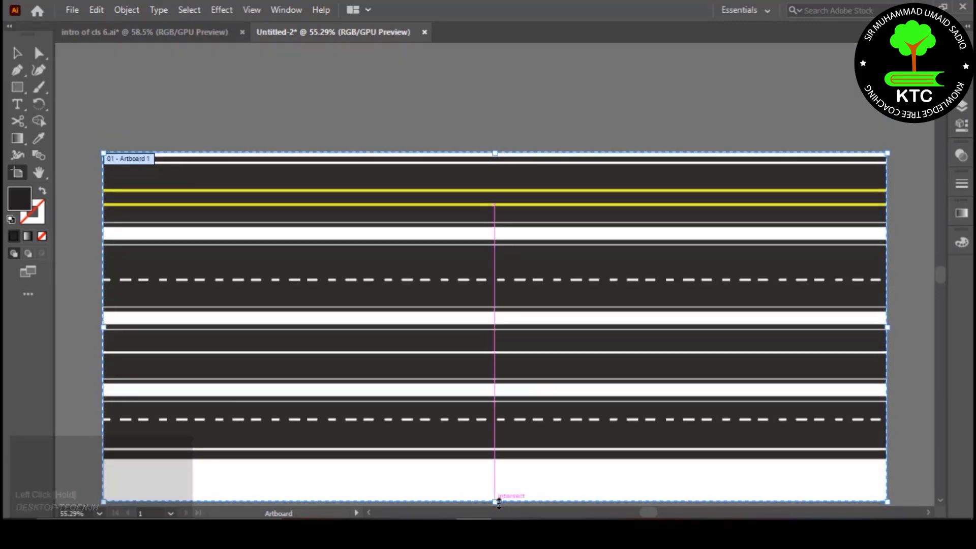
{"action": "left_click_drag", "start_coordinate": [497, 499], "coordinate": [496, 463]}
{"action": "key", "text": "v"}
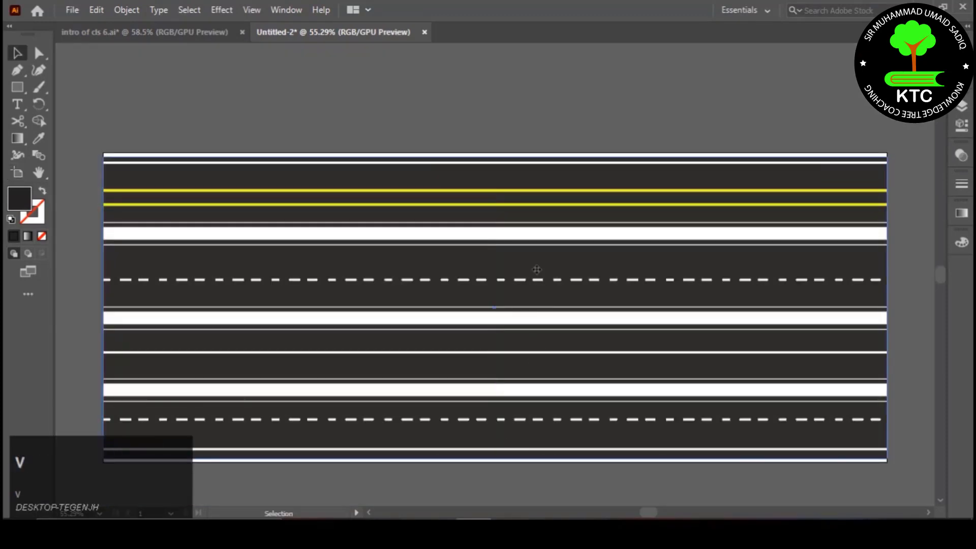
{"action": "left_click", "coordinate": [643, 150]}
{"action": "key", "text": "ctrl+0"}
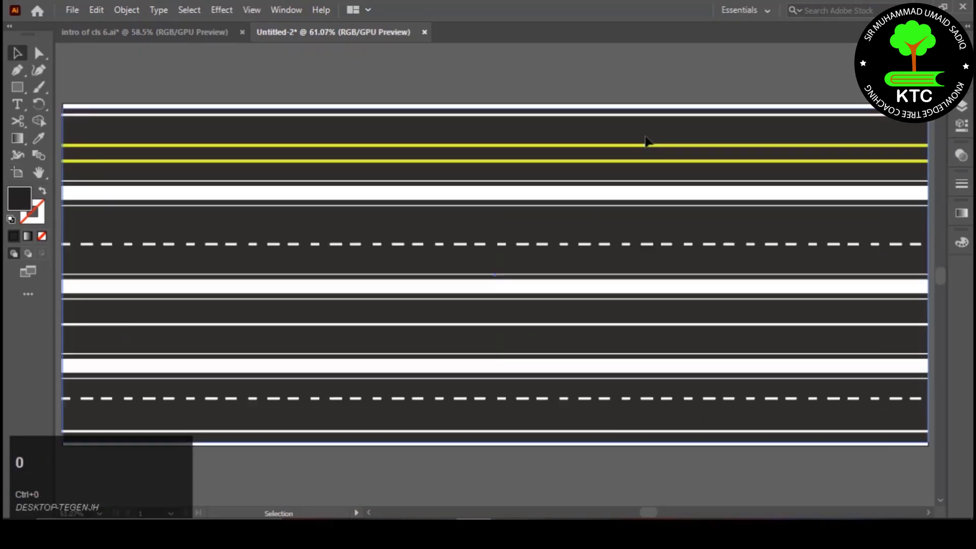
{"action": "left_click", "coordinate": [721, 30]}
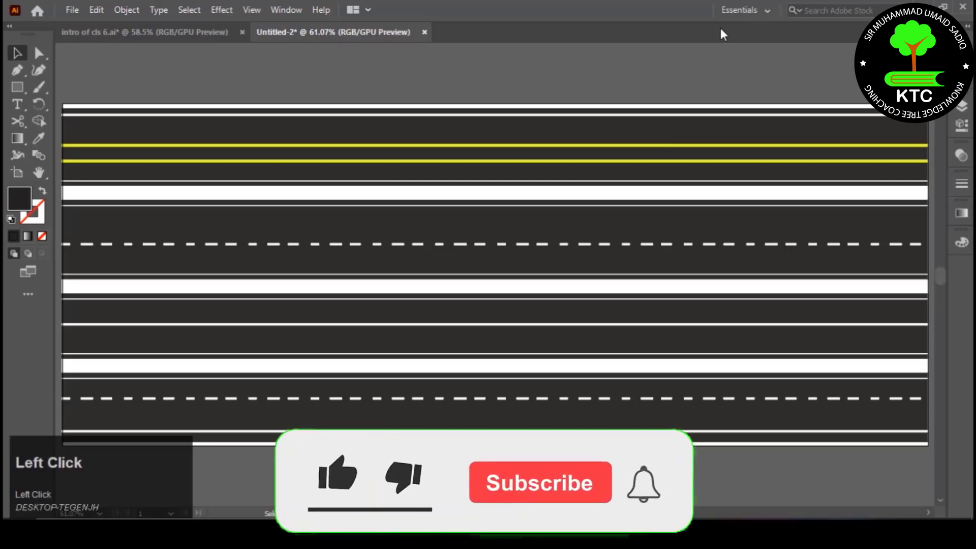